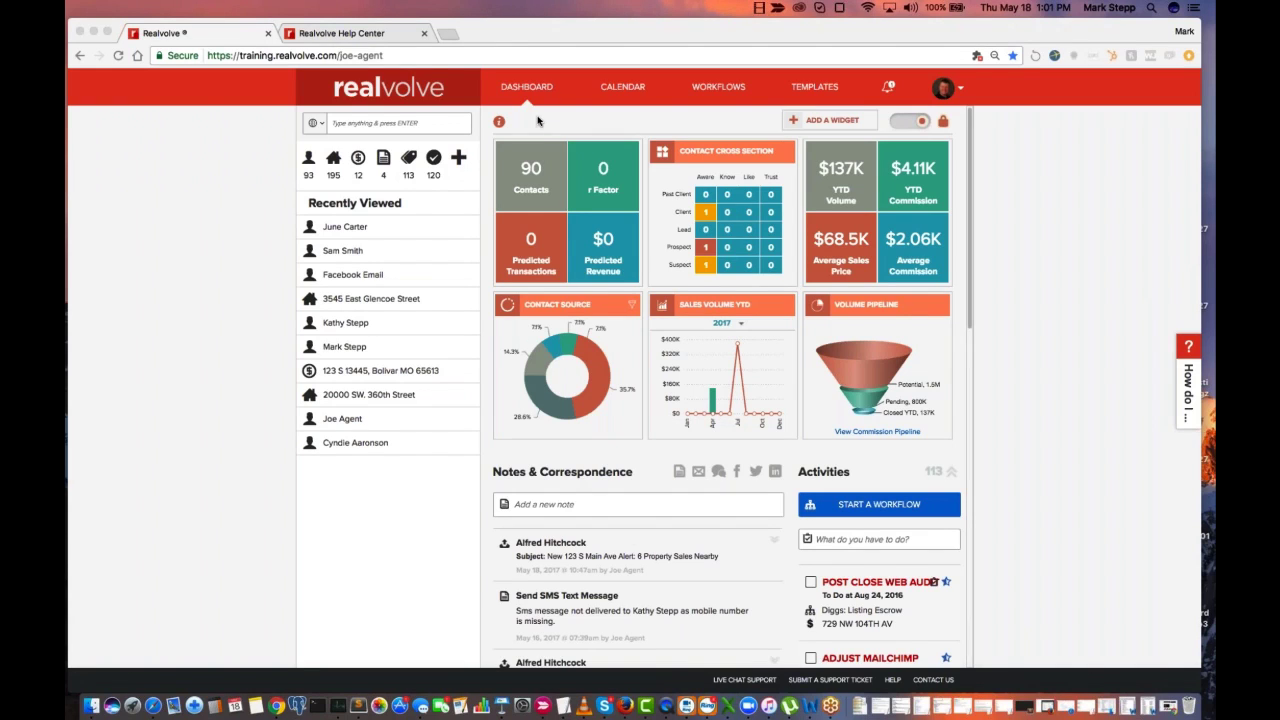
Browse the Realvolve Help Center's article categories and search field, and return to the Realvolve dashboard
{"action": "left_click", "coordinate": [118, 56]}
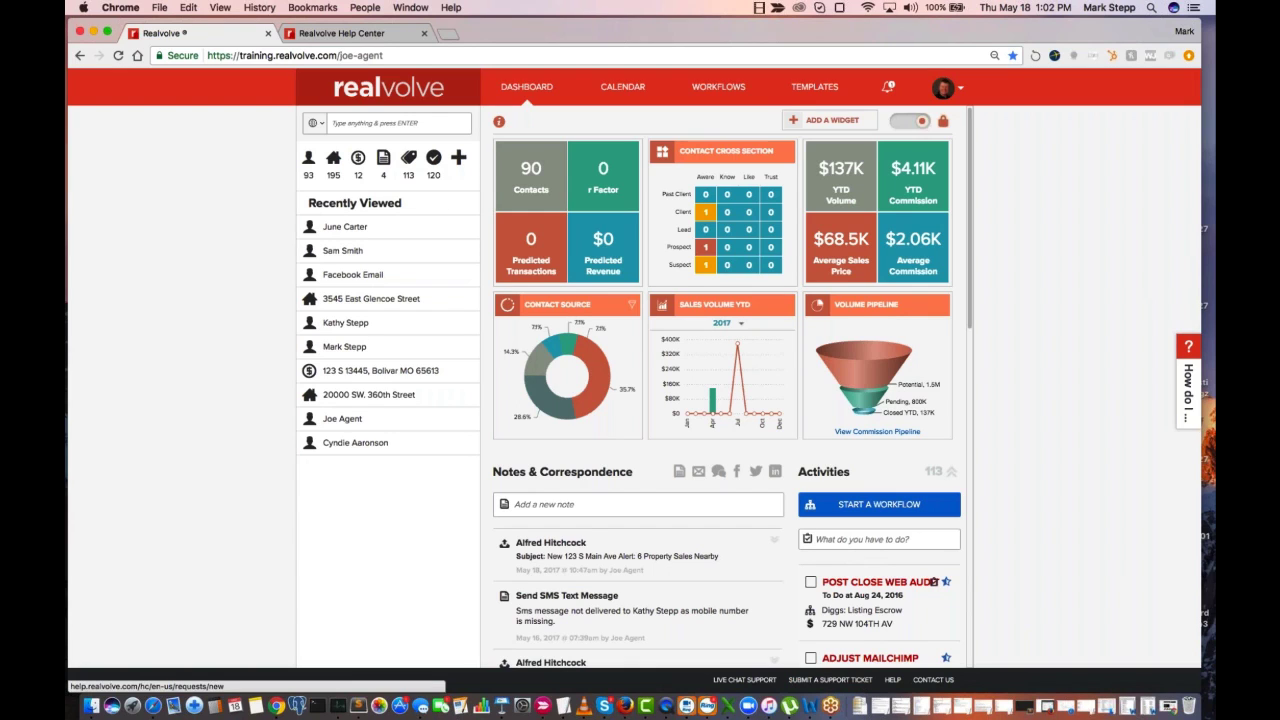
{"action": "left_click", "coordinate": [350, 36]}
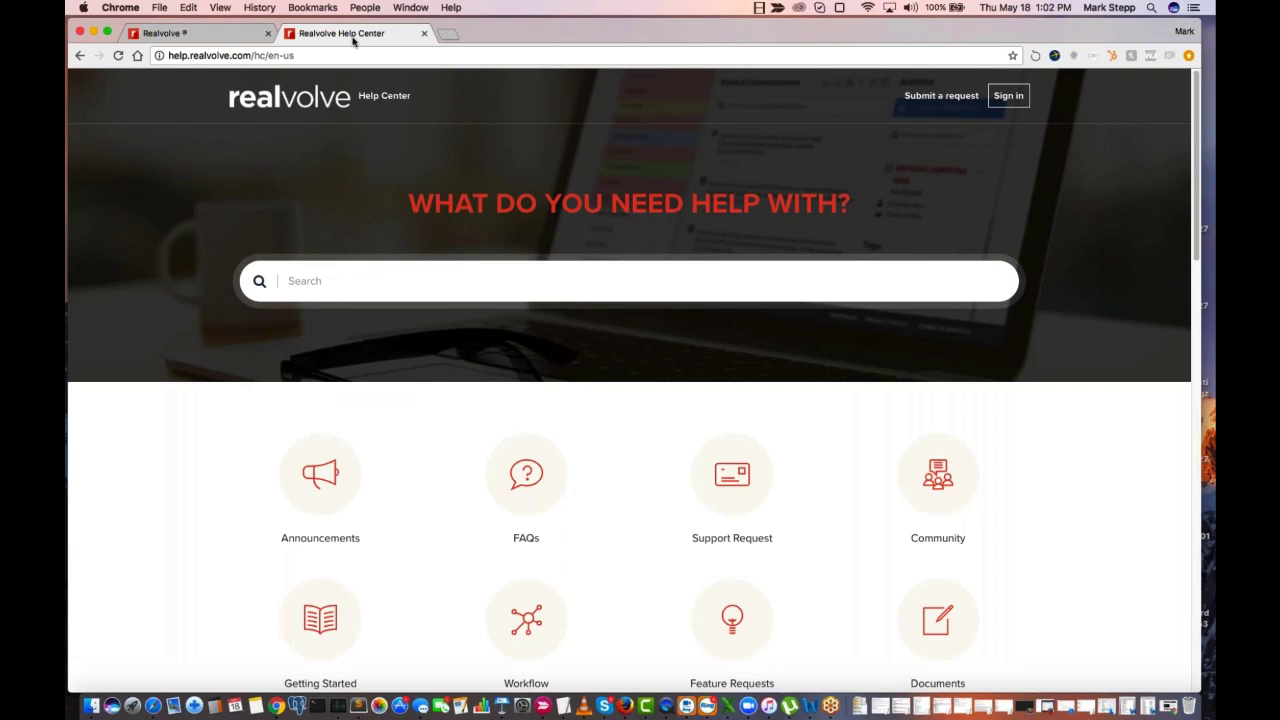
{"action": "scroll", "coordinate": [537, 430], "scroll_direction": "down", "scroll_amount": 1}
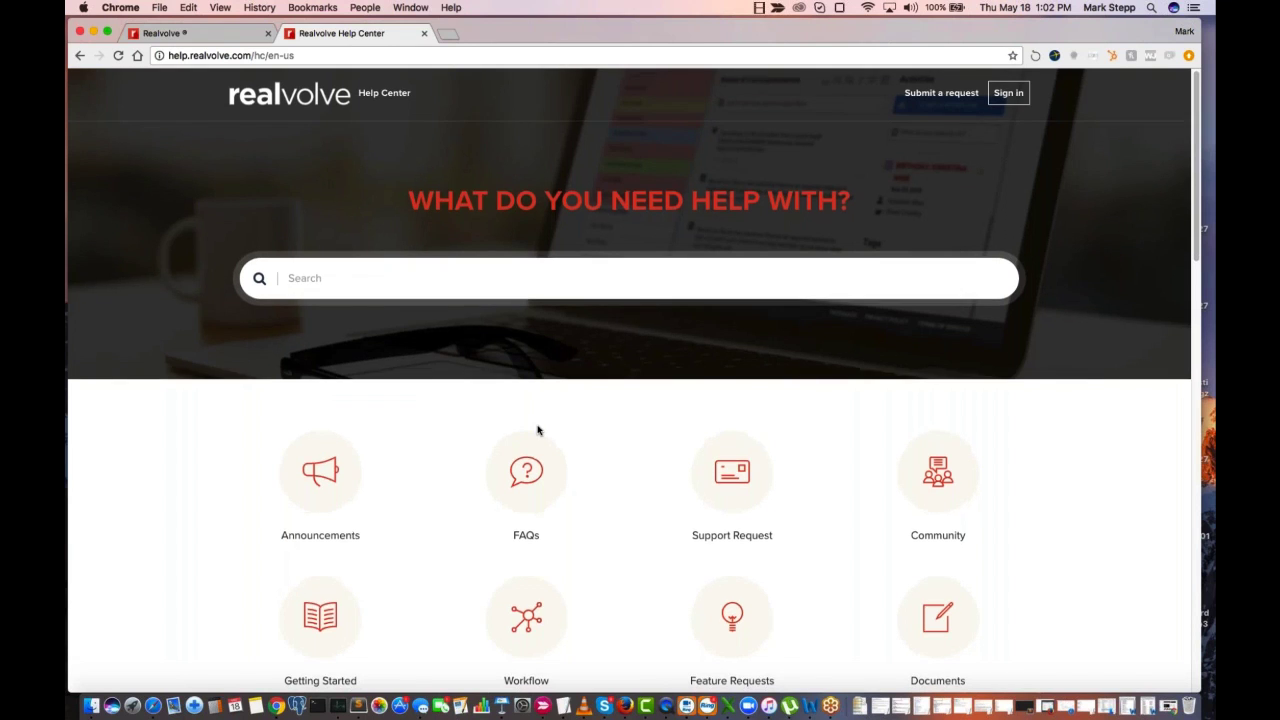
{"action": "scroll", "coordinate": [537, 430], "scroll_direction": "down", "scroll_amount": 10}
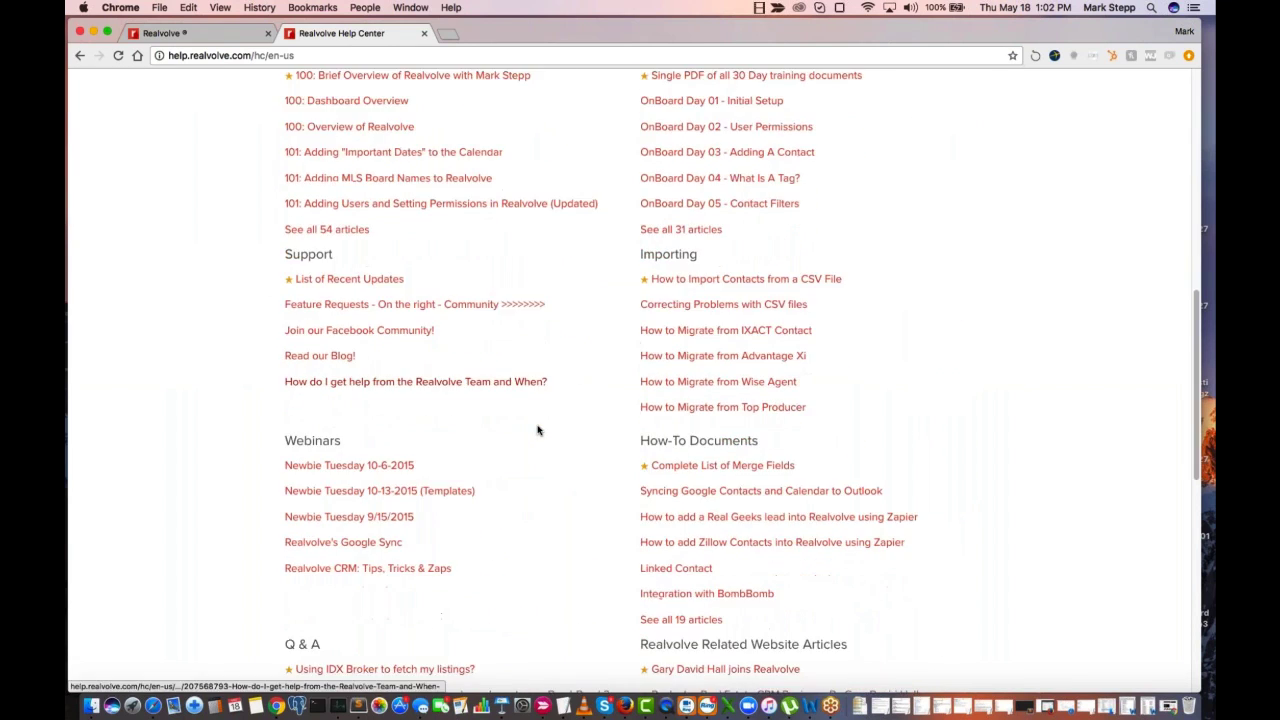
{"action": "scroll", "coordinate": [537, 430], "scroll_direction": "up", "scroll_amount": 10}
{"action": "left_click", "coordinate": [376, 270]}
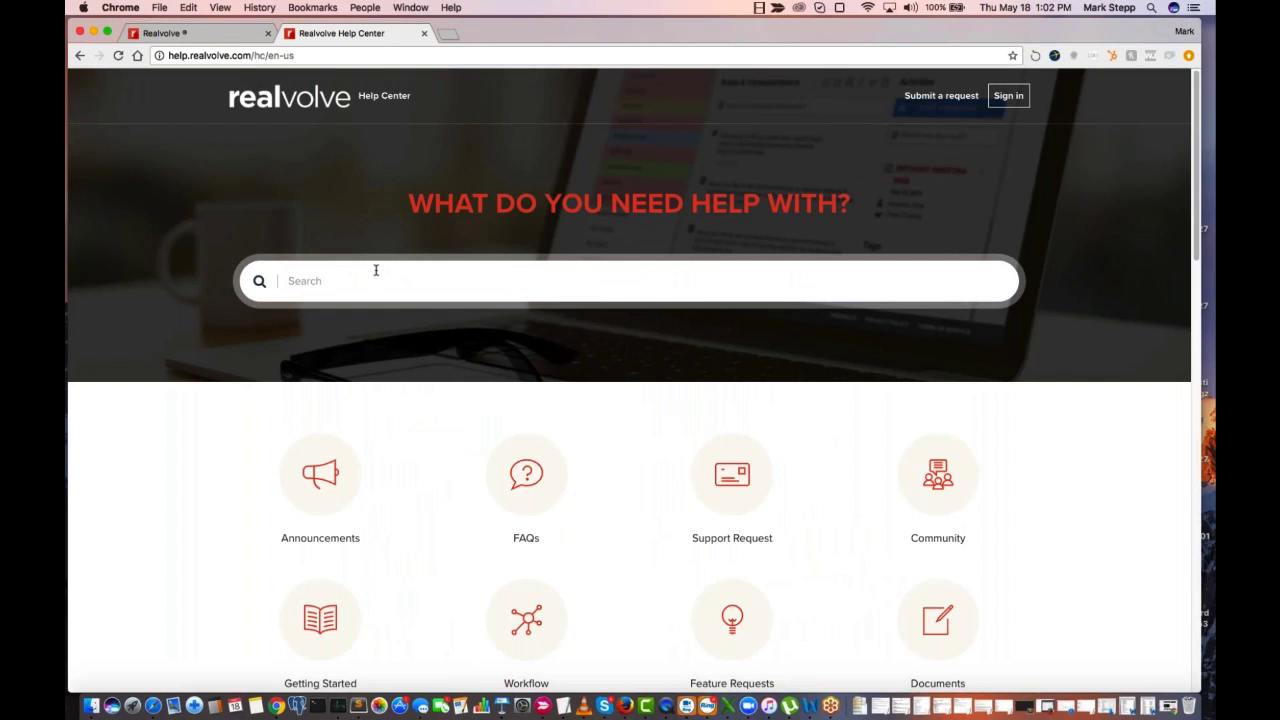
{"action": "left_click", "coordinate": [218, 40]}
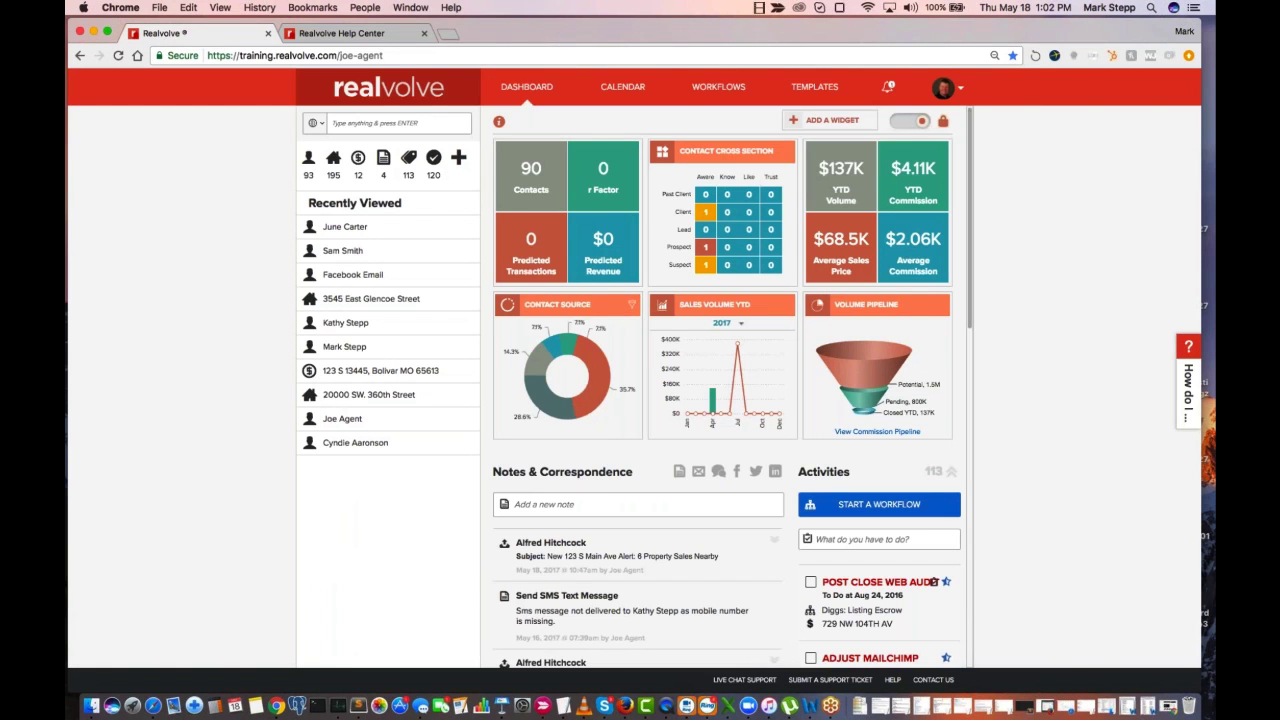
Open the "How do I" help, expand its Contacts topics to review them, and close the help
{"action": "left_click", "coordinate": [1187, 390]}
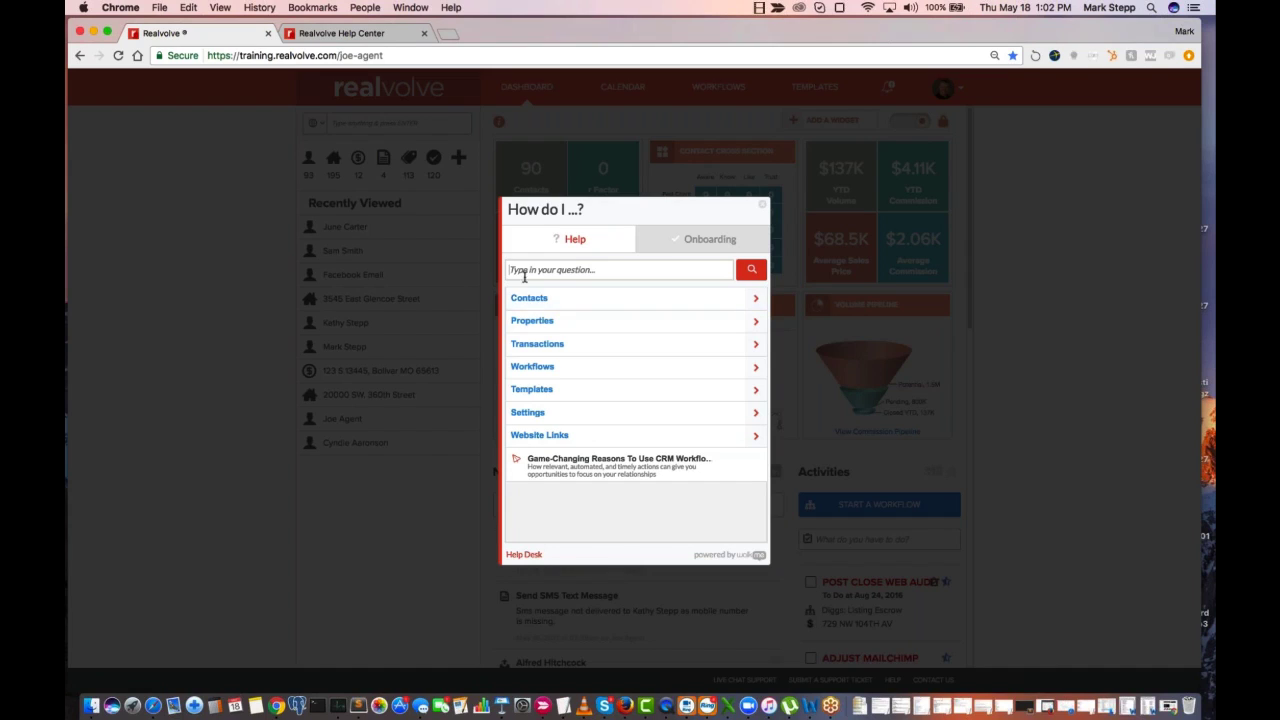
{"action": "left_click", "coordinate": [584, 271]}
{"action": "left_click", "coordinate": [537, 306]}
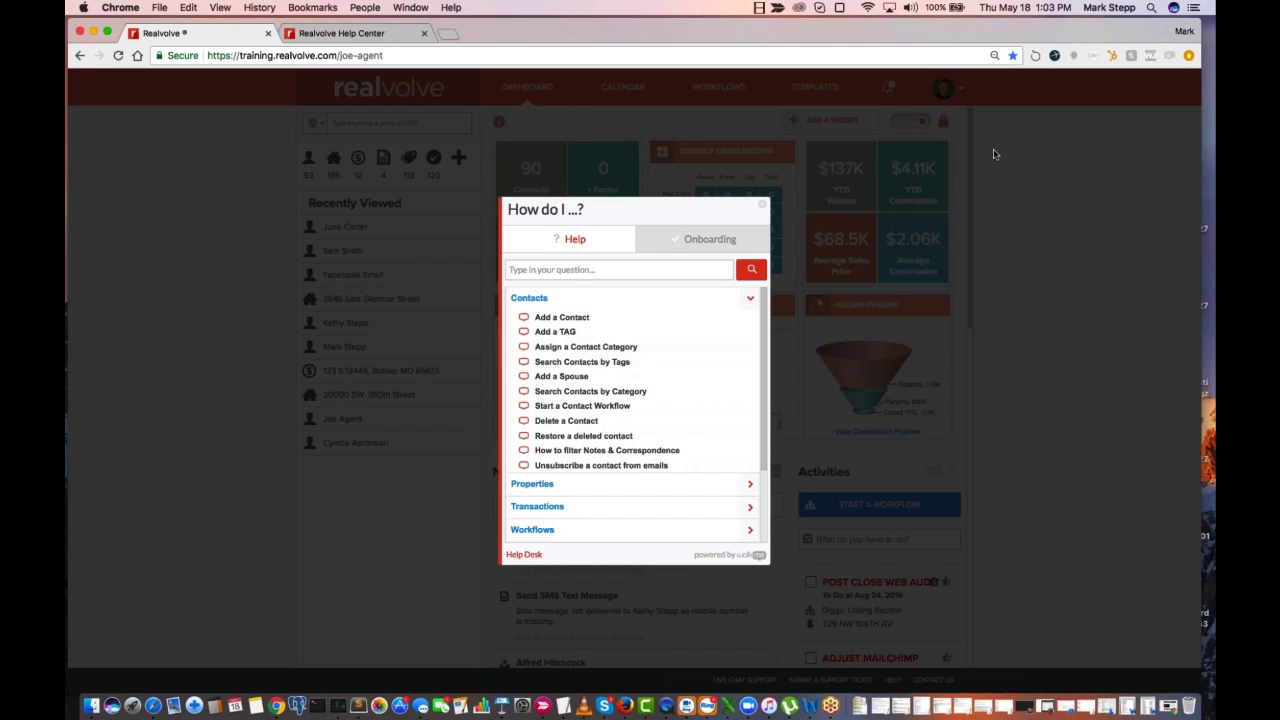
{"action": "left_click", "coordinate": [763, 209]}
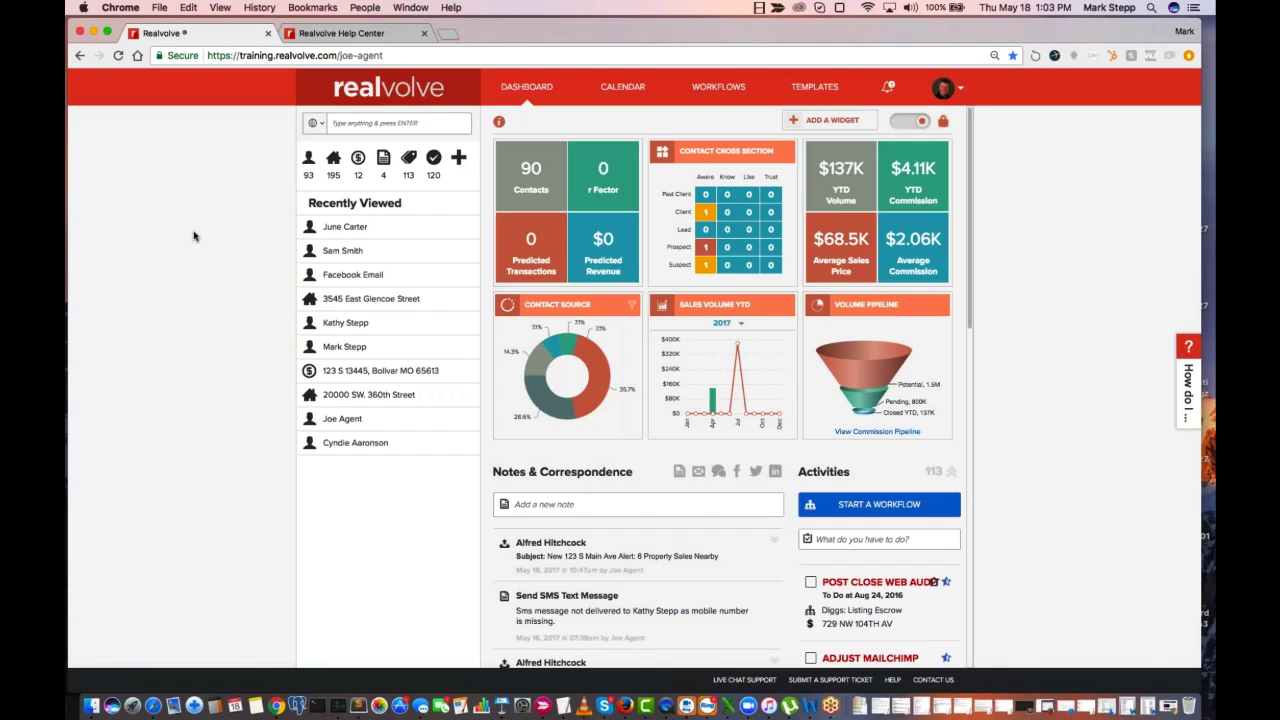
Show the contacts list and open its date filter with Birth Date, without year, as the date type
{"action": "left_click", "coordinate": [308, 166]}
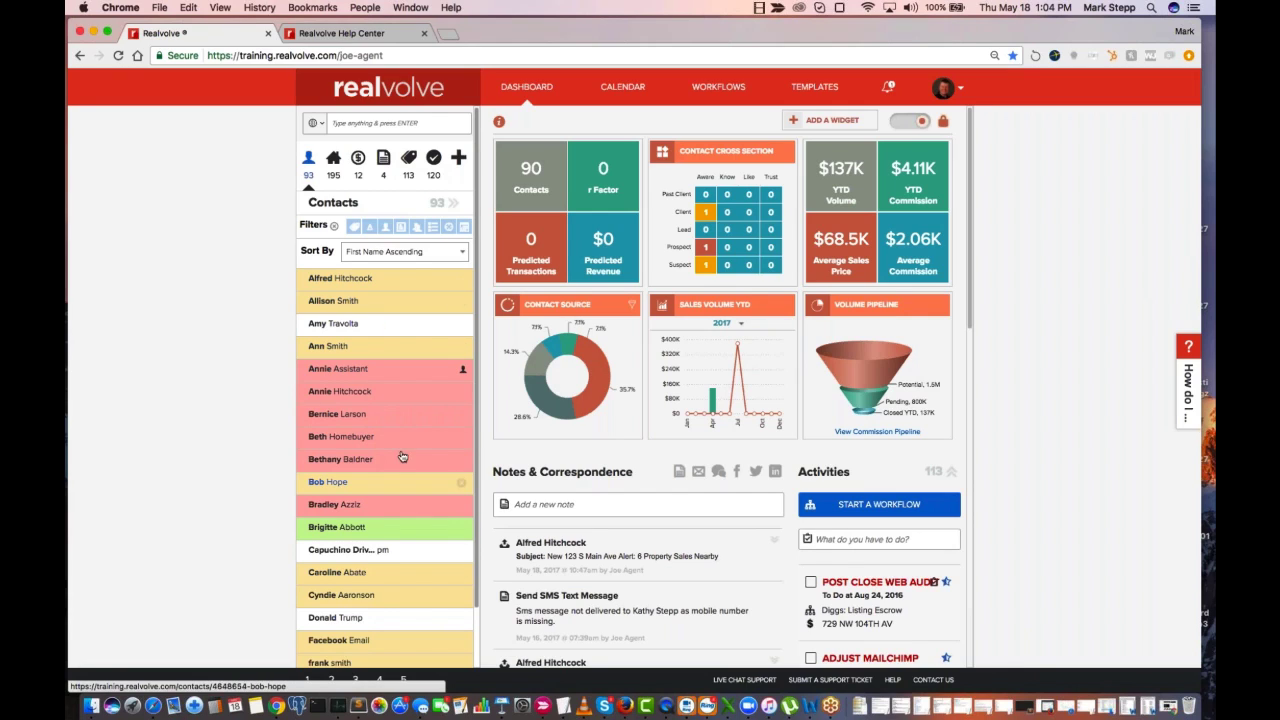
{"action": "left_click", "coordinate": [465, 227]}
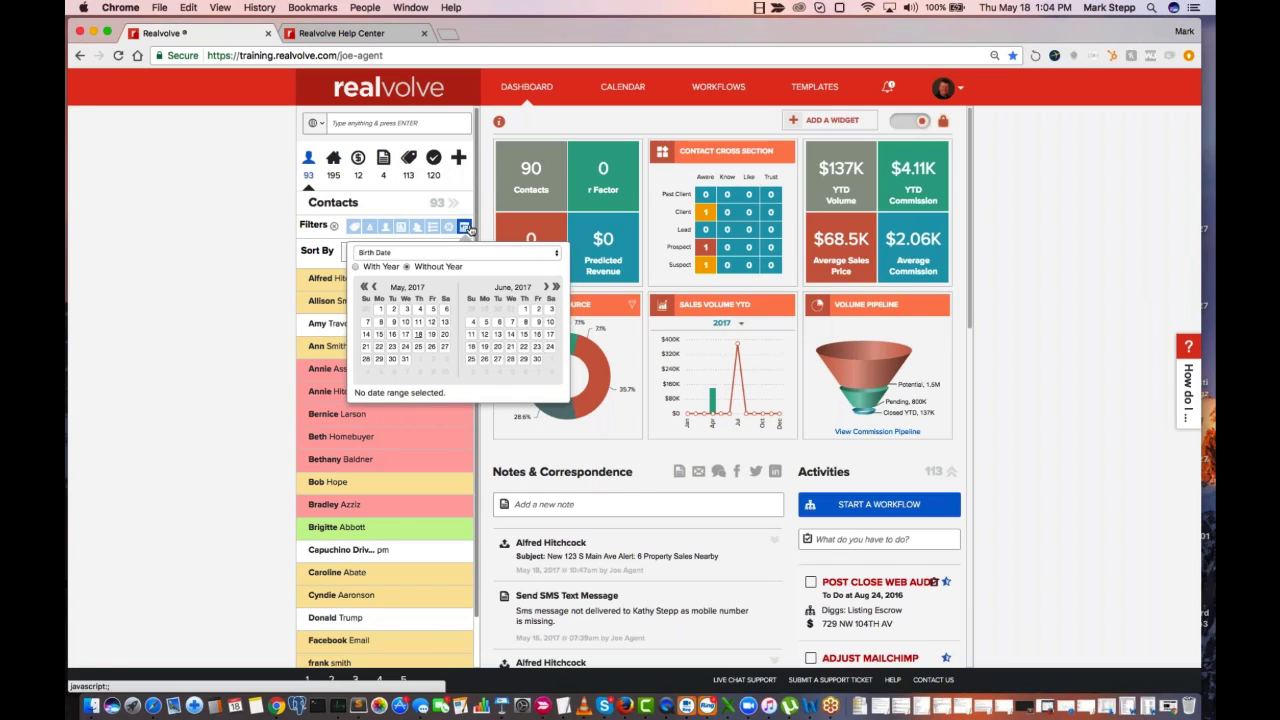
{"action": "left_click", "coordinate": [555, 254]}
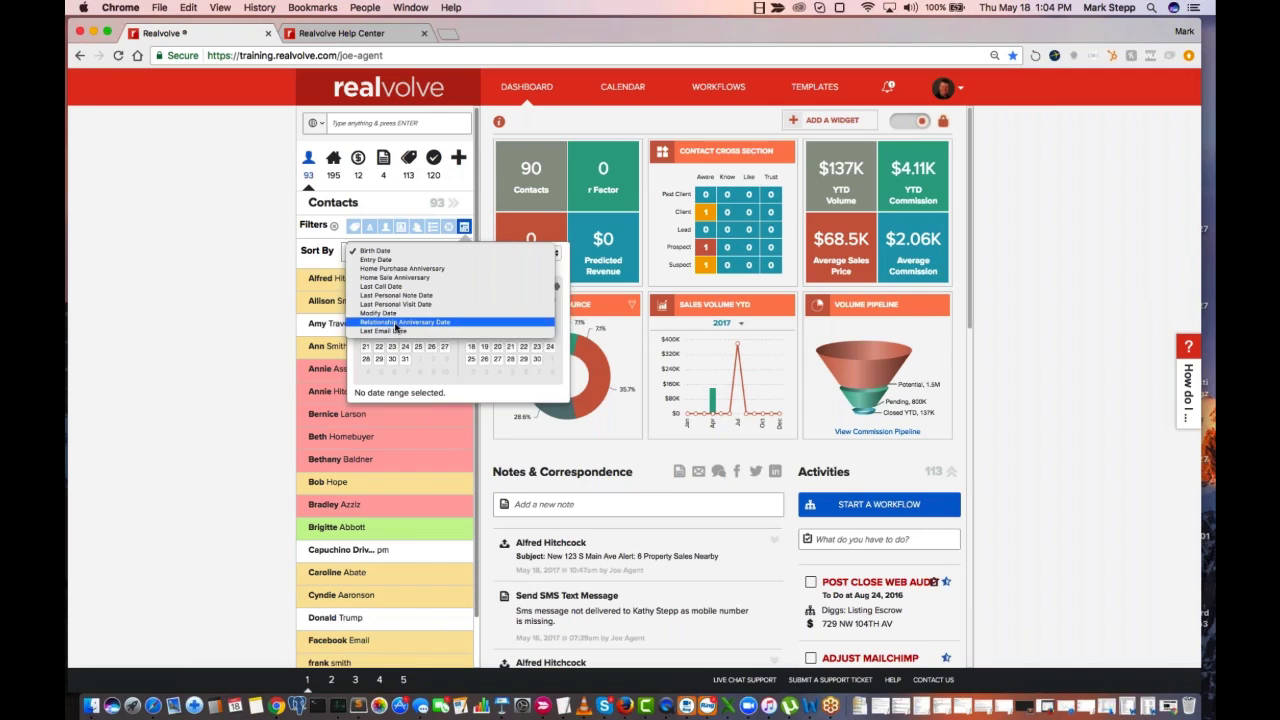
{"action": "left_click", "coordinate": [375, 251]}
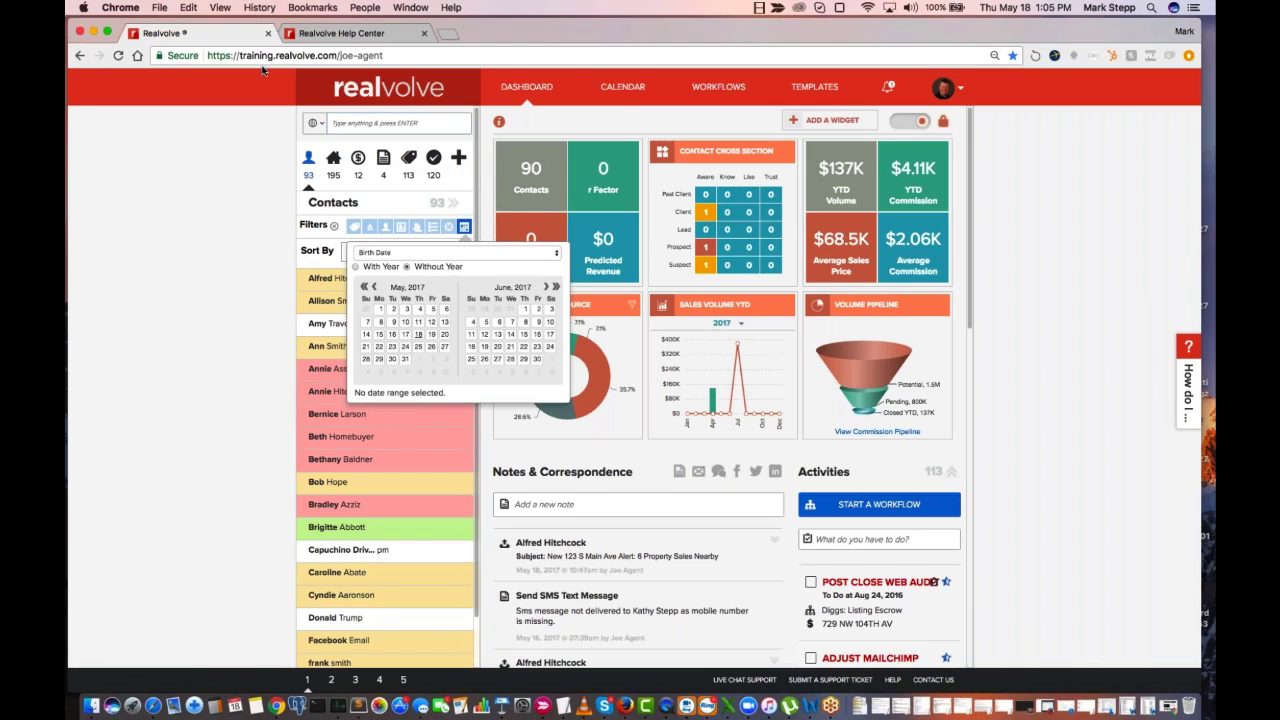
{"action": "left_click", "coordinate": [489, 256]}
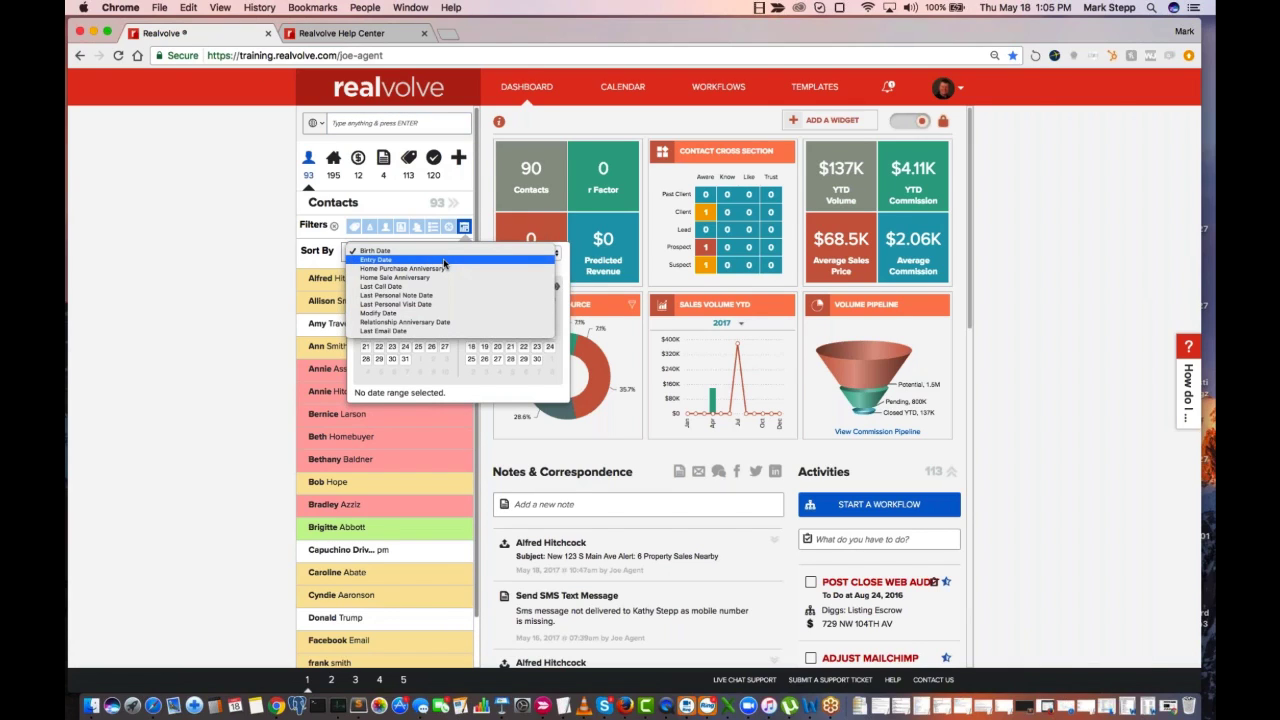
{"action": "left_click", "coordinate": [443, 251]}
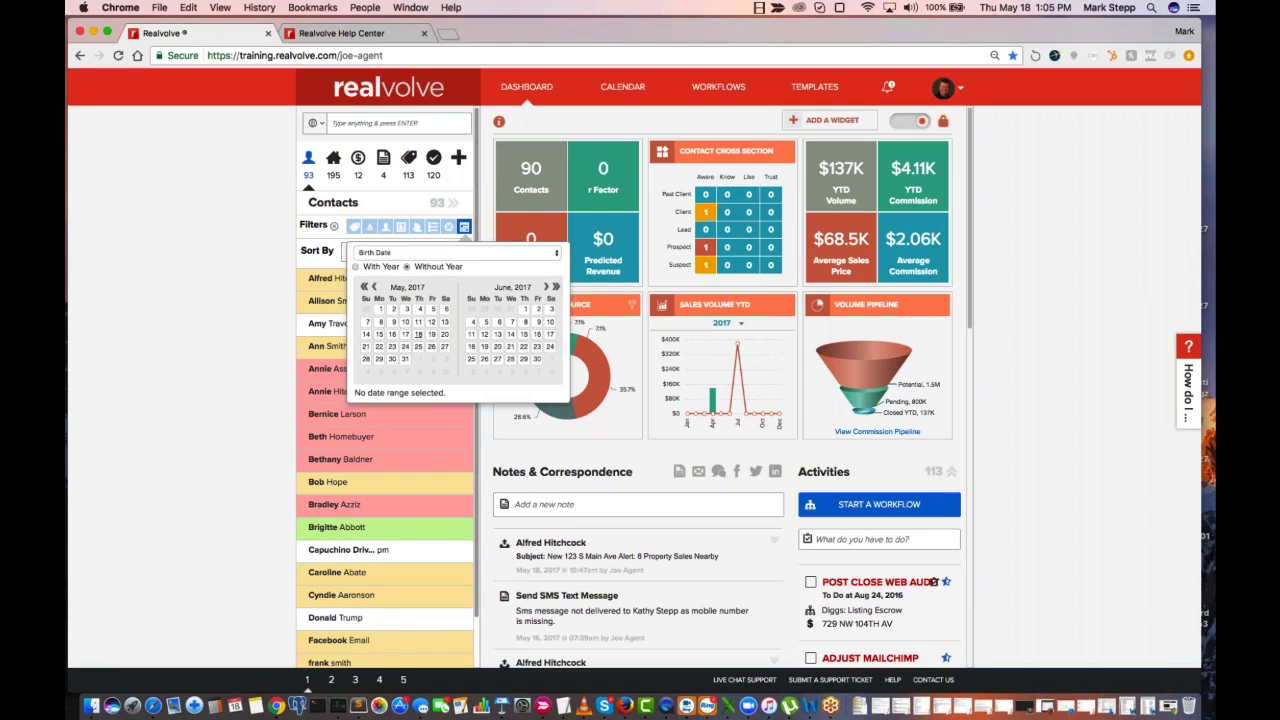
Filter the contacts to birth dates within the range 02/01/2017 to 02/28/2017
{"action": "left_click", "coordinate": [375, 288]}
{"action": "left_click", "coordinate": [375, 288]}
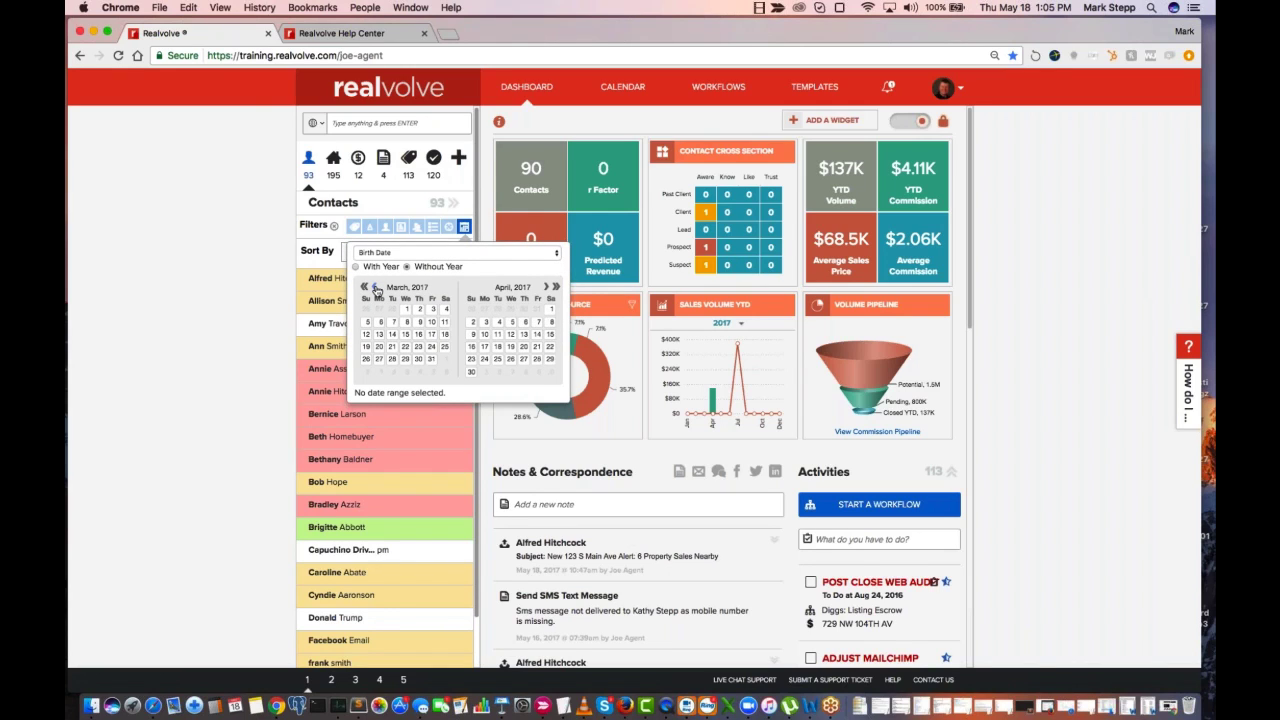
{"action": "left_click", "coordinate": [375, 288]}
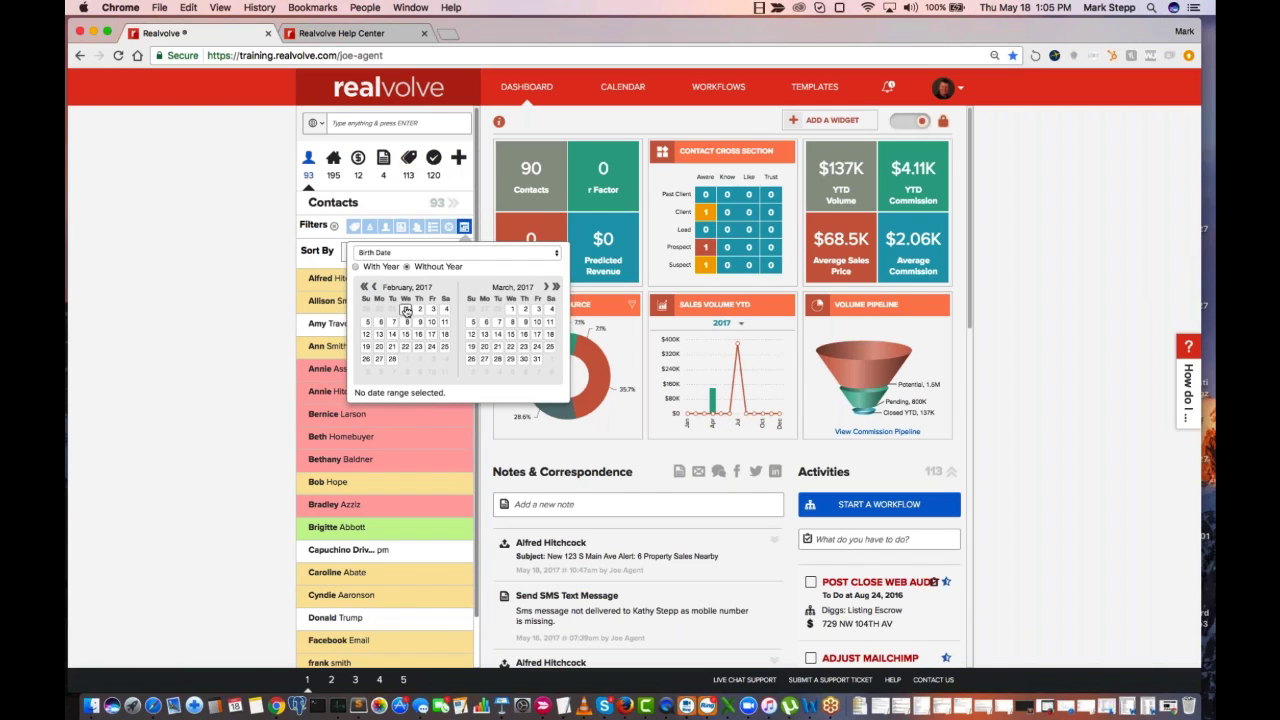
{"action": "left_click", "coordinate": [405, 310]}
{"action": "left_click", "coordinate": [392, 360]}
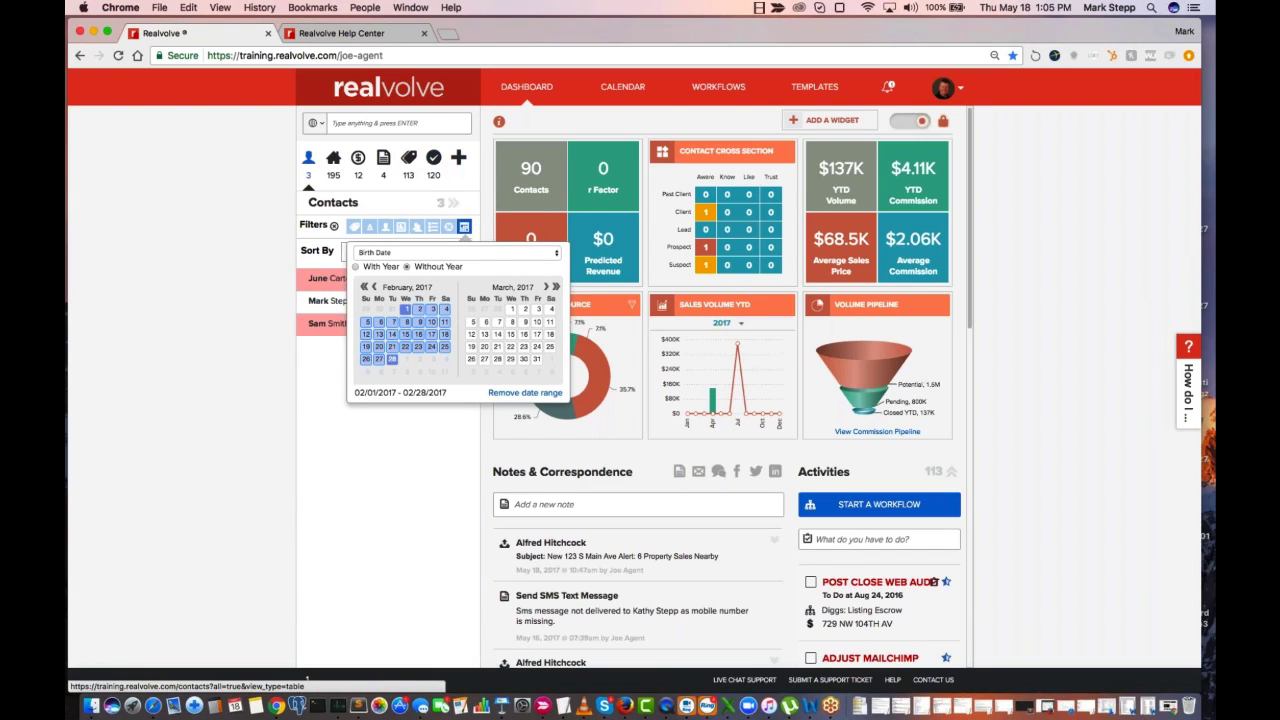
{"action": "left_click", "coordinate": [464, 228]}
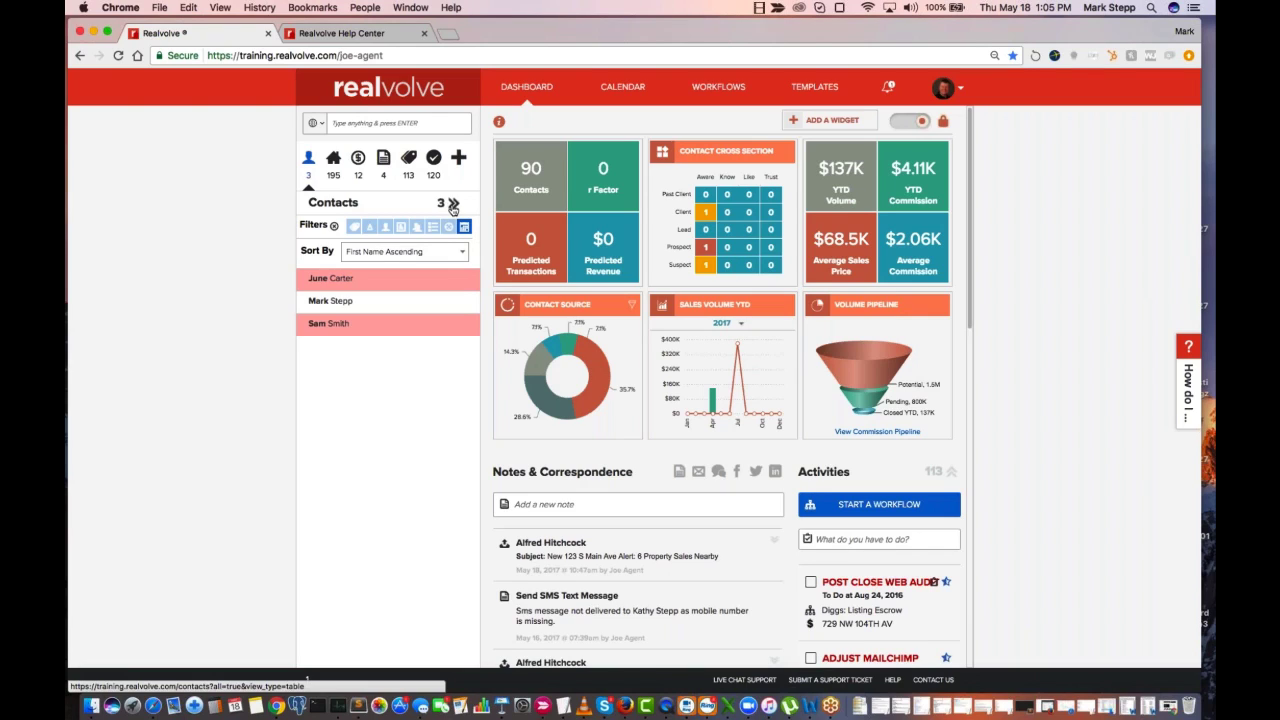
Sort the filtered contacts by Birth Date in ascending order
{"action": "left_click", "coordinate": [367, 256]}
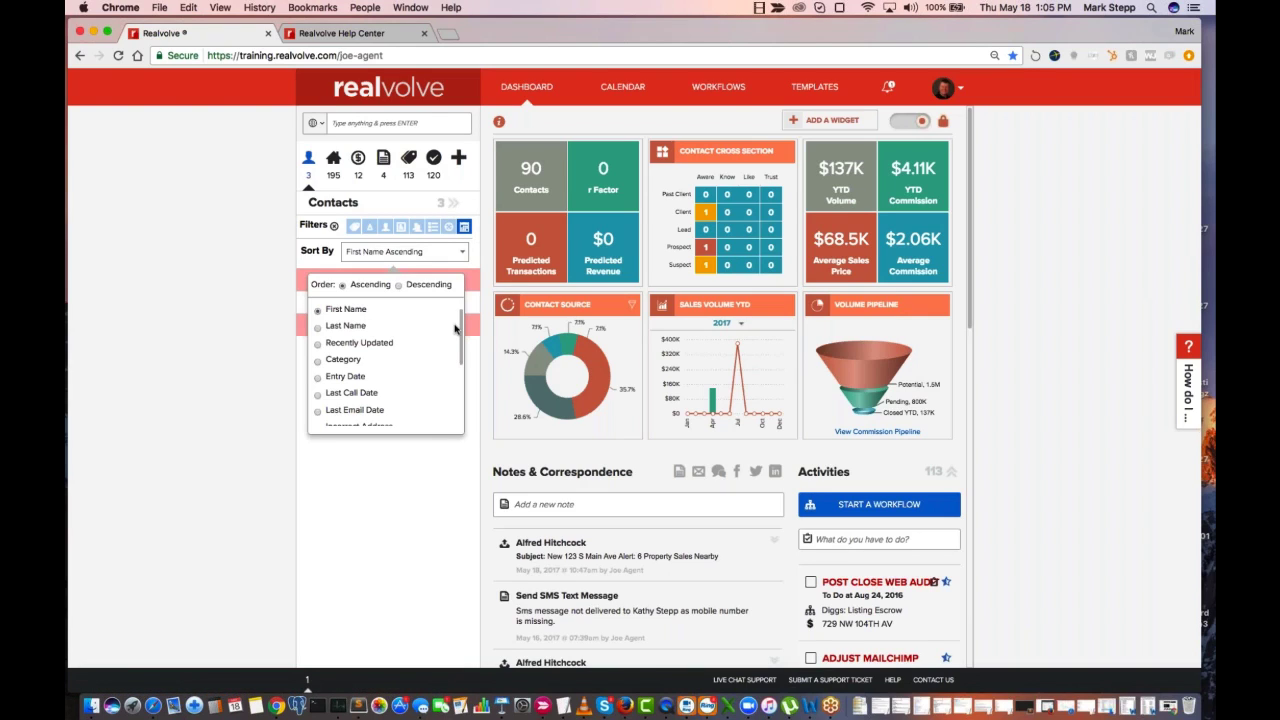
{"action": "left_click_drag", "start_coordinate": [463, 332], "coordinate": [463, 410]}
{"action": "scroll", "coordinate": [463, 410], "scroll_direction": "down", "scroll_amount": 3}
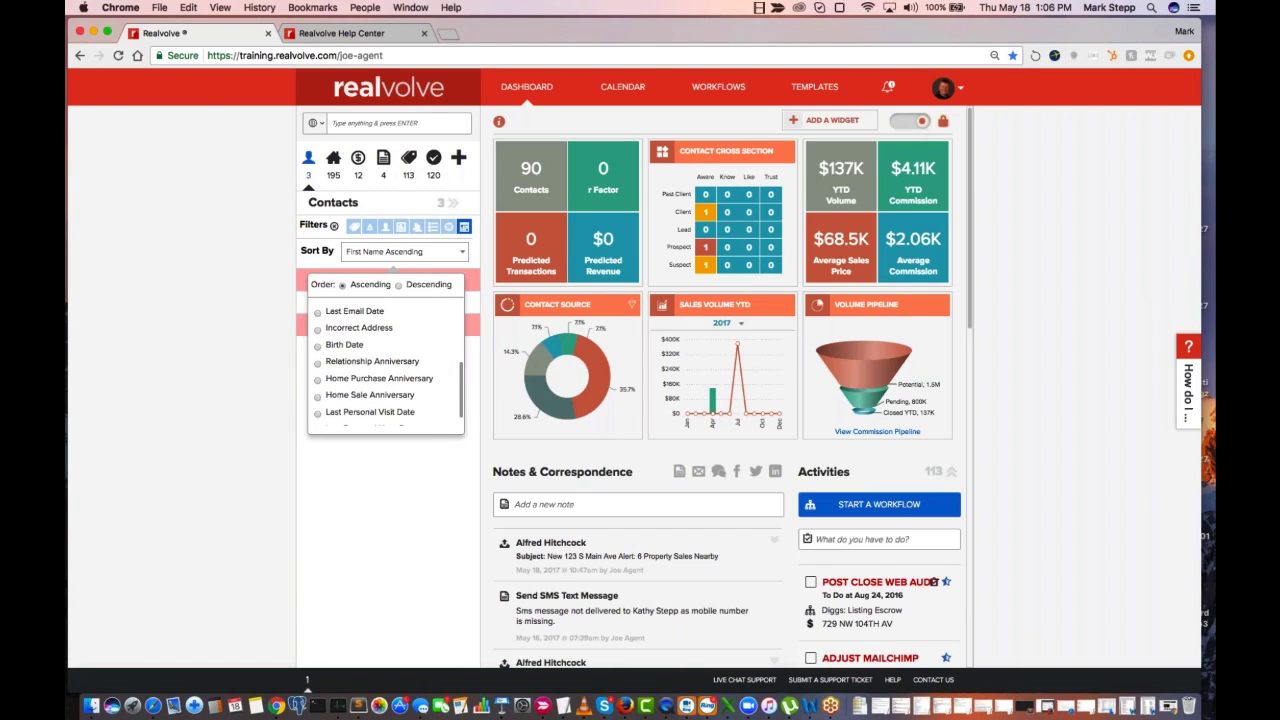
{"action": "scroll", "coordinate": [463, 410], "scroll_direction": "up", "scroll_amount": 1}
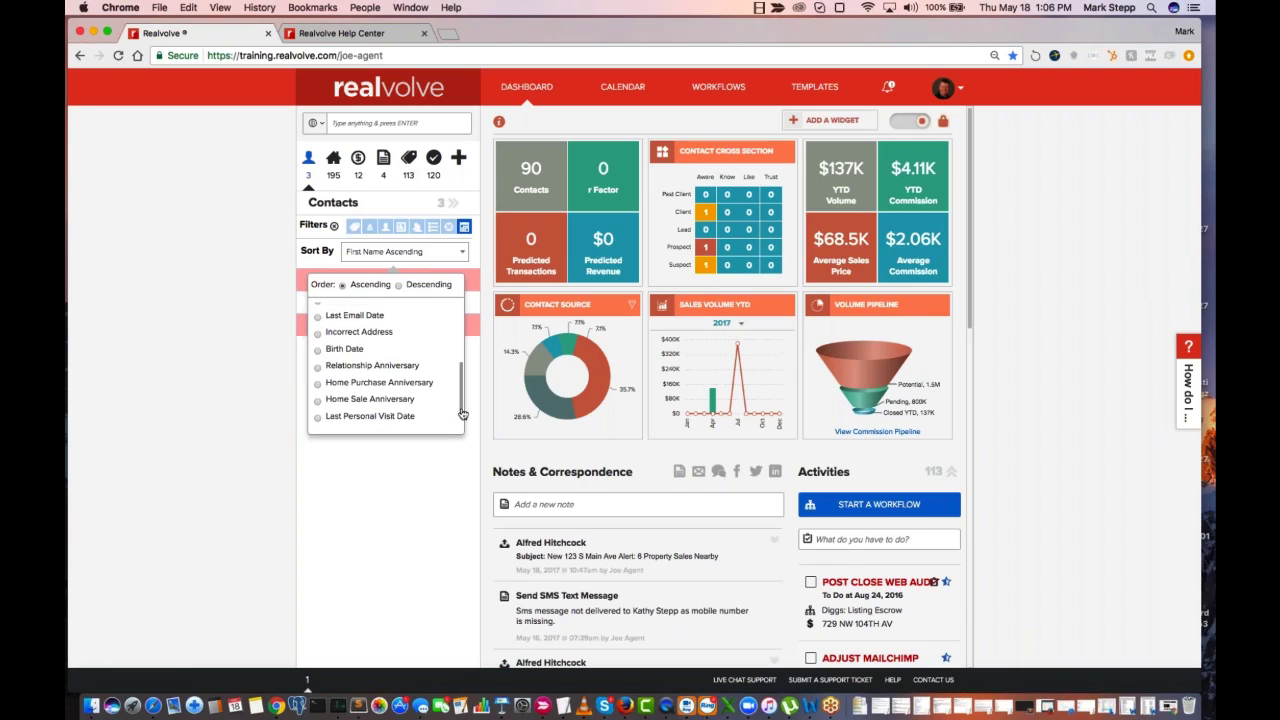
{"action": "scroll", "coordinate": [463, 410], "scroll_direction": "down", "scroll_amount": 1}
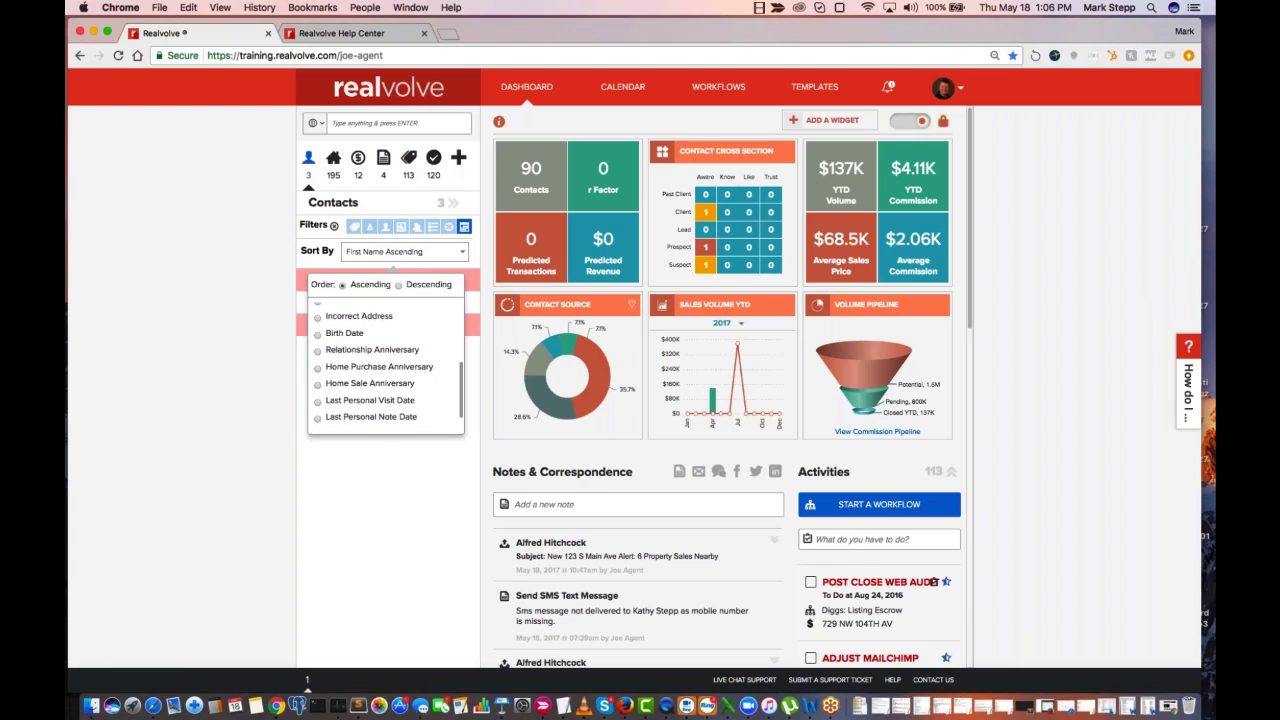
{"action": "left_click", "coordinate": [326, 336]}
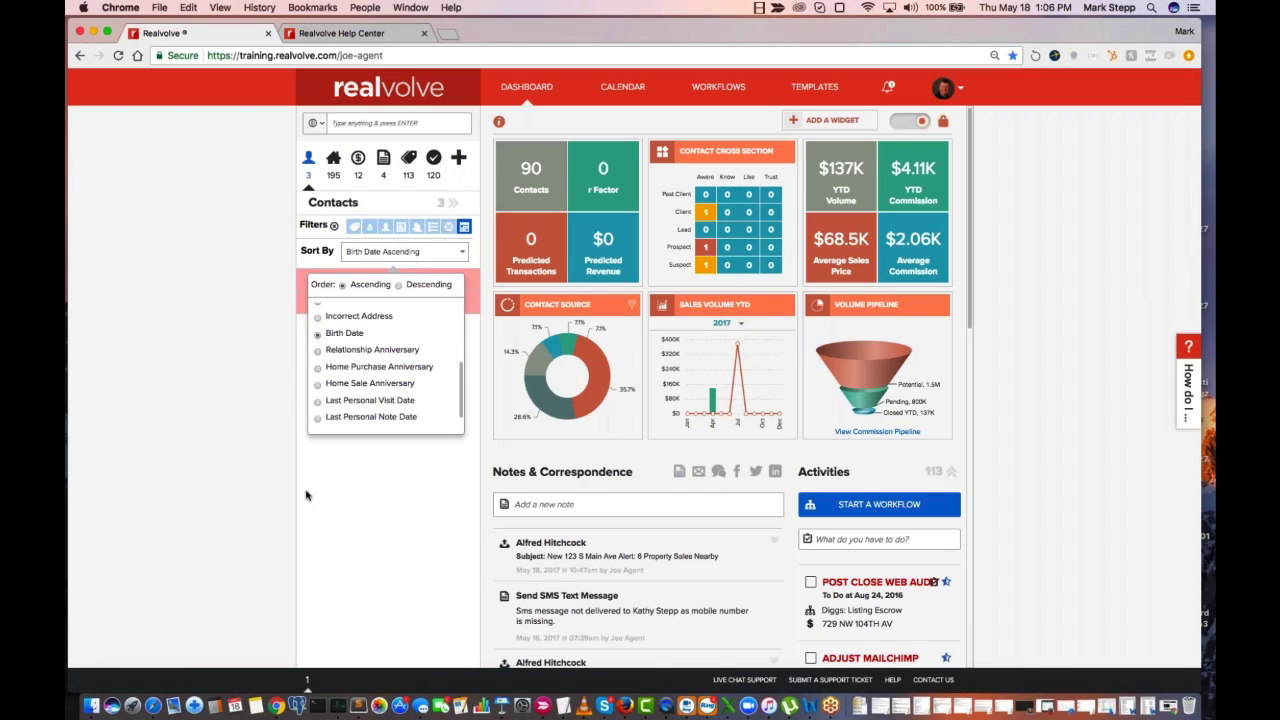
{"action": "left_click", "coordinate": [362, 478]}
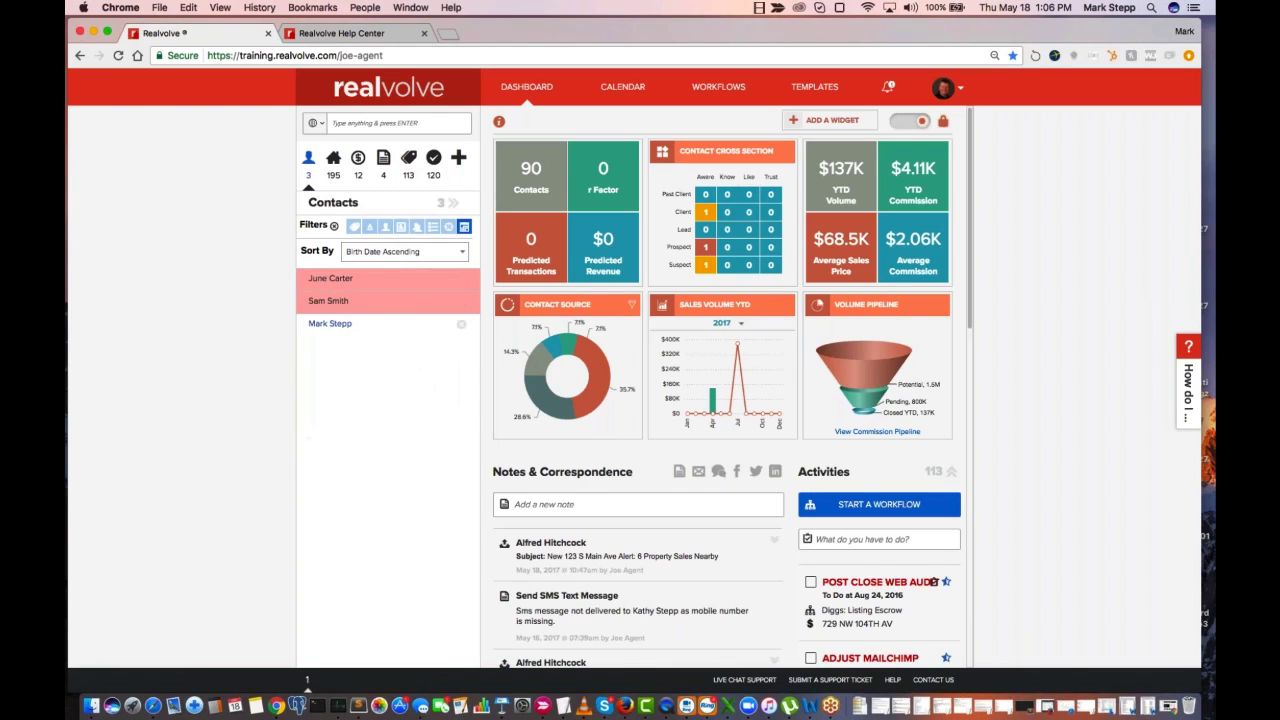
Show the filtered contacts as a full table and select all of them
{"action": "left_click", "coordinate": [454, 203]}
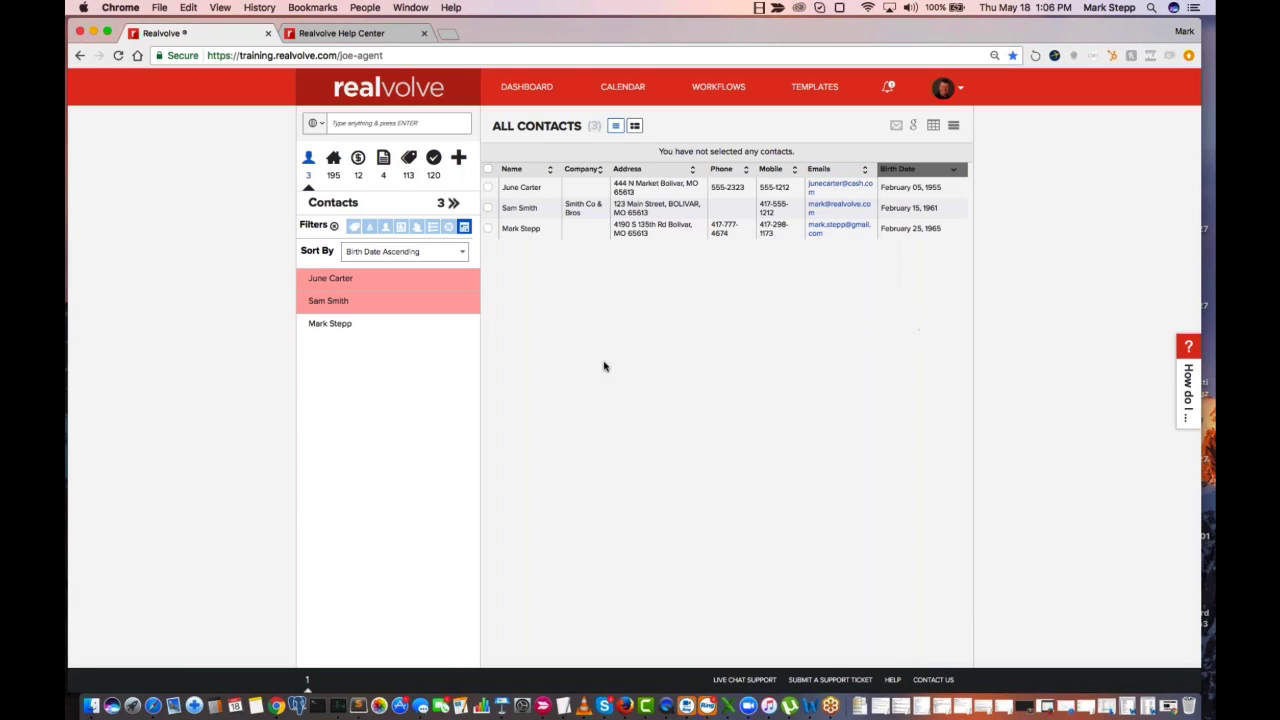
{"action": "left_click", "coordinate": [489, 170]}
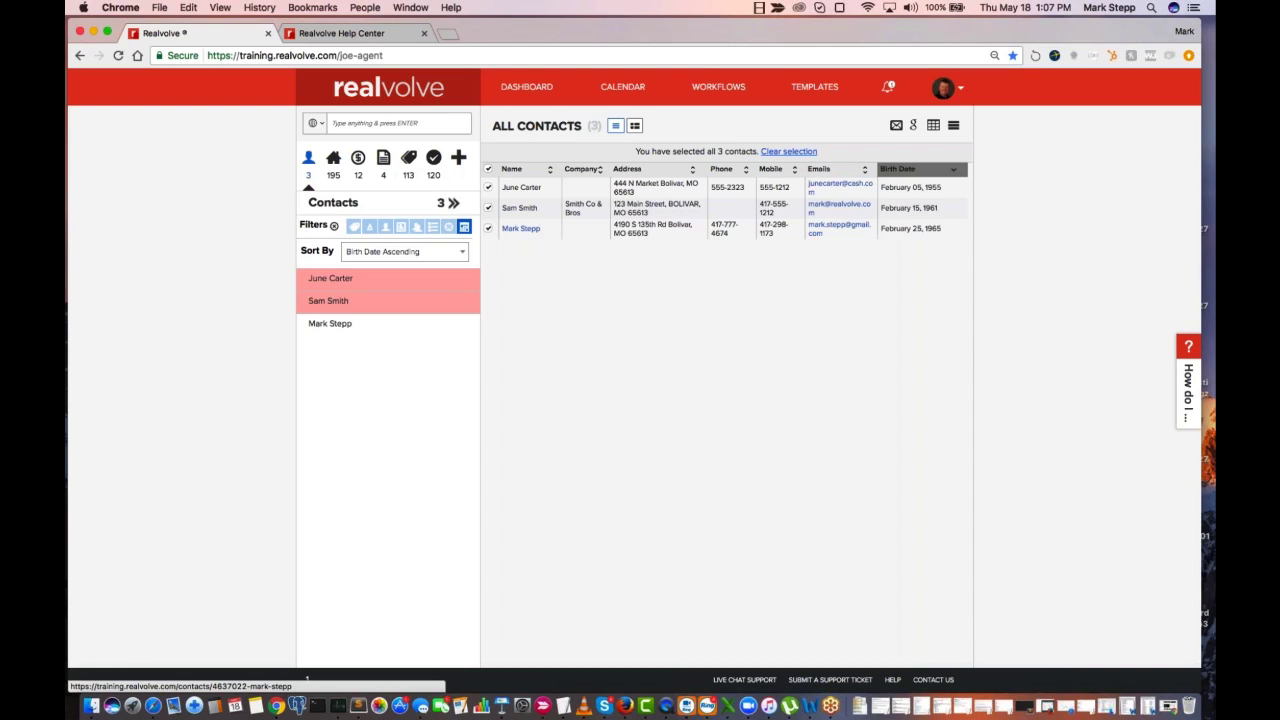
Open the last listed contact's record in a new window to review it, and close that window
{"action": "right_click", "coordinate": [526, 228]}
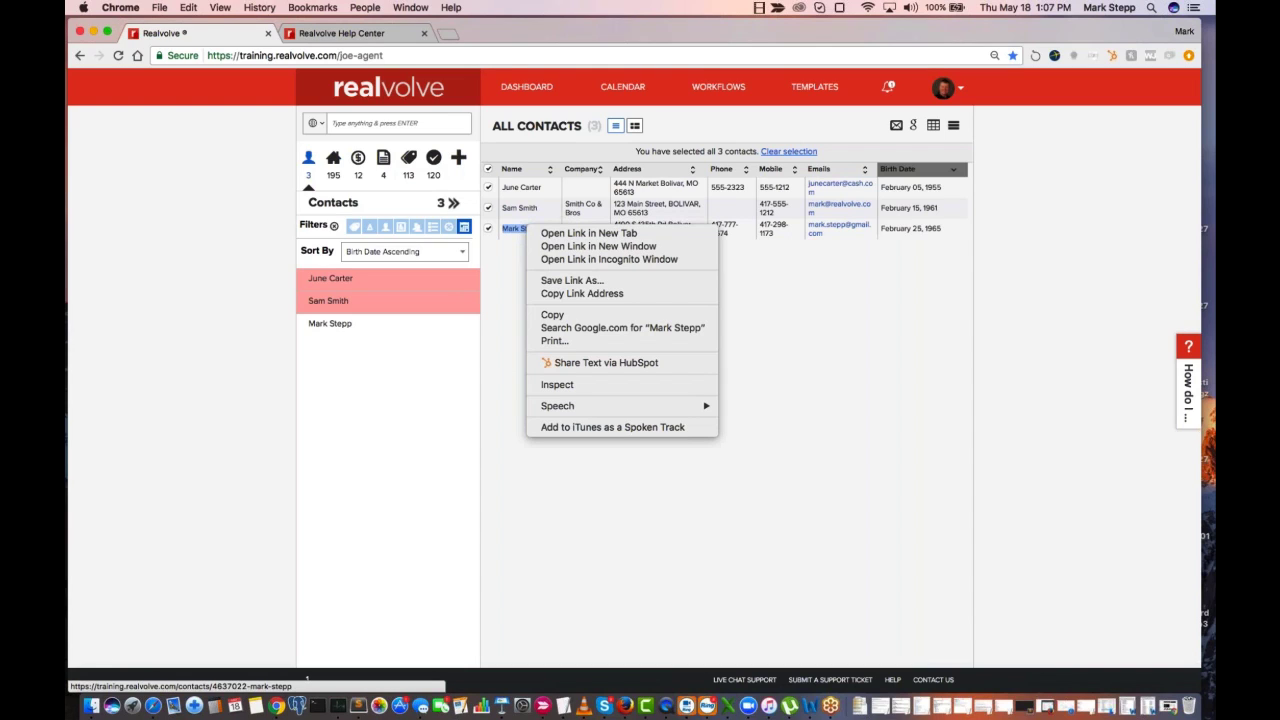
{"action": "left_click", "coordinate": [562, 246]}
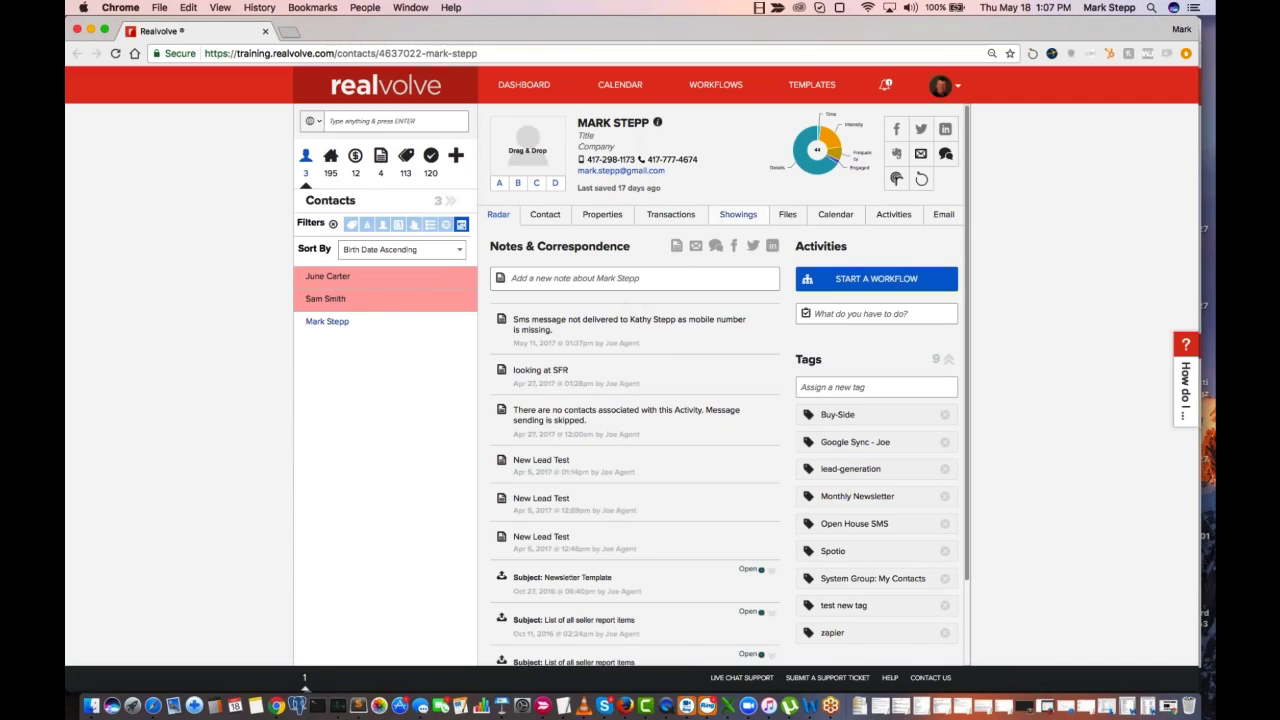
{"action": "left_click", "coordinate": [77, 31]}
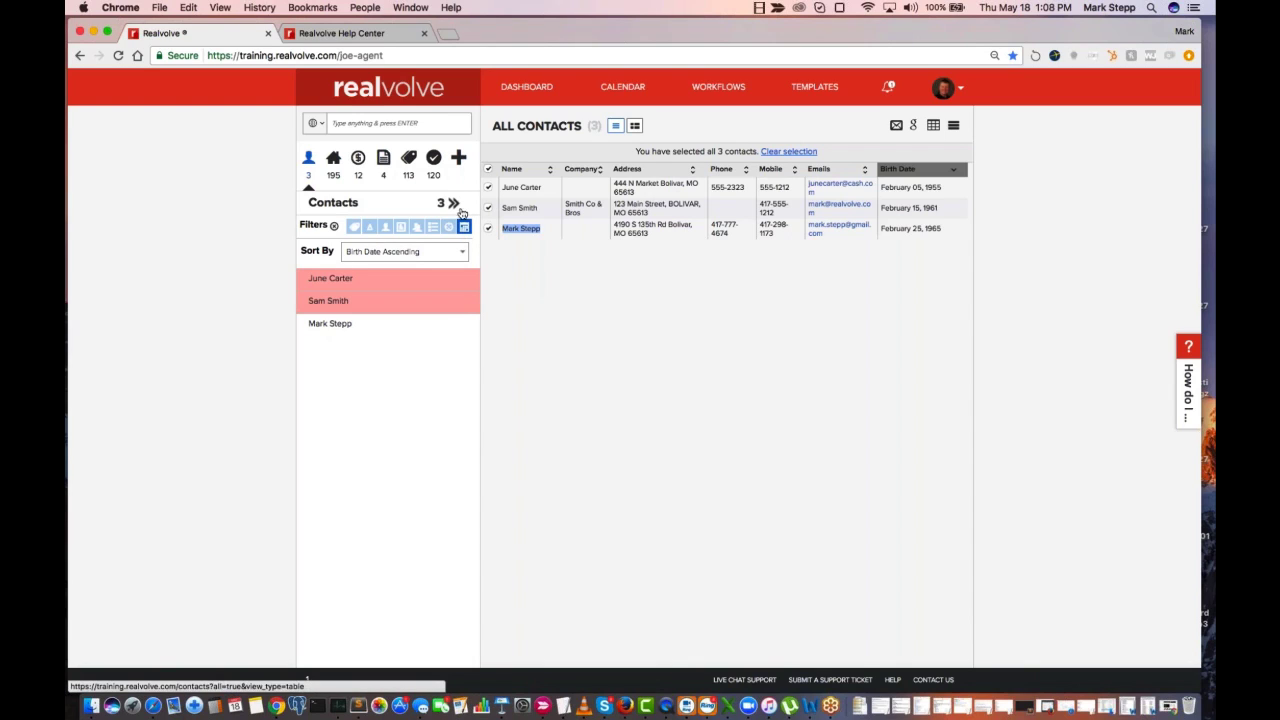
Clear the contact filters and delete the contact listed third from last on the first page
{"action": "left_click", "coordinate": [336, 229]}
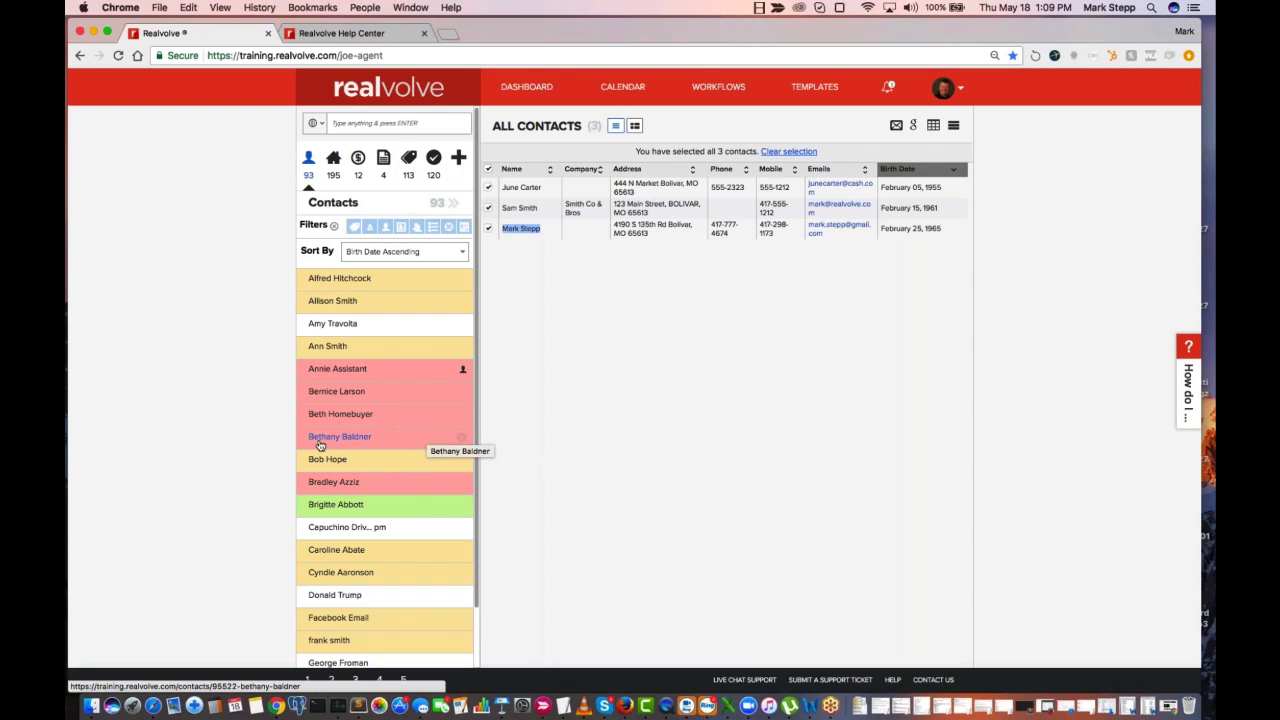
{"action": "scroll", "coordinate": [366, 511], "scroll_direction": "down", "scroll_amount": 2}
{"action": "scroll", "coordinate": [368, 515], "scroll_direction": "down", "scroll_amount": 1}
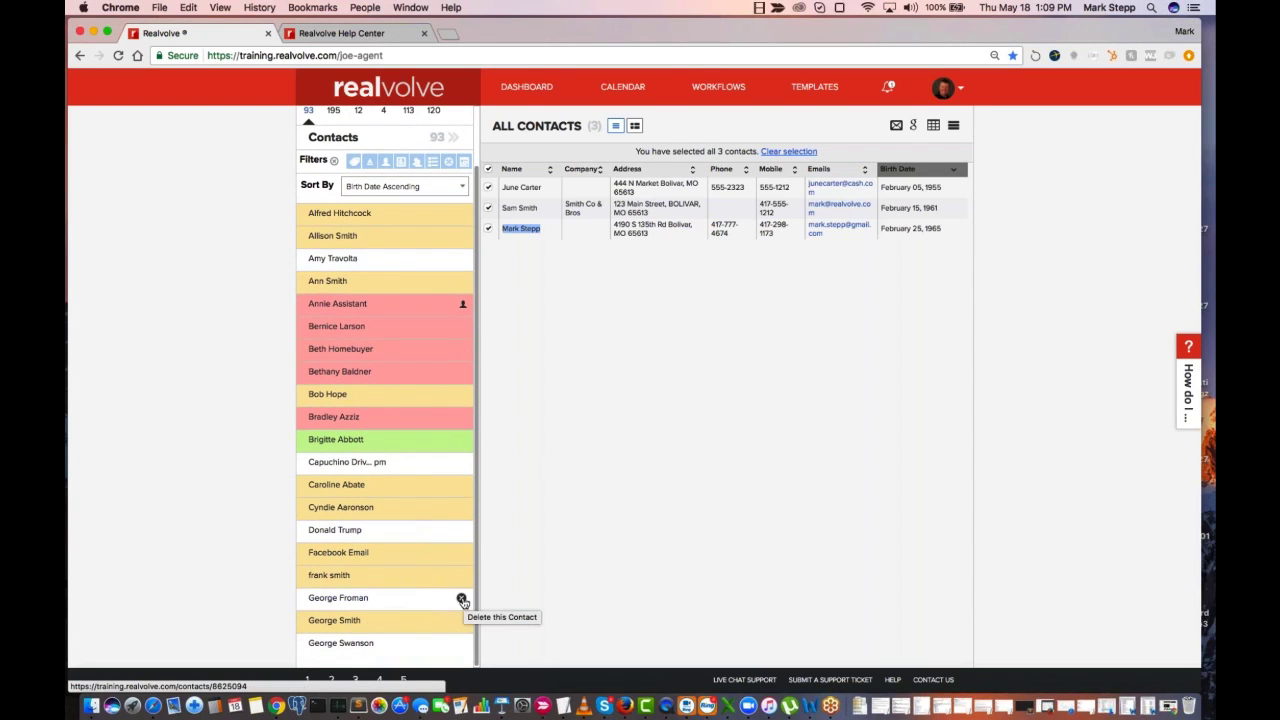
{"action": "left_click", "coordinate": [461, 598]}
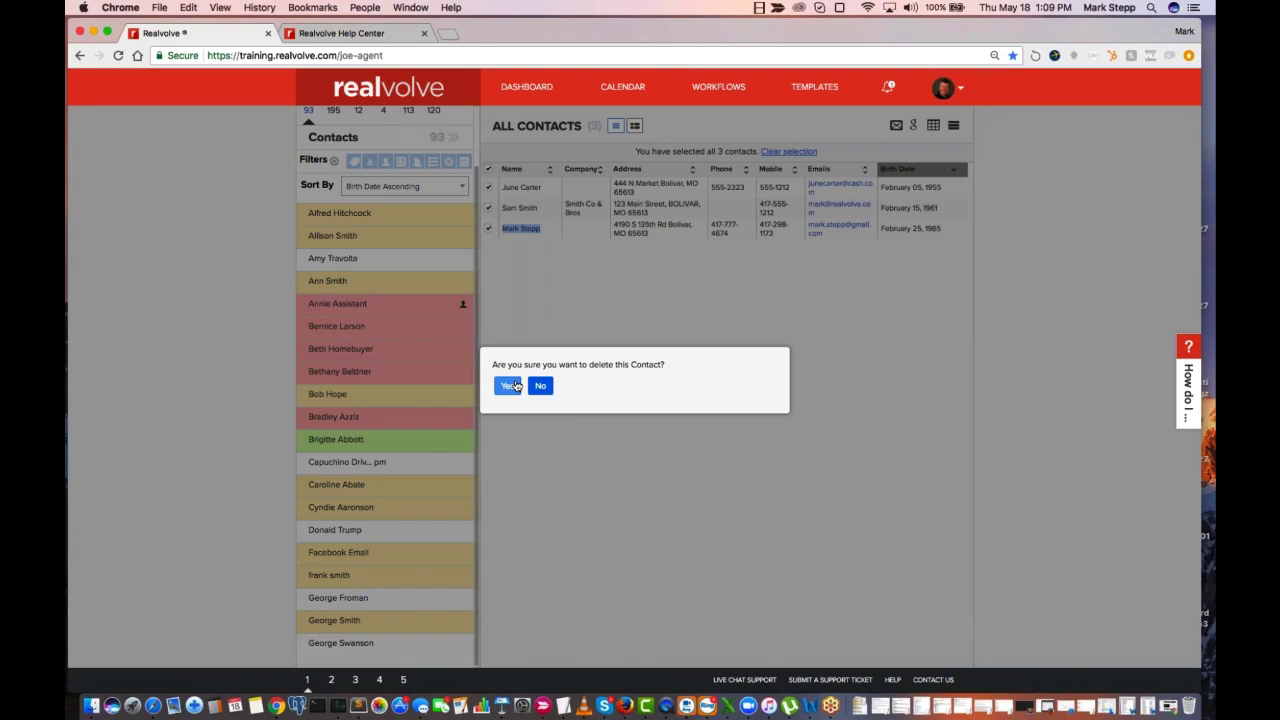
{"action": "left_click", "coordinate": [516, 386]}
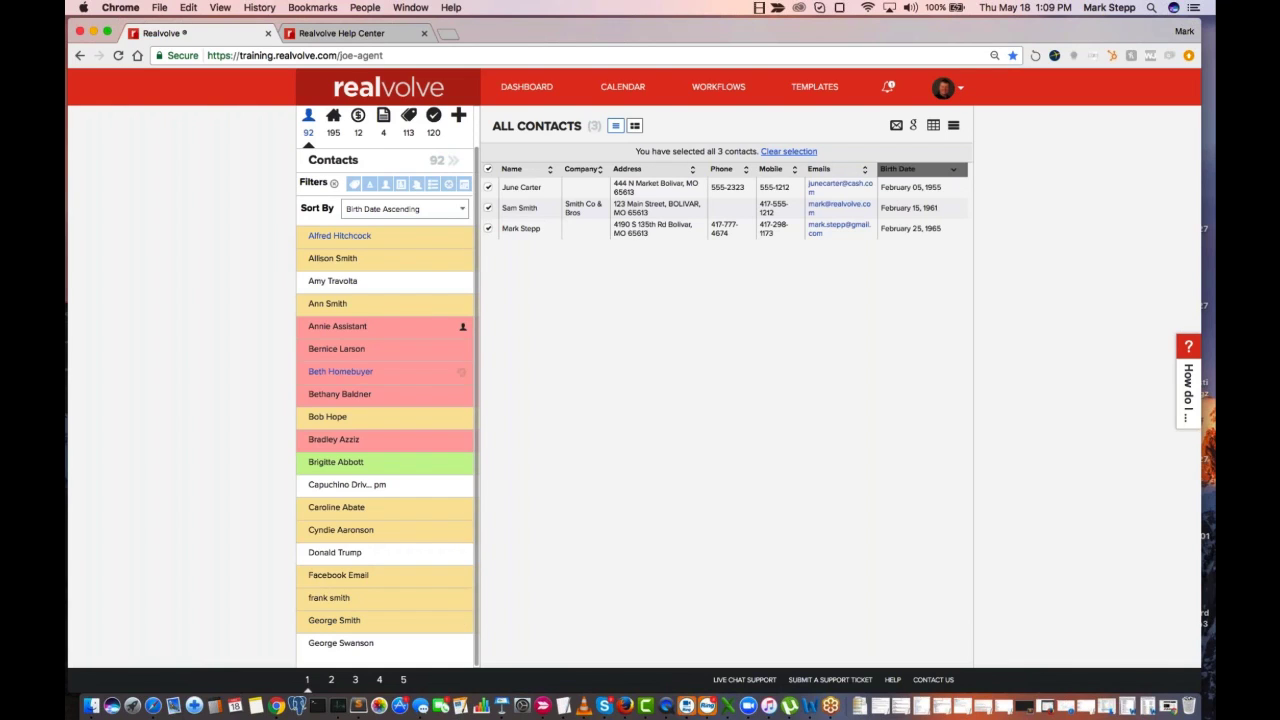
Open the Trash in the account settings and restore the most recently deleted contact
{"action": "left_click", "coordinate": [963, 89]}
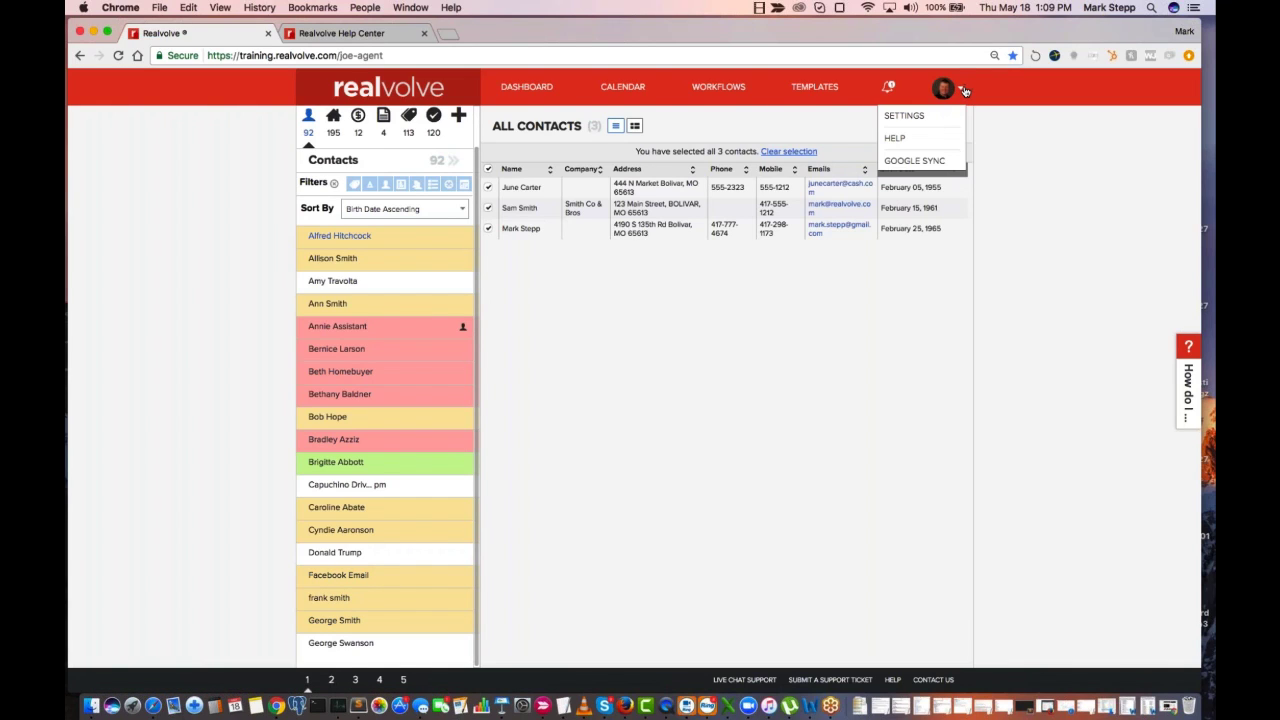
{"action": "left_click", "coordinate": [926, 117]}
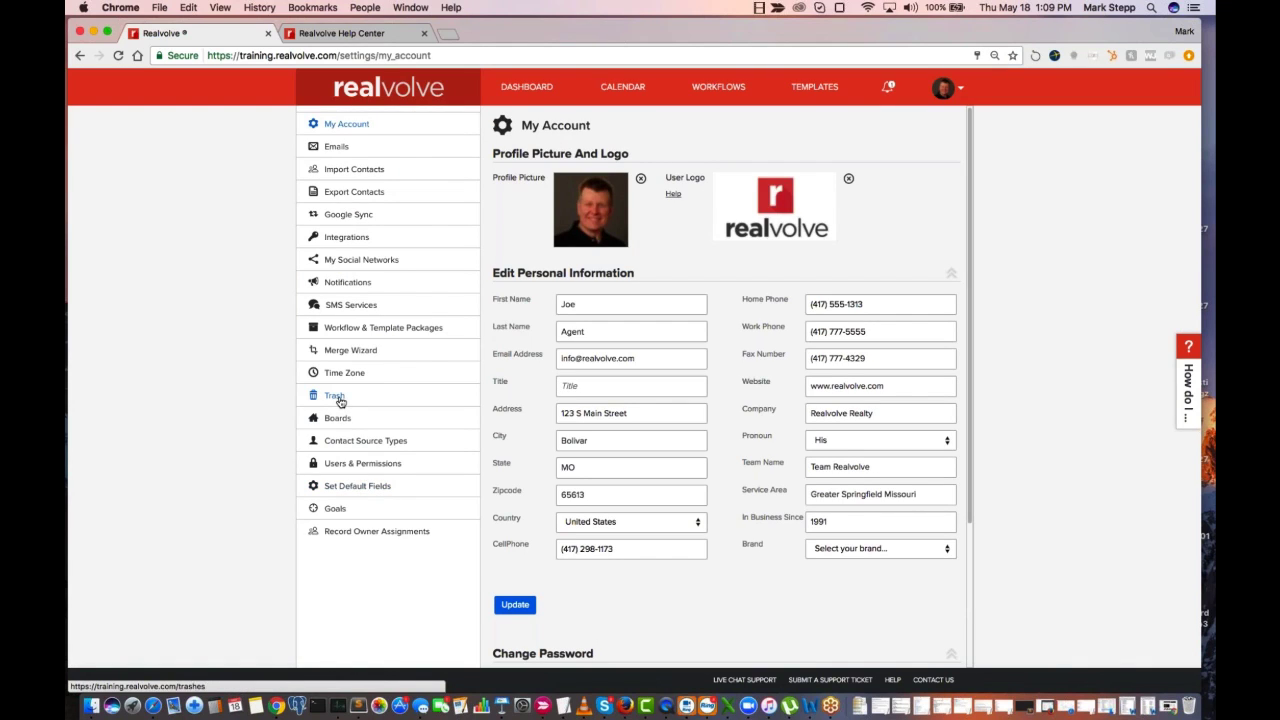
{"action": "left_click", "coordinate": [336, 398]}
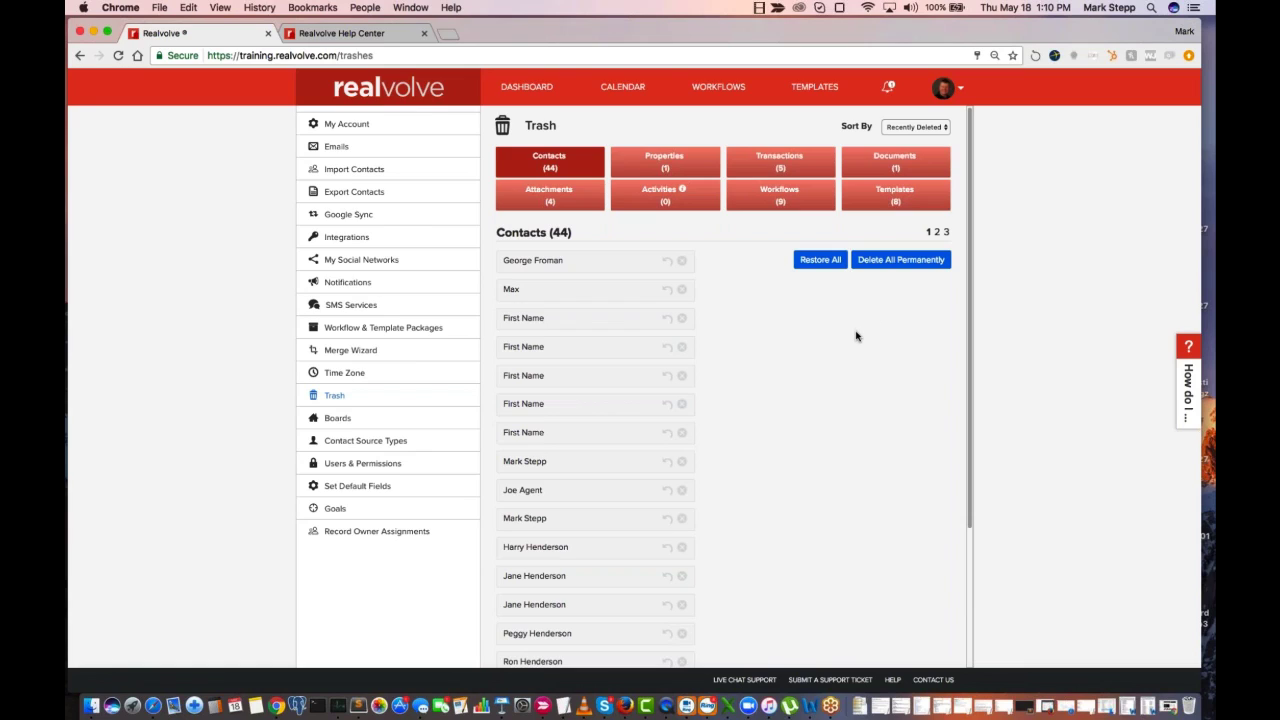
{"action": "left_click", "coordinate": [668, 262]}
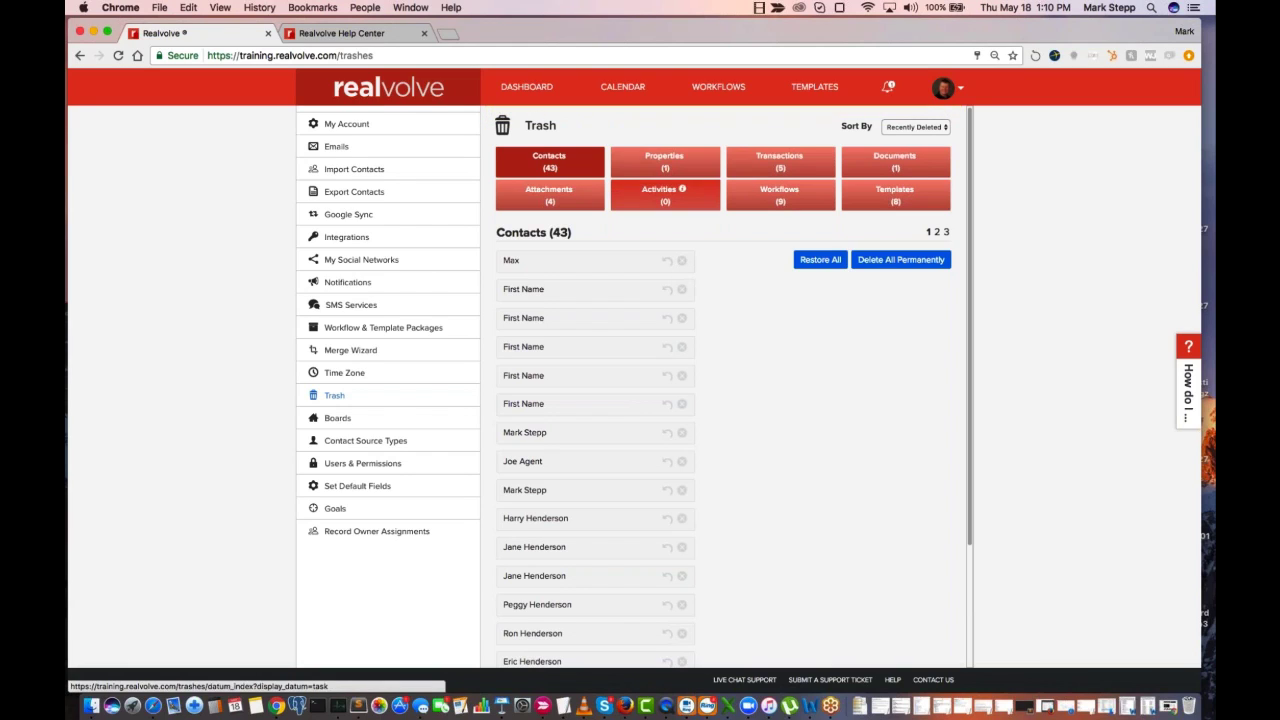
Return to the dashboard and check the contacts list for the restored contact
{"action": "left_click", "coordinate": [545, 95]}
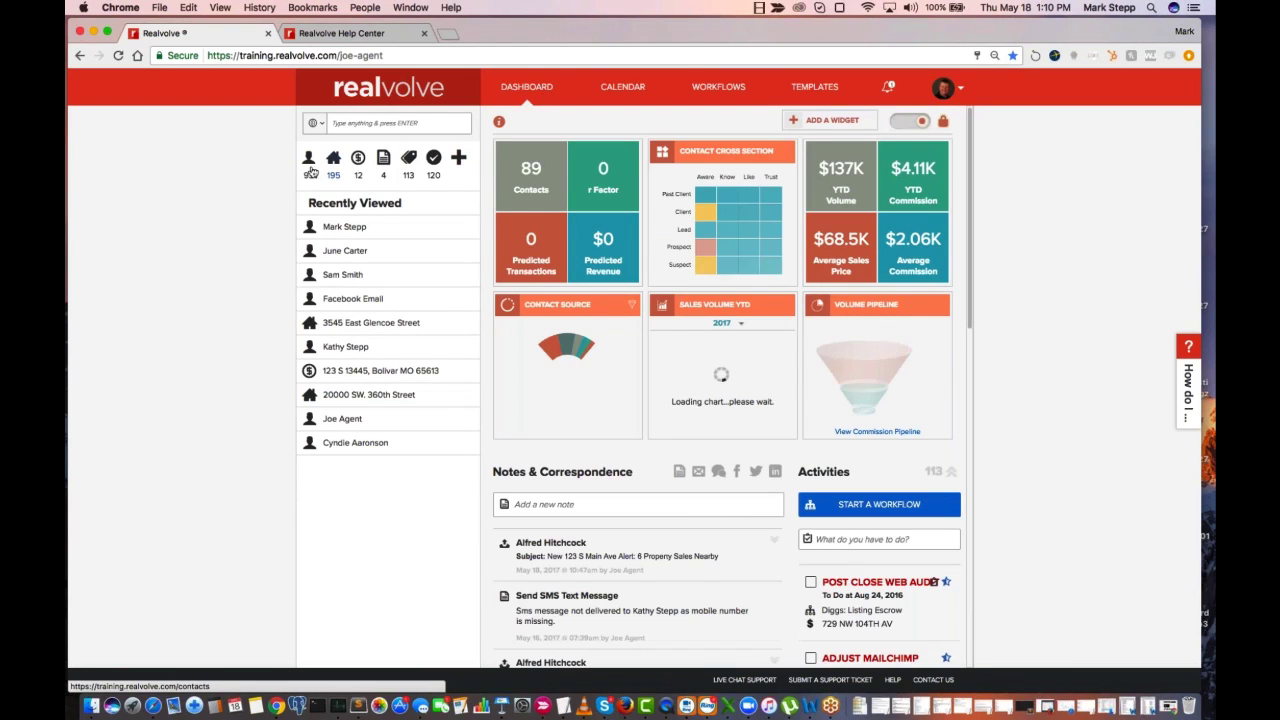
{"action": "left_click", "coordinate": [310, 170]}
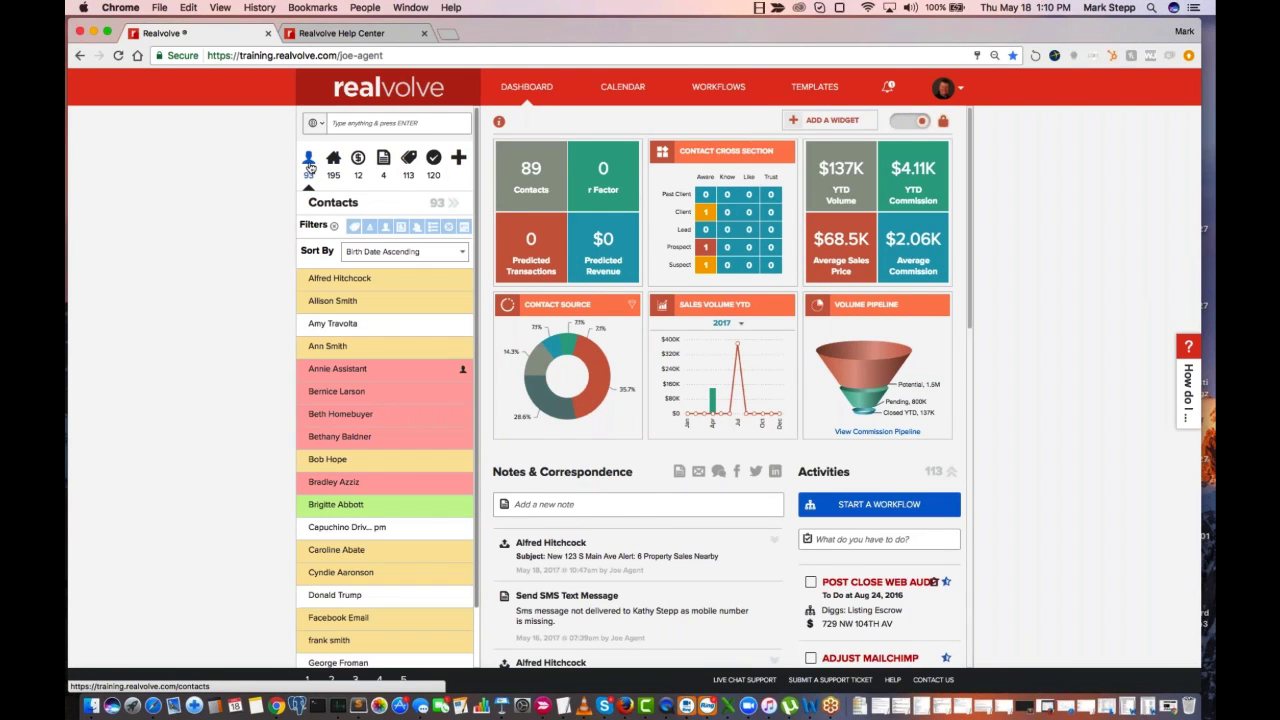
{"action": "scroll", "coordinate": [385, 580], "scroll_direction": "down", "scroll_amount": 2}
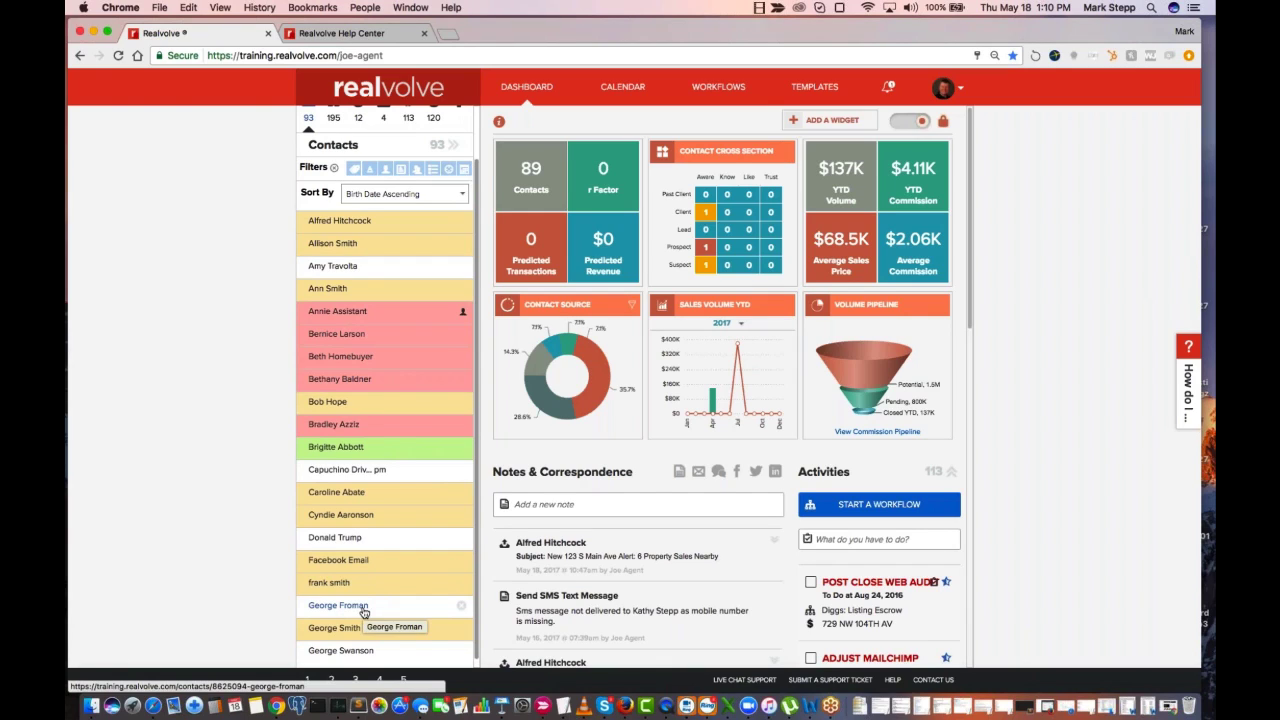
{"action": "scroll", "coordinate": [363, 613], "scroll_direction": "up", "scroll_amount": 2}
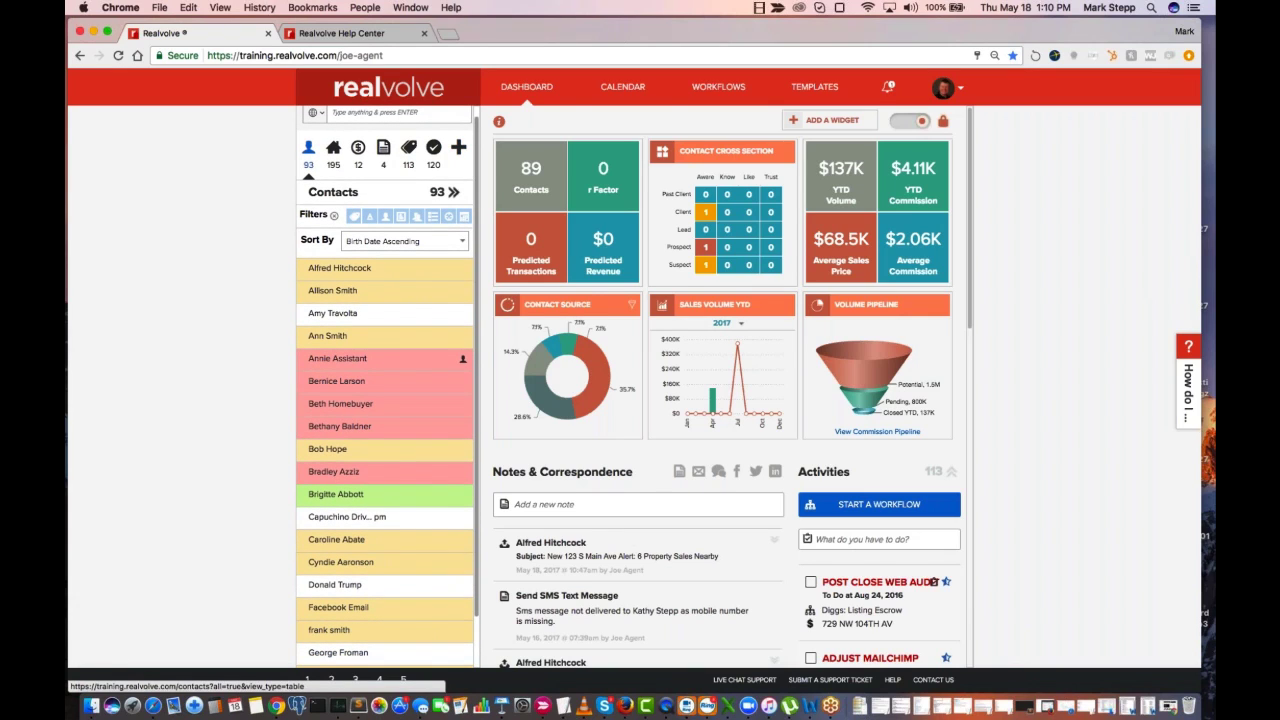
Show all contacts as a full table and select six individual contacts spread through the list
{"action": "left_click", "coordinate": [433, 147]}
{"action": "left_click", "coordinate": [446, 192]}
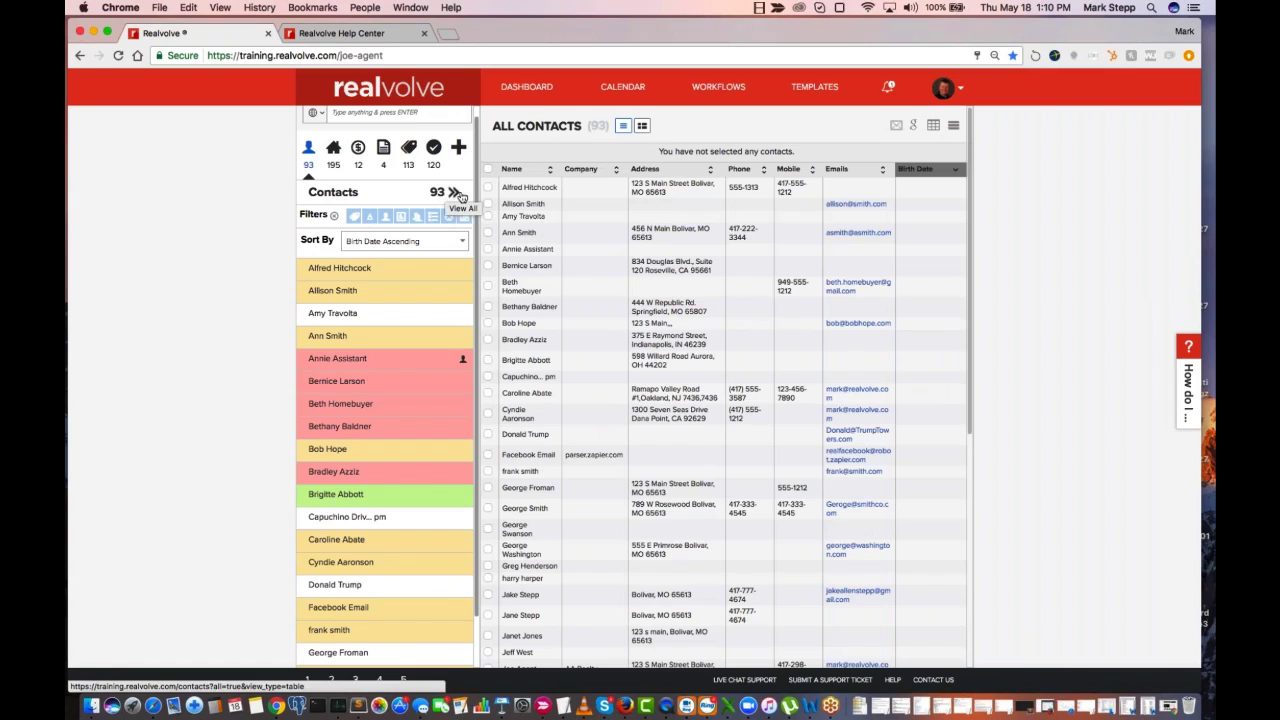
{"action": "left_click", "coordinate": [488, 204]}
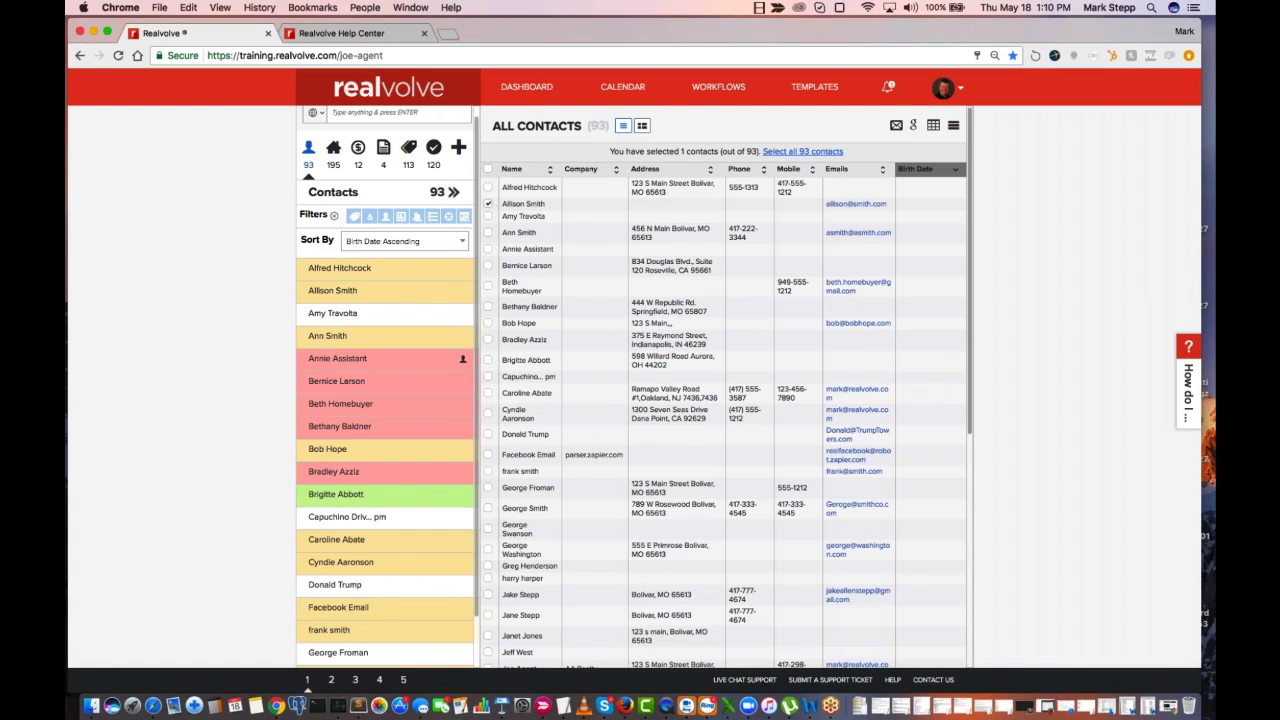
{"action": "left_click", "coordinate": [488, 249]}
{"action": "left_click", "coordinate": [488, 323]}
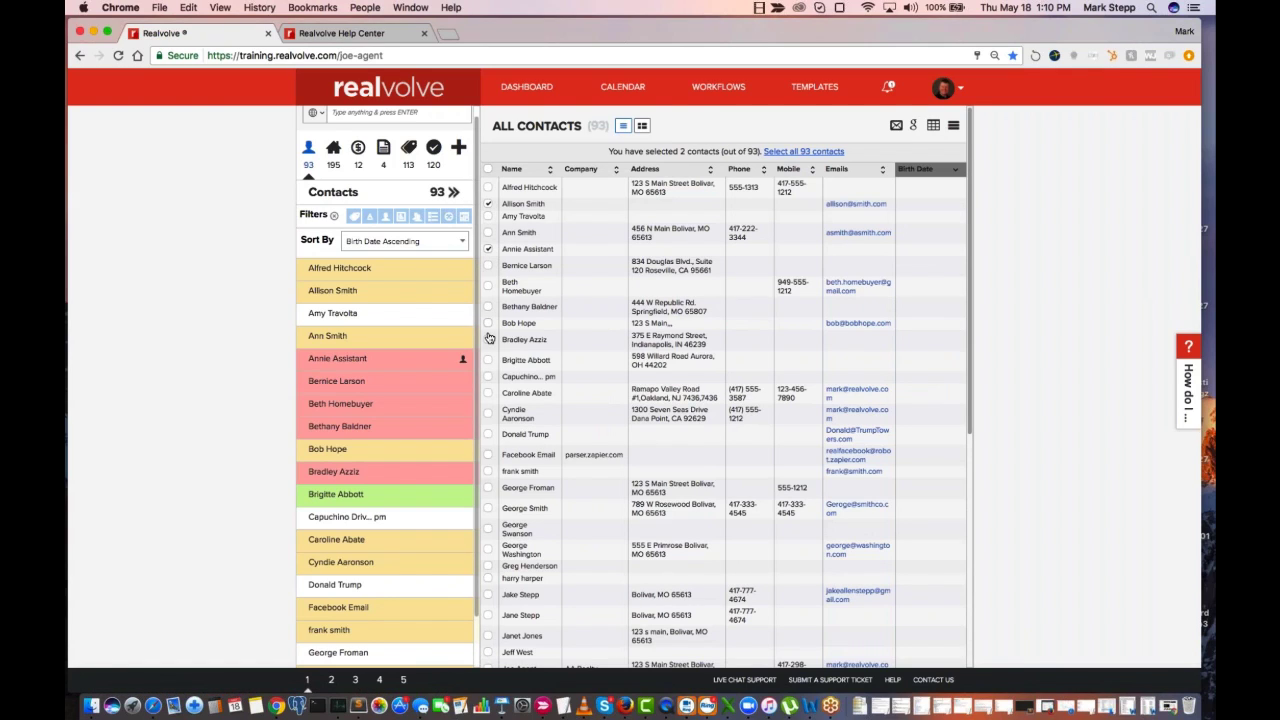
{"action": "left_click", "coordinate": [488, 376]}
{"action": "left_click", "coordinate": [488, 434]}
Review the bulk actions available for the selected contacts without applying any, and extend the selection to all 93 contacts
{"action": "left_click", "coordinate": [955, 128]}
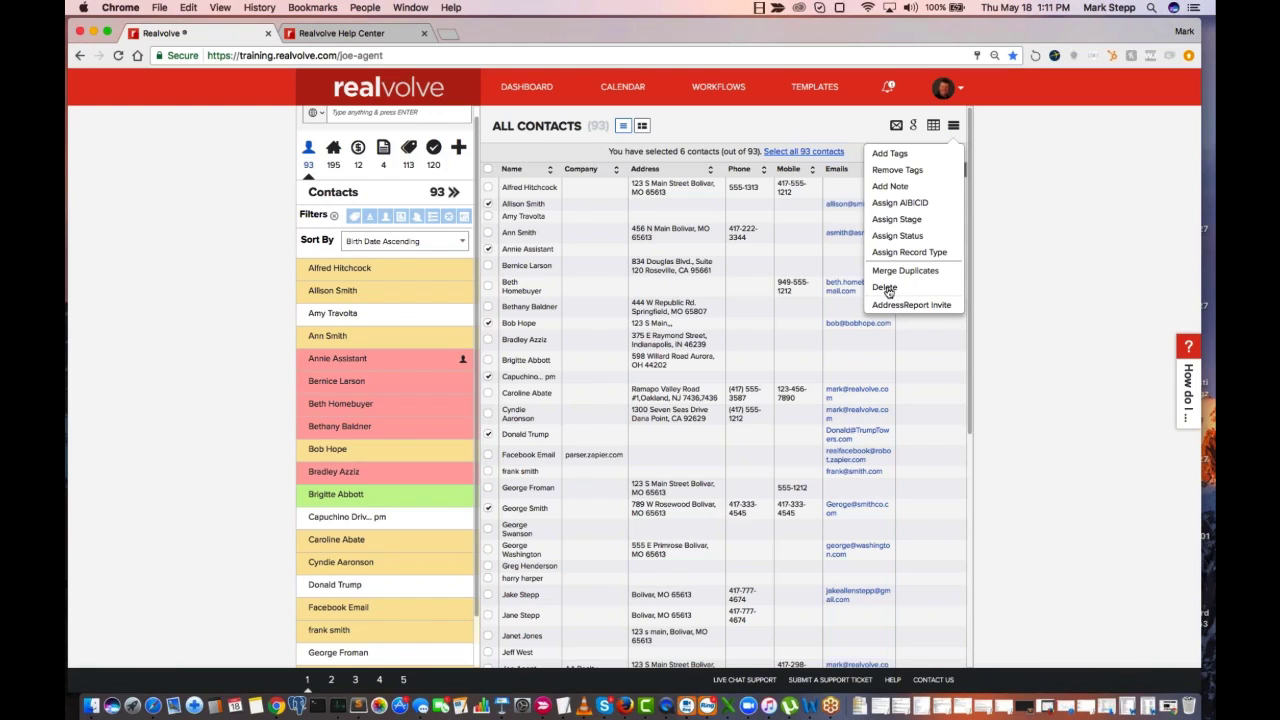
{"action": "left_click", "coordinate": [1009, 284]}
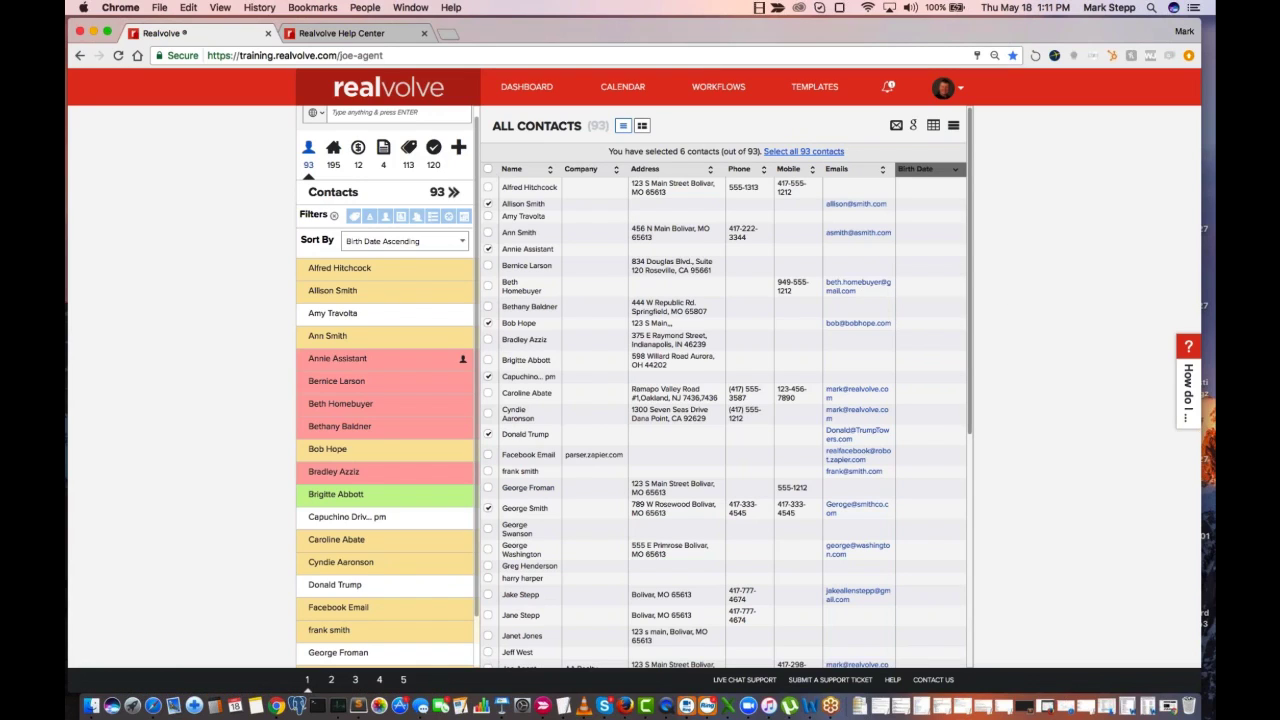
{"action": "left_click", "coordinate": [804, 152]}
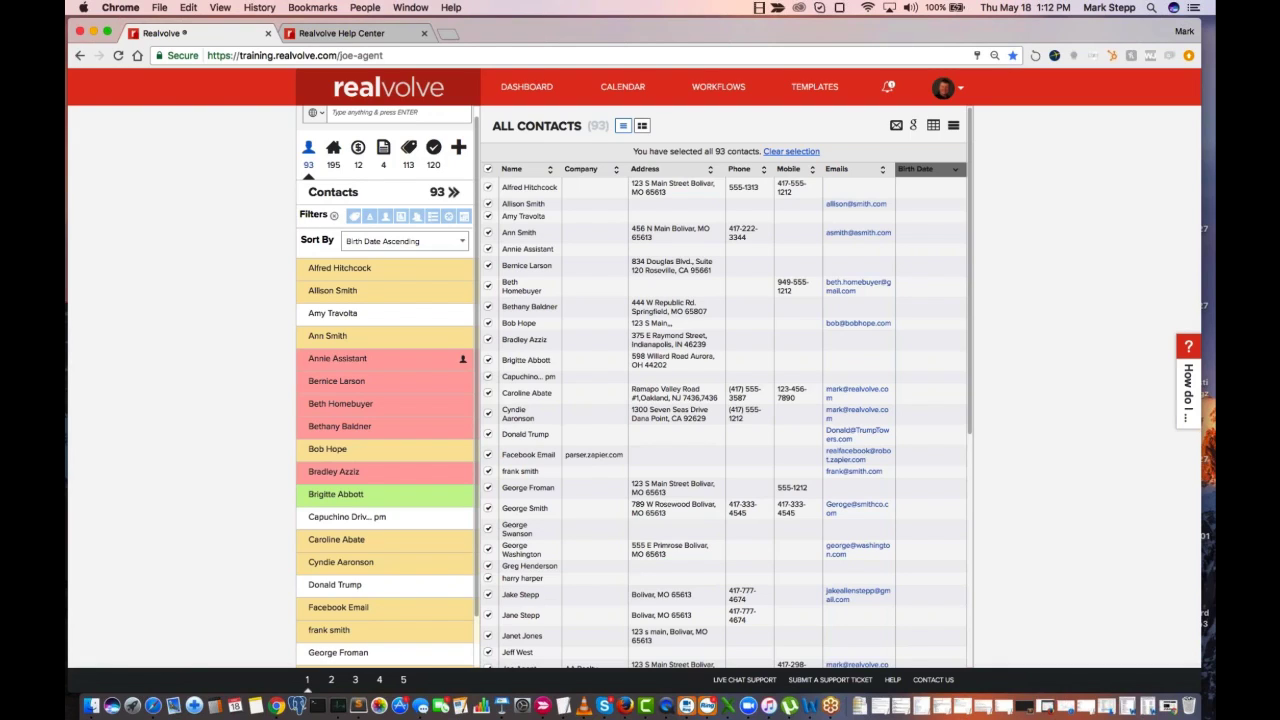
Open the Users & Permissions page in the account settings
{"action": "left_click", "coordinate": [962, 92]}
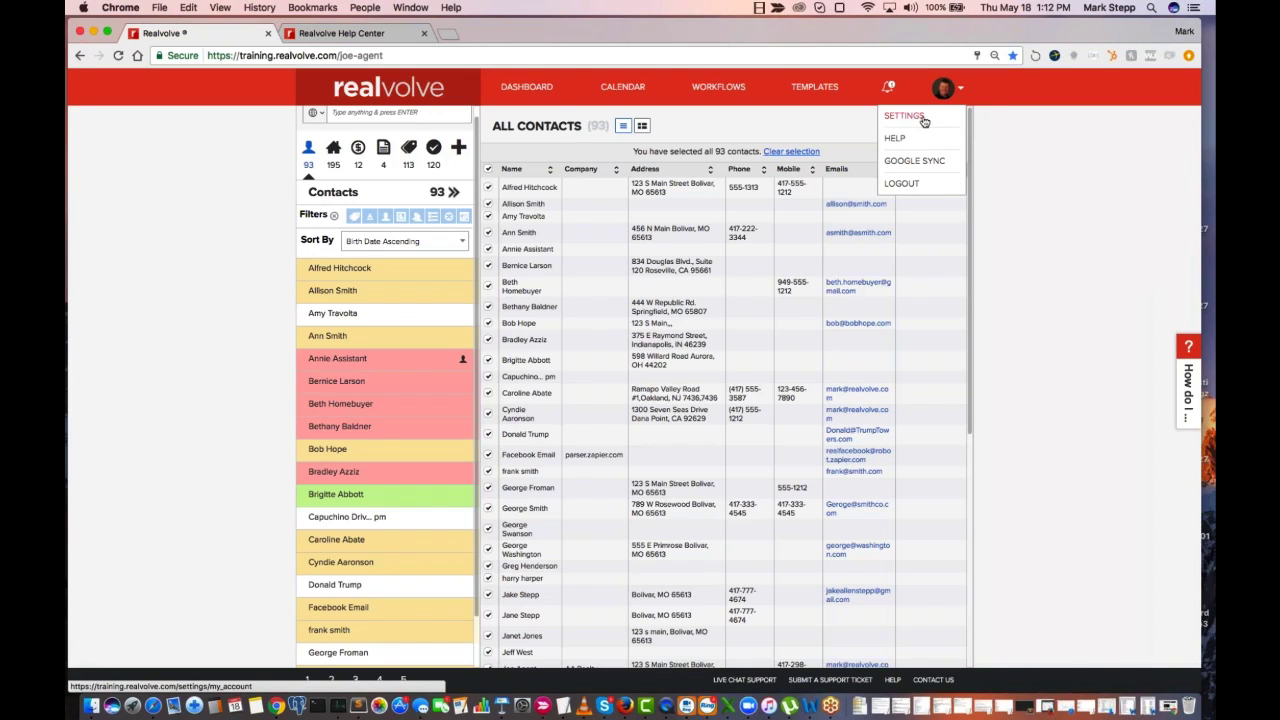
{"action": "left_click", "coordinate": [903, 118]}
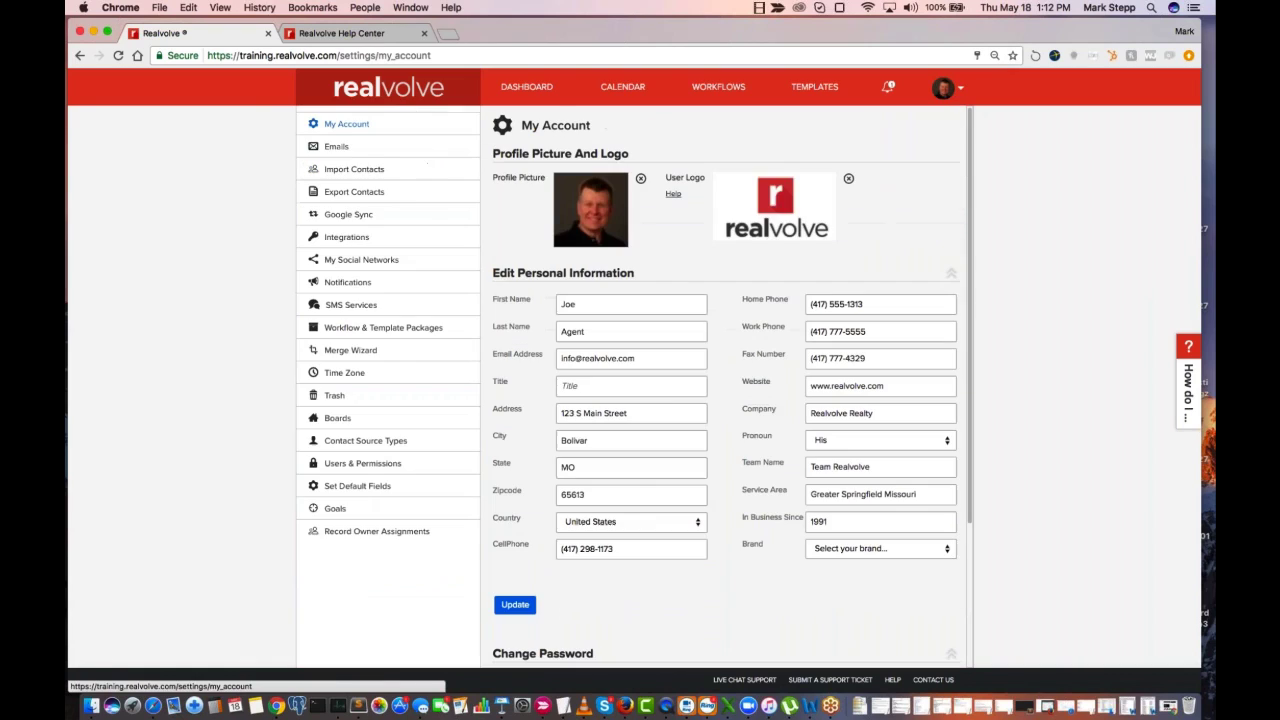
{"action": "left_click", "coordinate": [368, 470]}
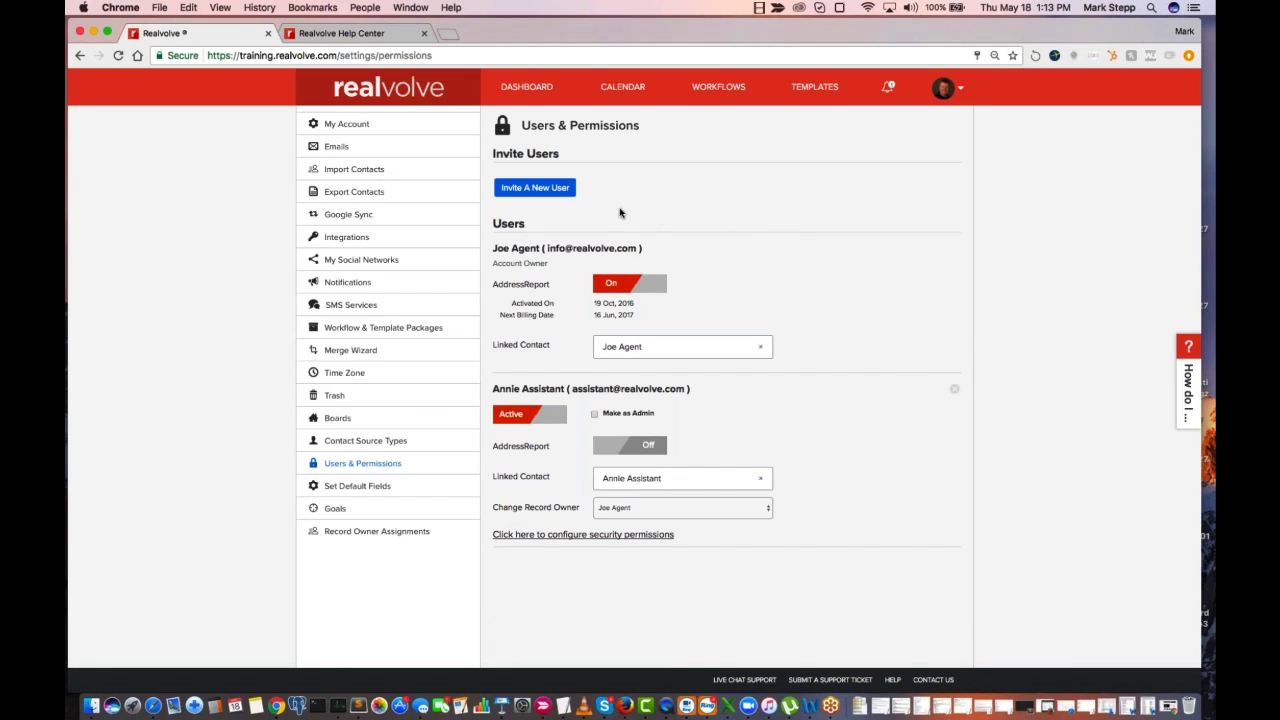
Open the form for inviting a new user, go through its first name, last name and email address fields, and cancel the invitation
{"action": "left_click", "coordinate": [548, 194]}
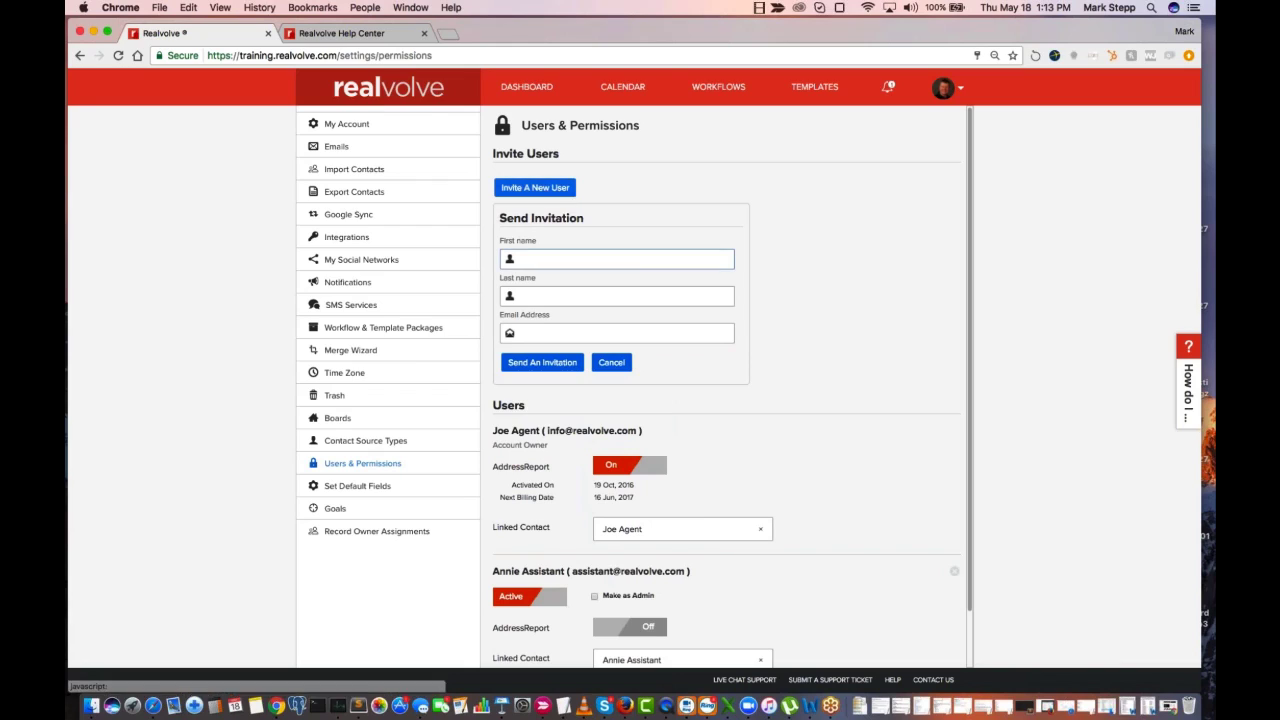
{"action": "left_click", "coordinate": [536, 261]}
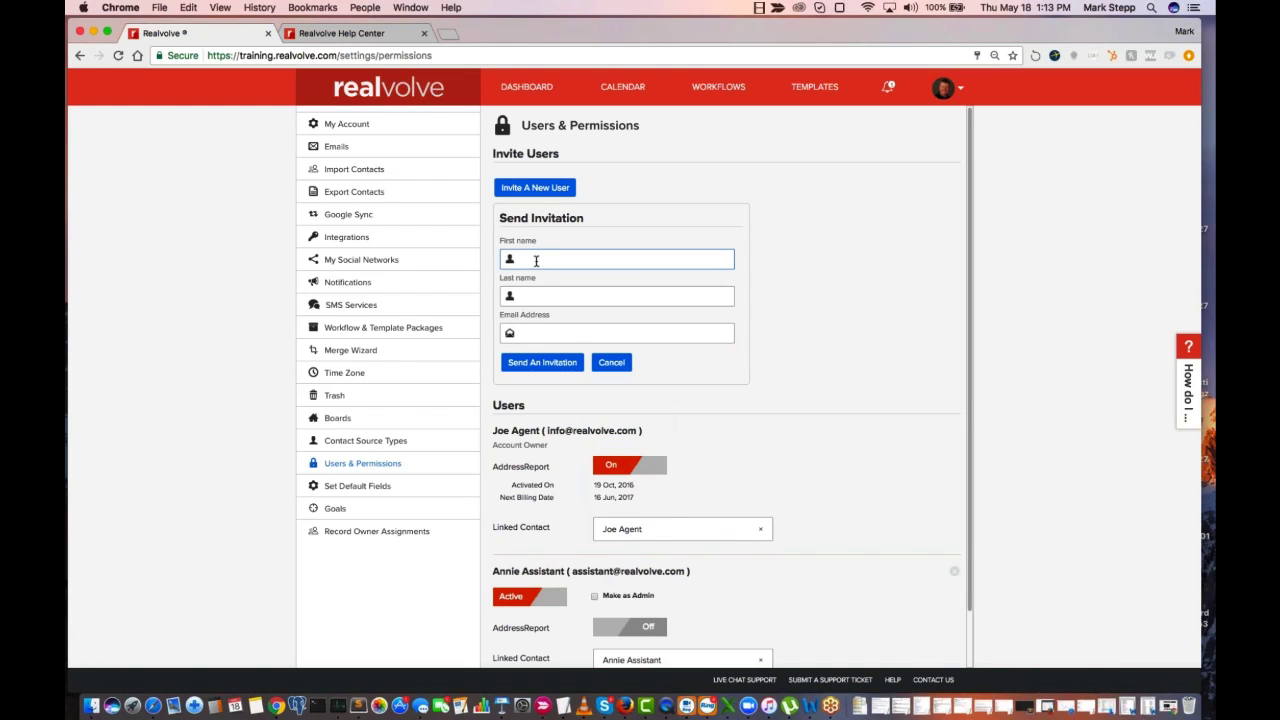
{"action": "left_click", "coordinate": [544, 298]}
{"action": "left_click", "coordinate": [552, 331]}
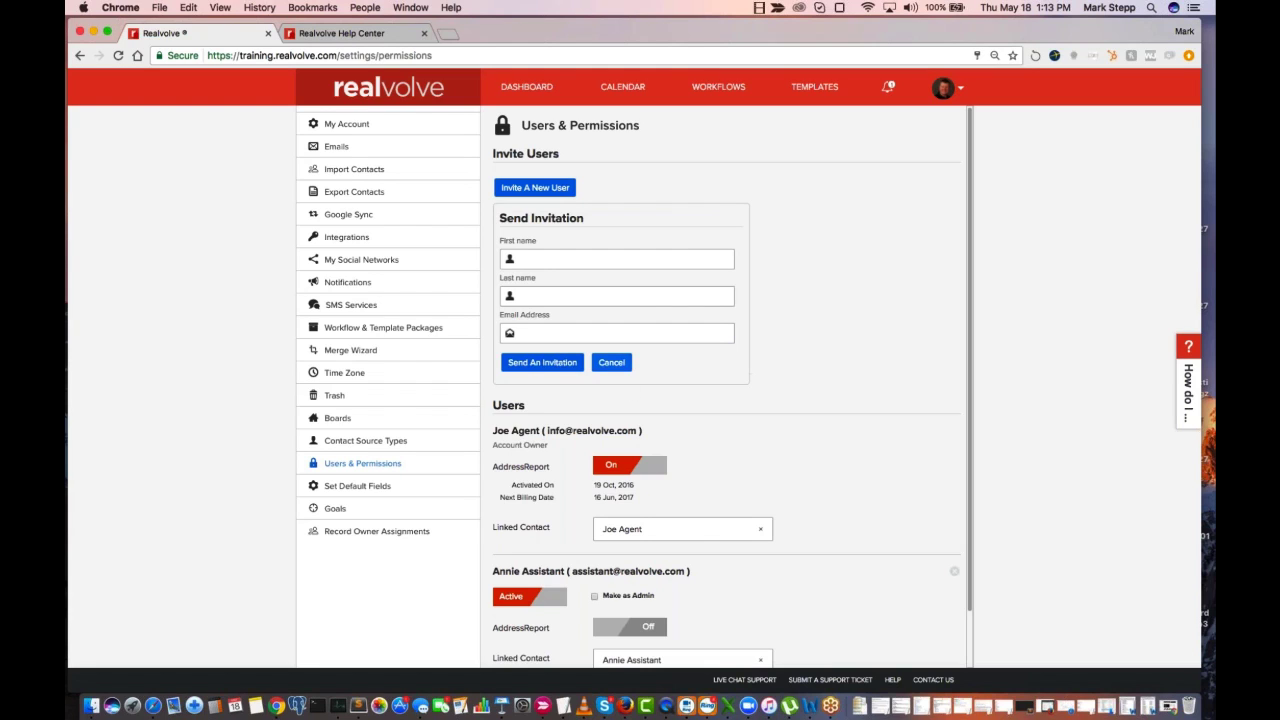
{"action": "left_click", "coordinate": [611, 362]}
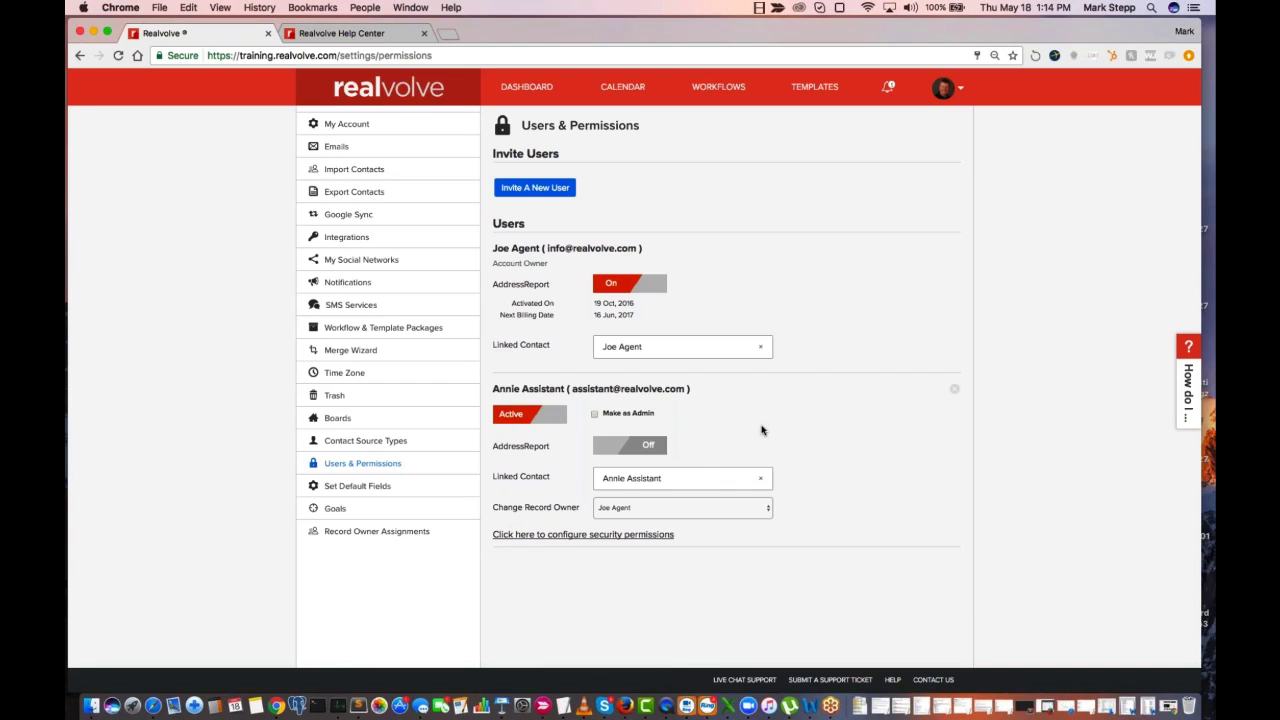
Turn on Make as Admin for the assistant user and turn it off again
{"action": "left_click", "coordinate": [594, 415]}
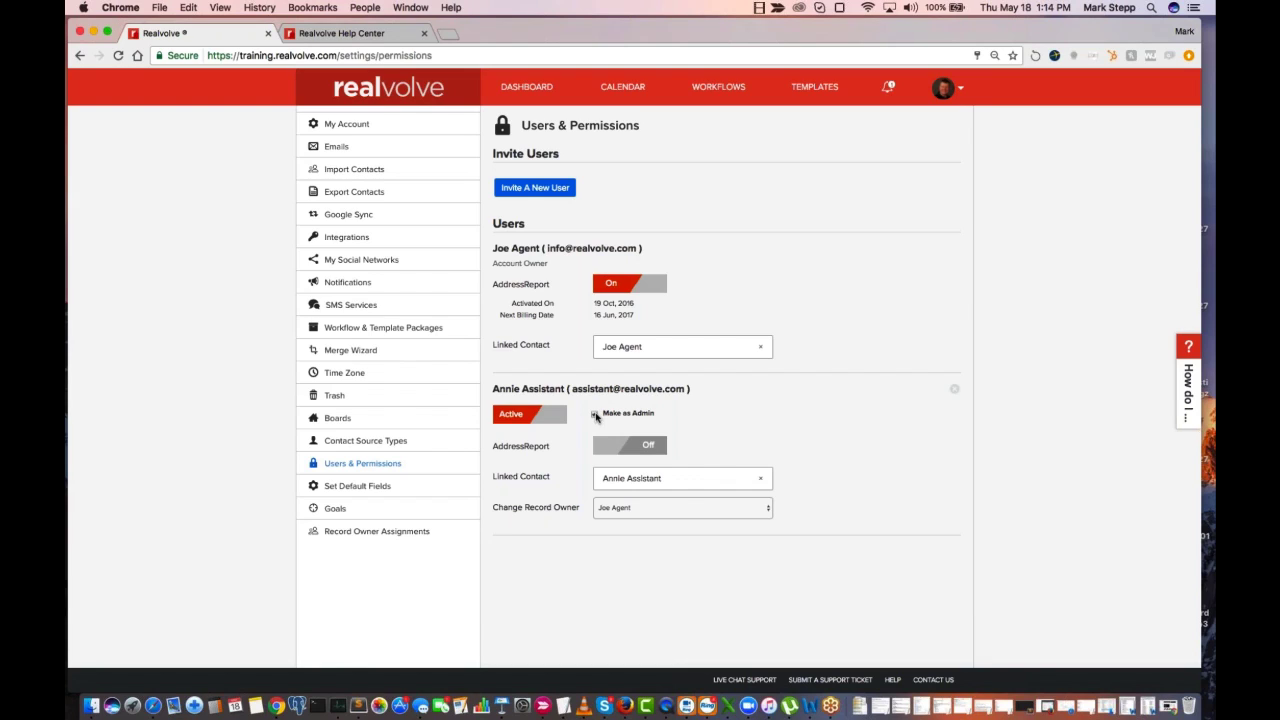
{"action": "left_click", "coordinate": [596, 416]}
{"action": "left_click", "coordinate": [596, 416]}
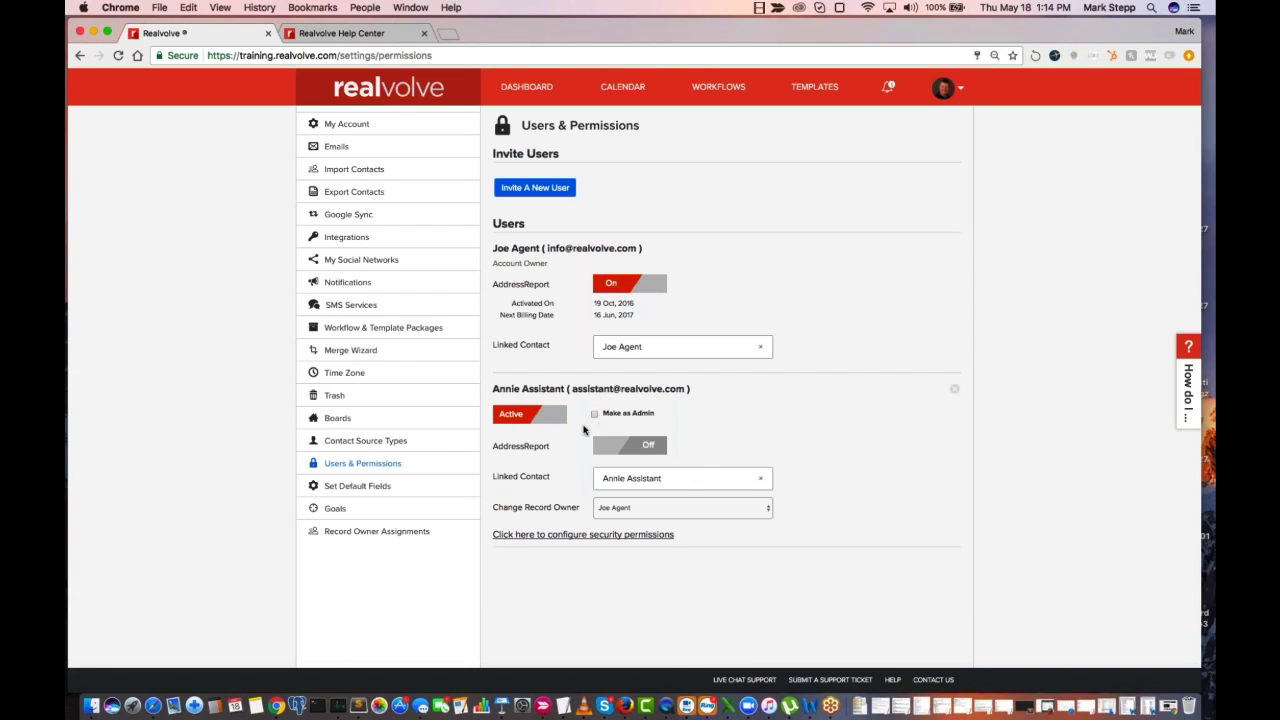
Open the assistant user's security permissions and examine the access rules and the additional permission options
{"action": "left_click", "coordinate": [565, 535]}
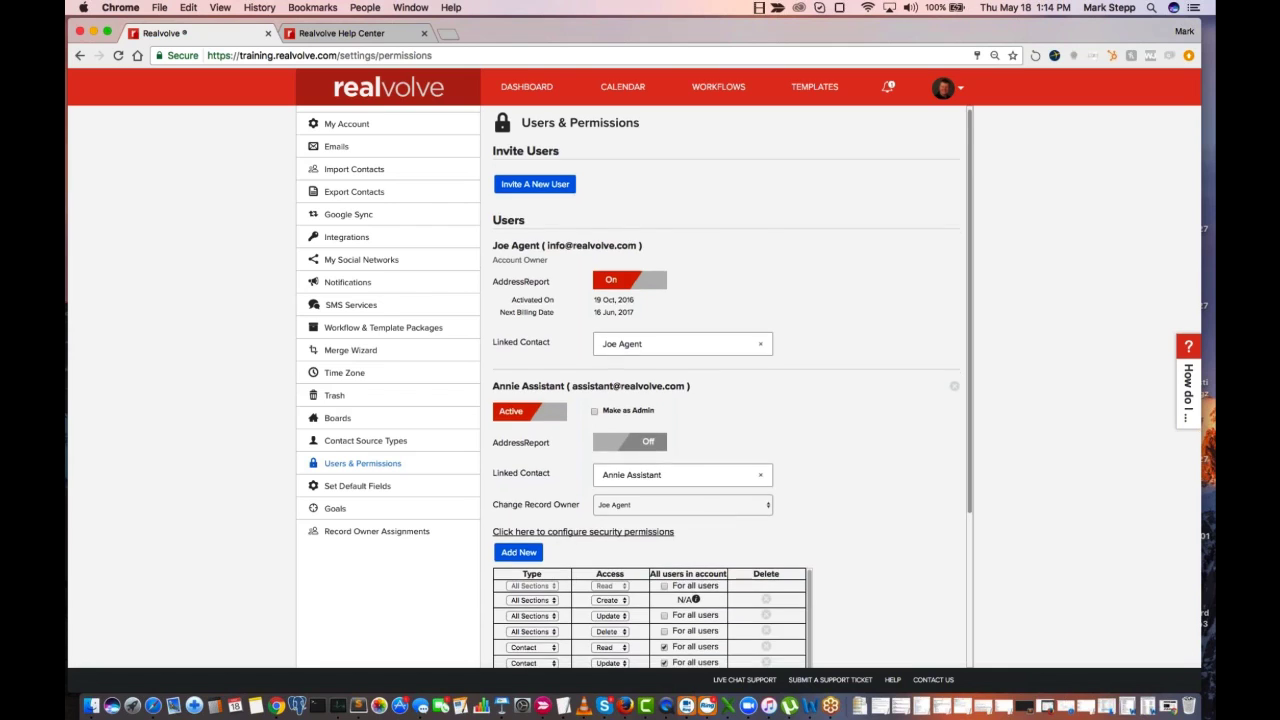
{"action": "scroll", "coordinate": [565, 537], "scroll_direction": "down", "scroll_amount": 5}
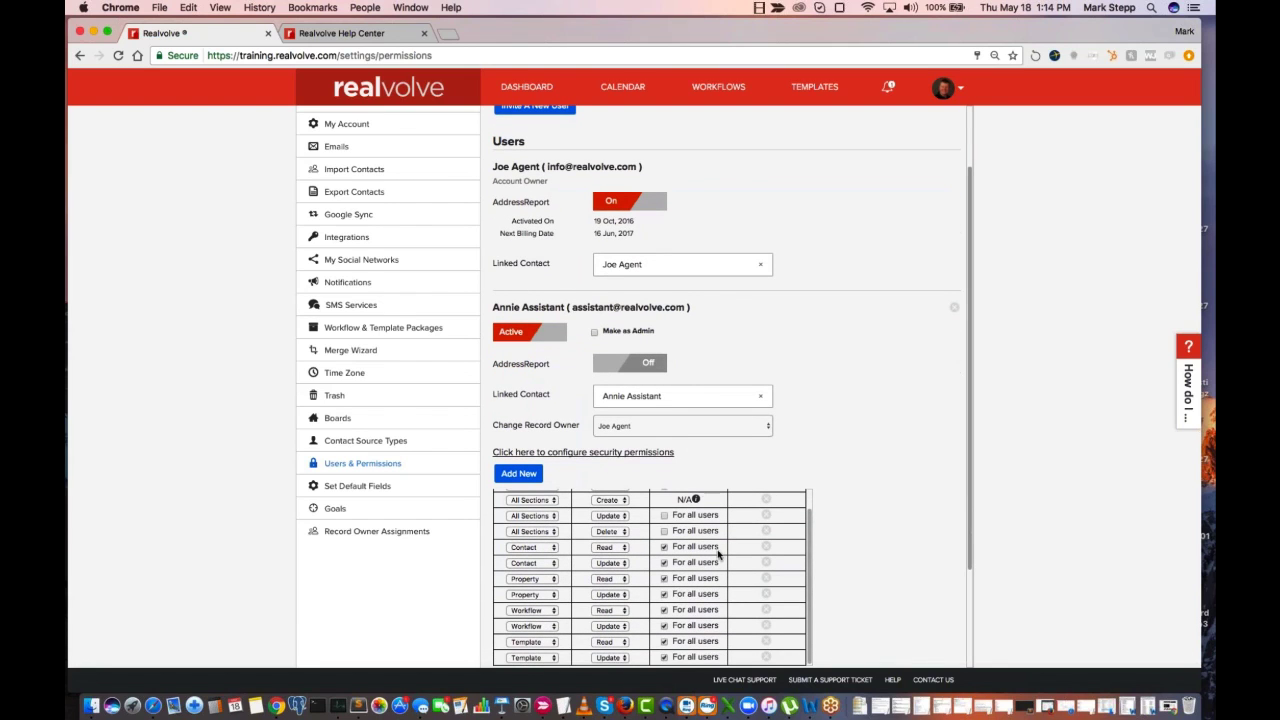
{"action": "scroll", "coordinate": [720, 557], "scroll_direction": "up", "scroll_amount": 3}
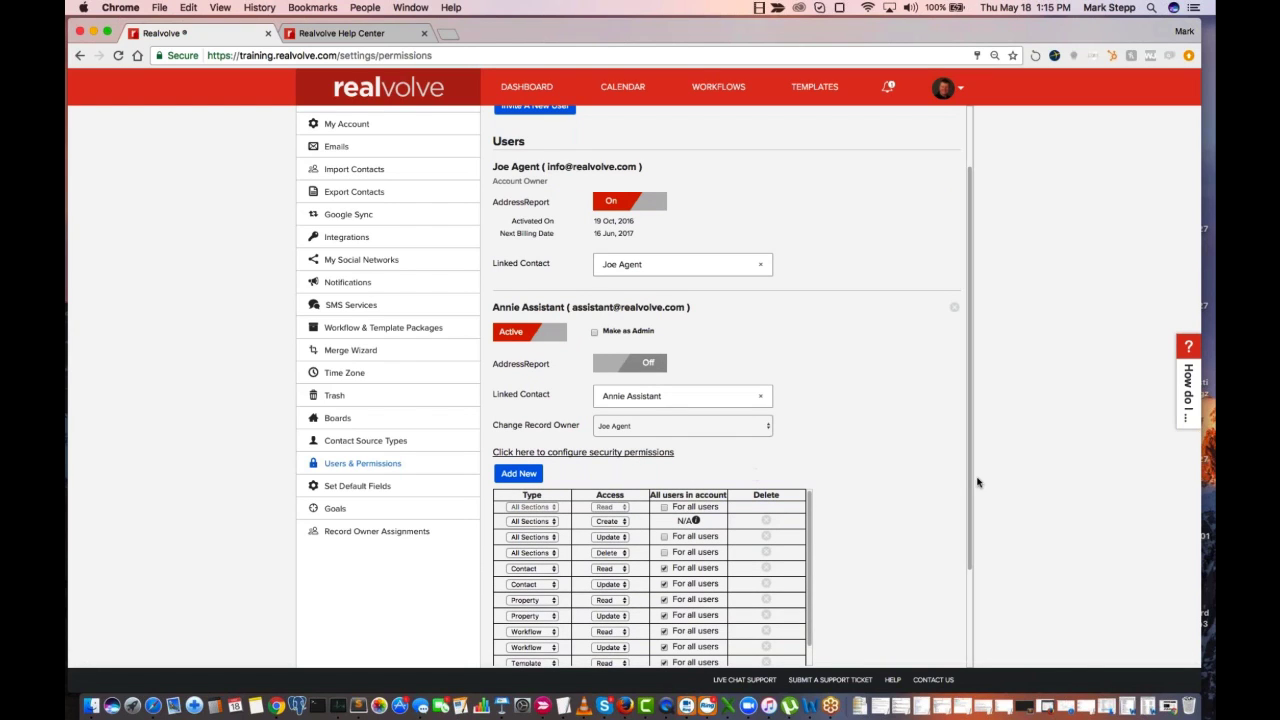
{"action": "left_click_drag", "start_coordinate": [974, 480], "coordinate": [974, 540]}
{"action": "scroll", "coordinate": [694, 403], "scroll_direction": "down", "scroll_amount": 2}
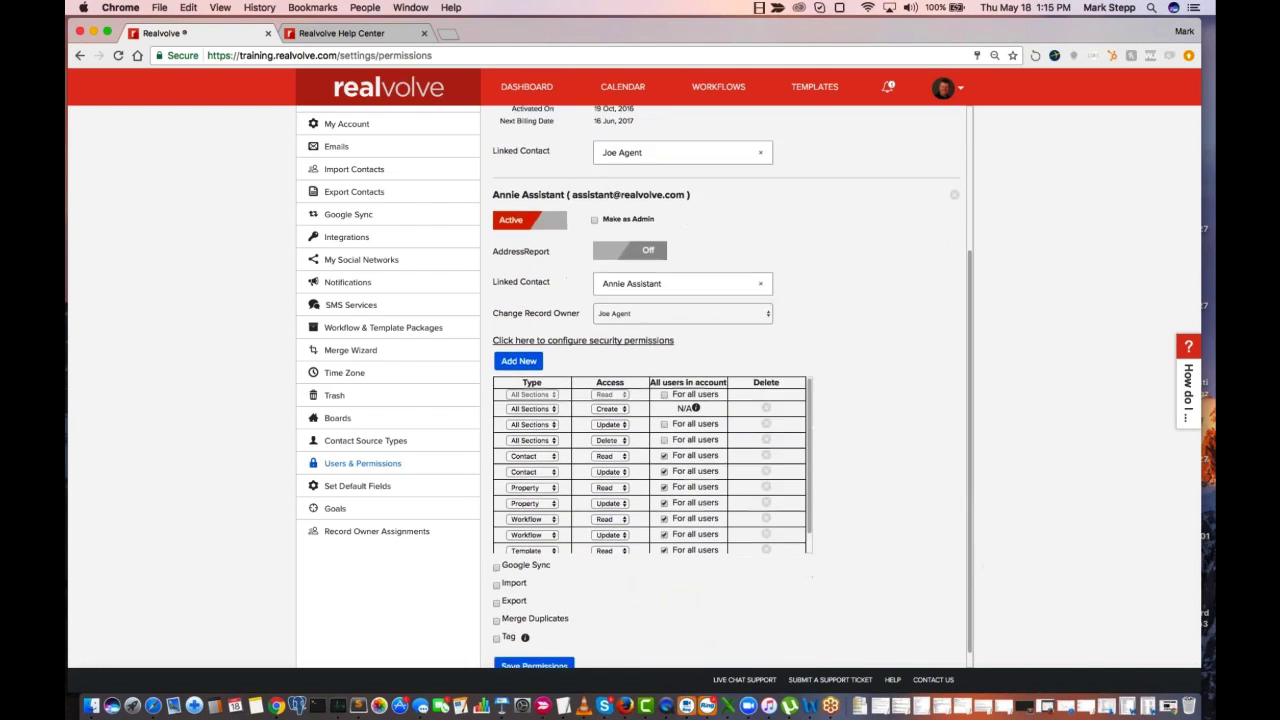
{"action": "scroll", "coordinate": [679, 470], "scroll_direction": "down", "scroll_amount": 1}
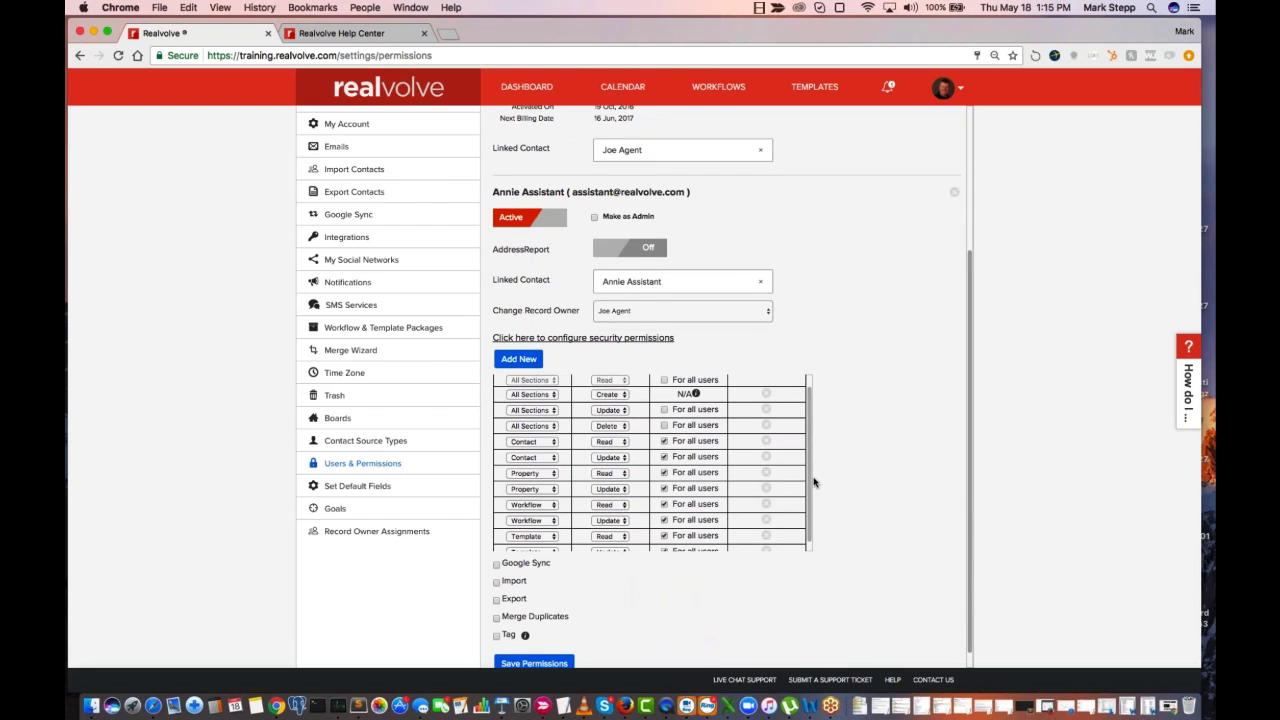
{"action": "scroll", "coordinate": [809, 440], "scroll_direction": "up", "scroll_amount": 1}
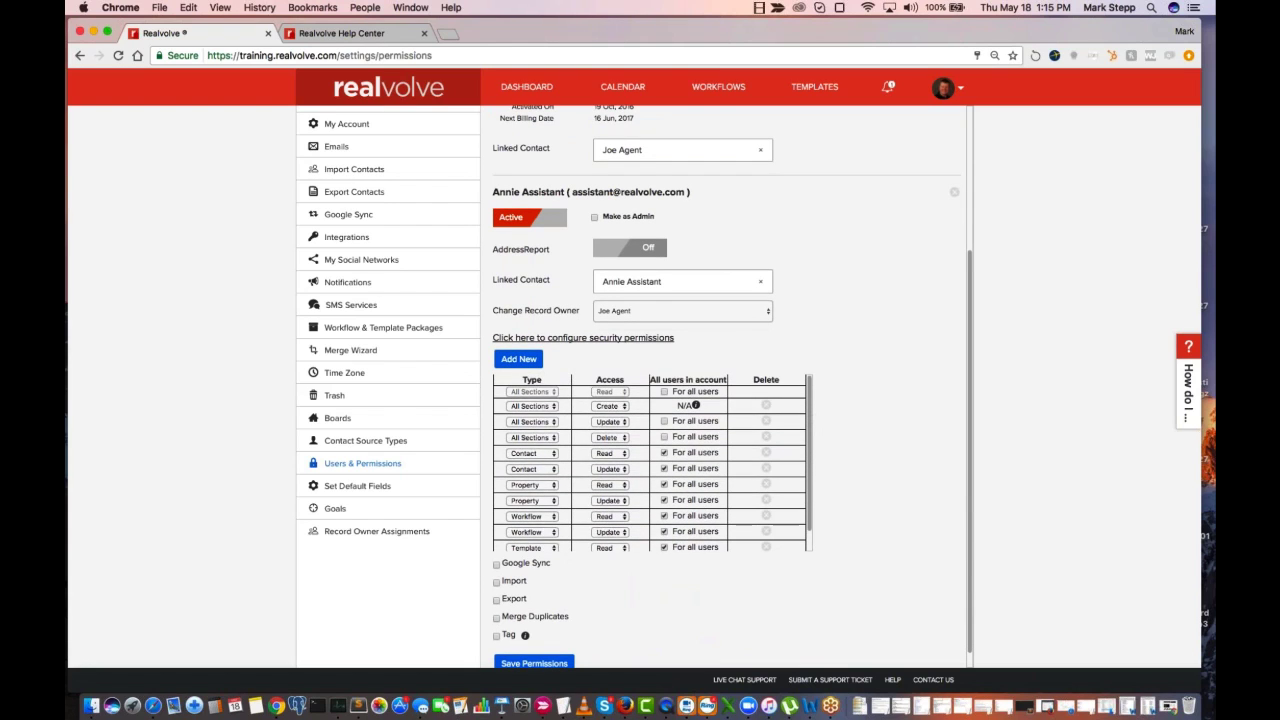
Delete the Read and Update rules for Contact, Property, Workflow and Template from the assistant's permissions, keeping only the All Sections rules
{"action": "left_click", "coordinate": [766, 454]}
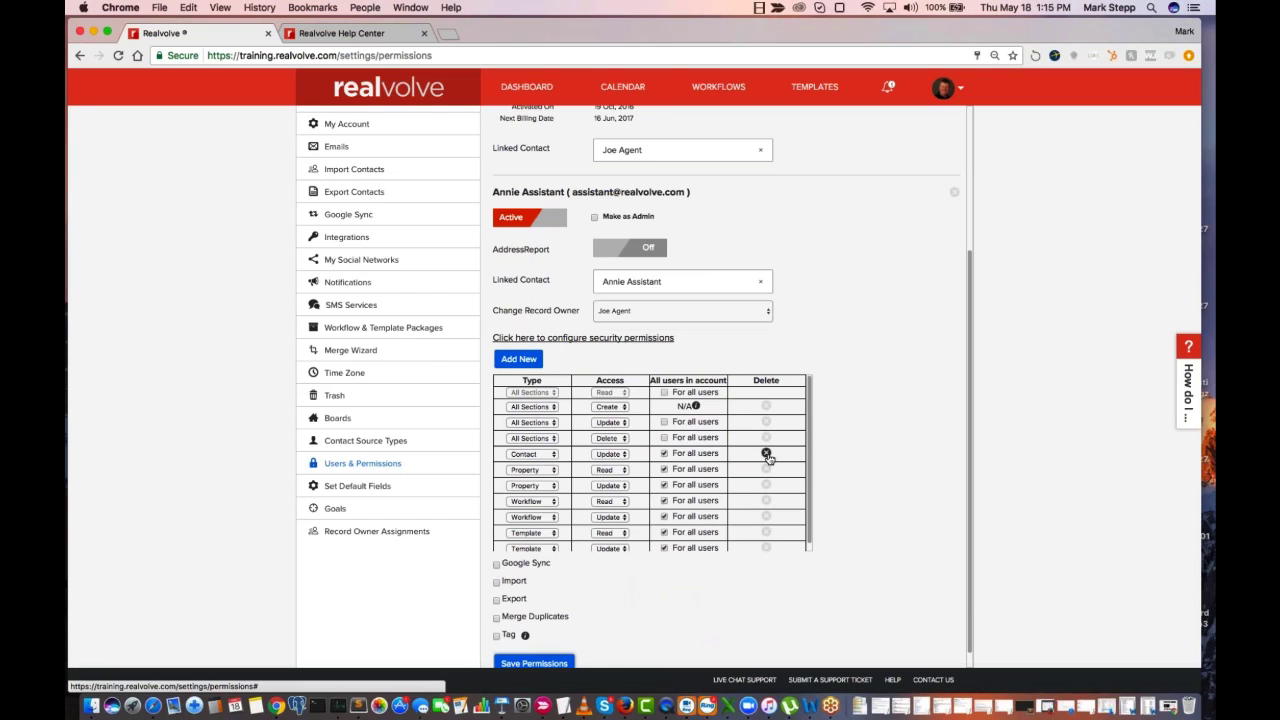
{"action": "left_click", "coordinate": [766, 454]}
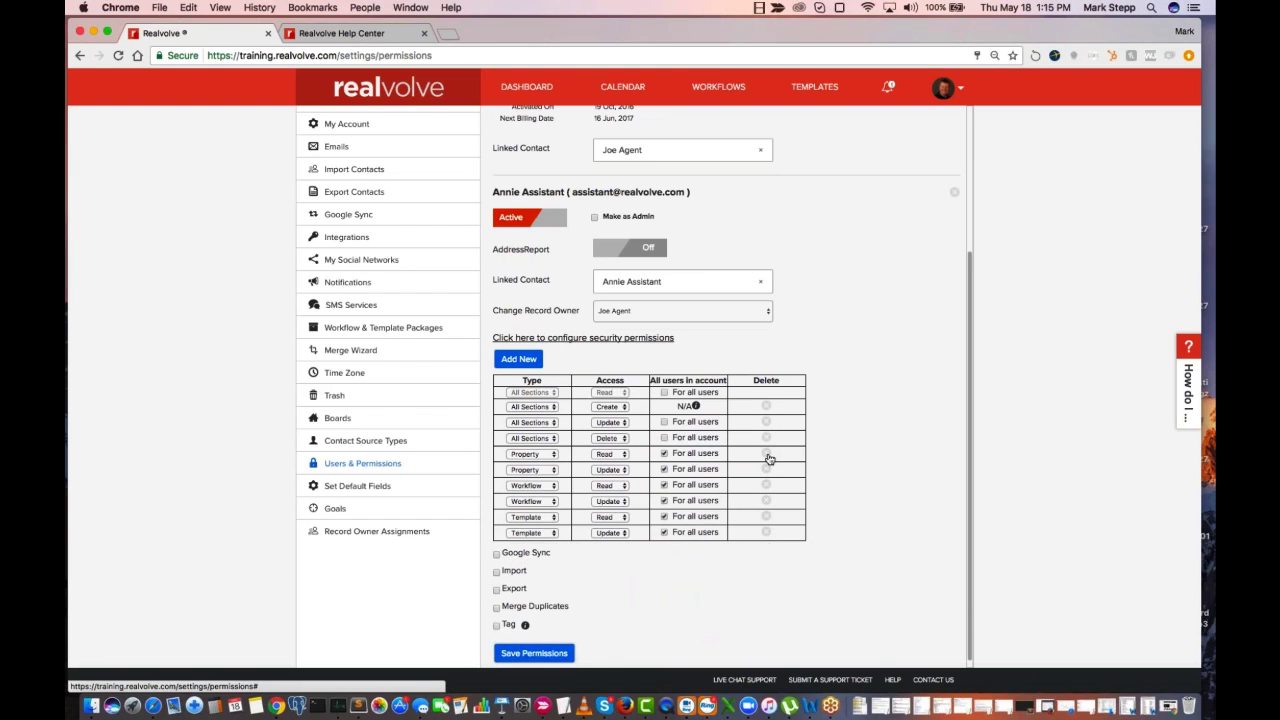
{"action": "left_click", "coordinate": [766, 454]}
{"action": "left_click", "coordinate": [767, 459]}
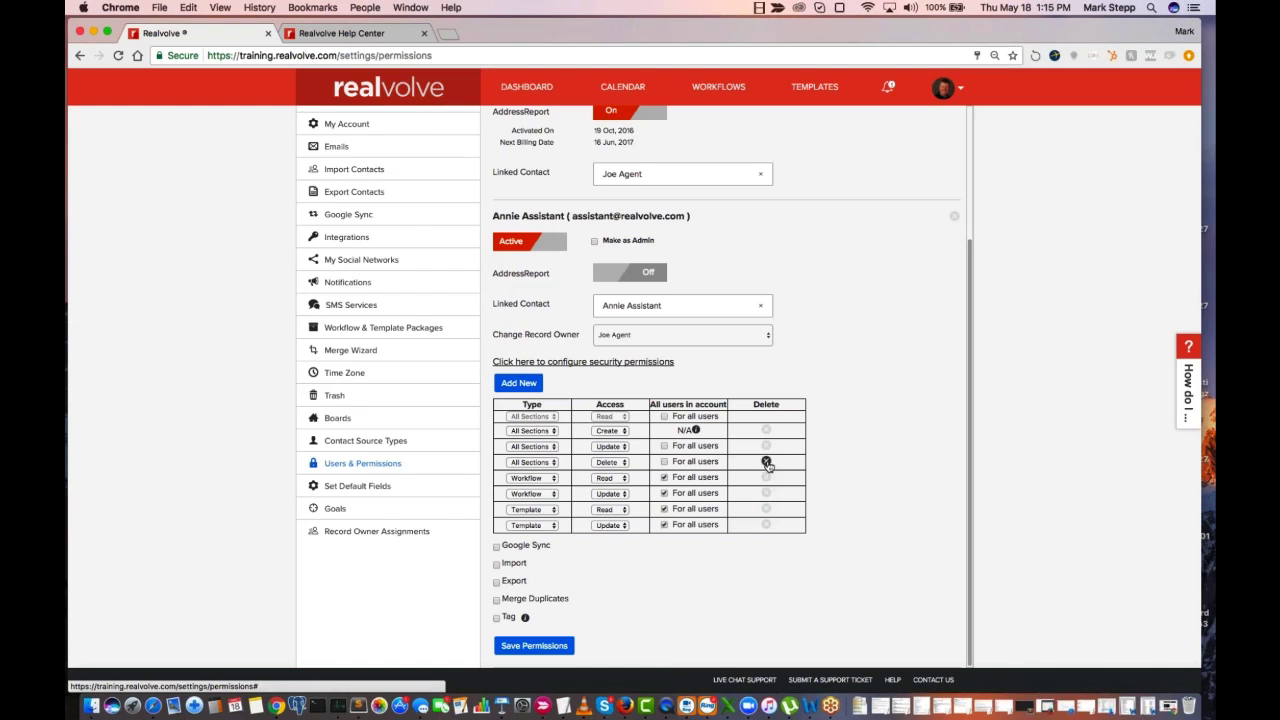
{"action": "left_click", "coordinate": [766, 478]}
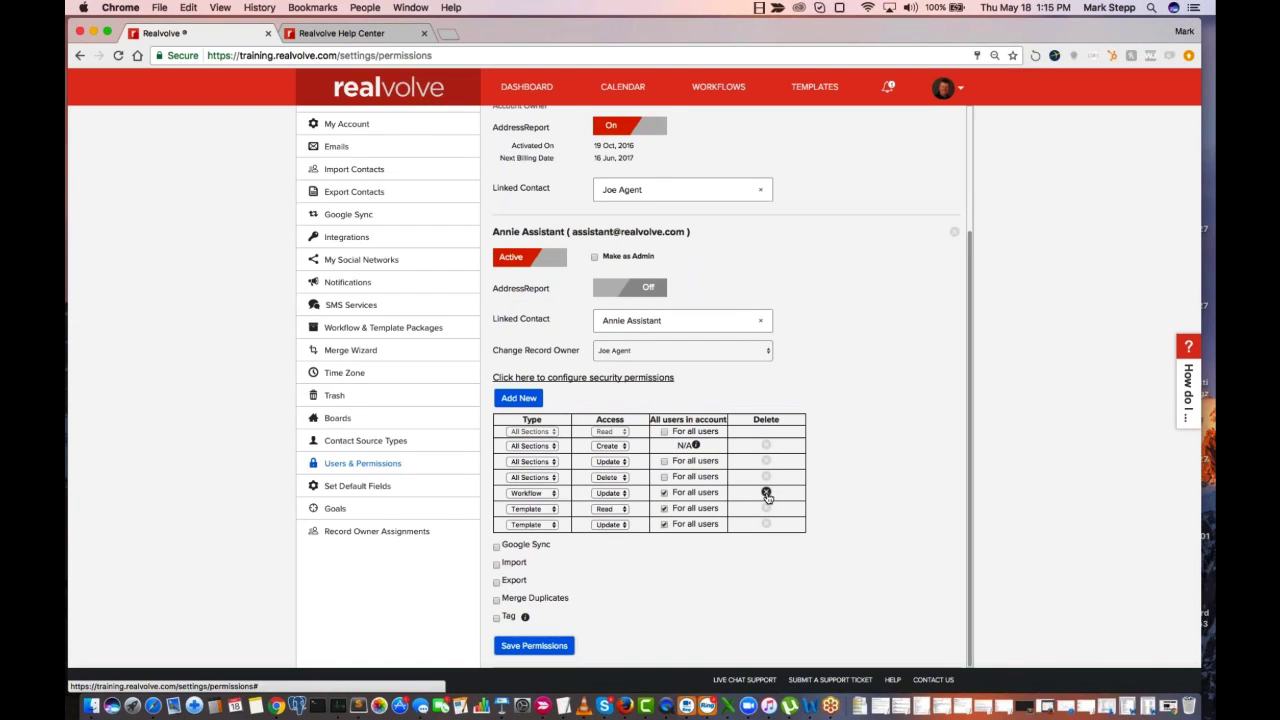
{"action": "left_click", "coordinate": [766, 495]}
{"action": "left_click", "coordinate": [766, 512]}
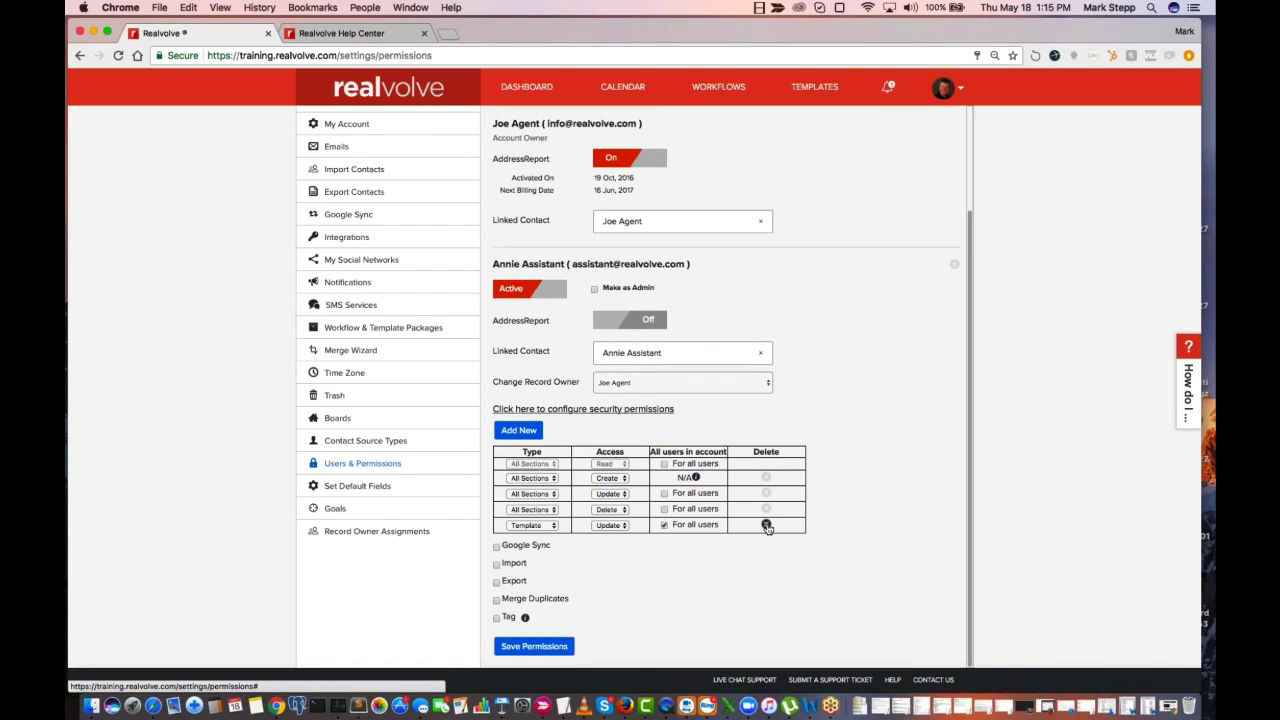
{"action": "left_click", "coordinate": [766, 525]}
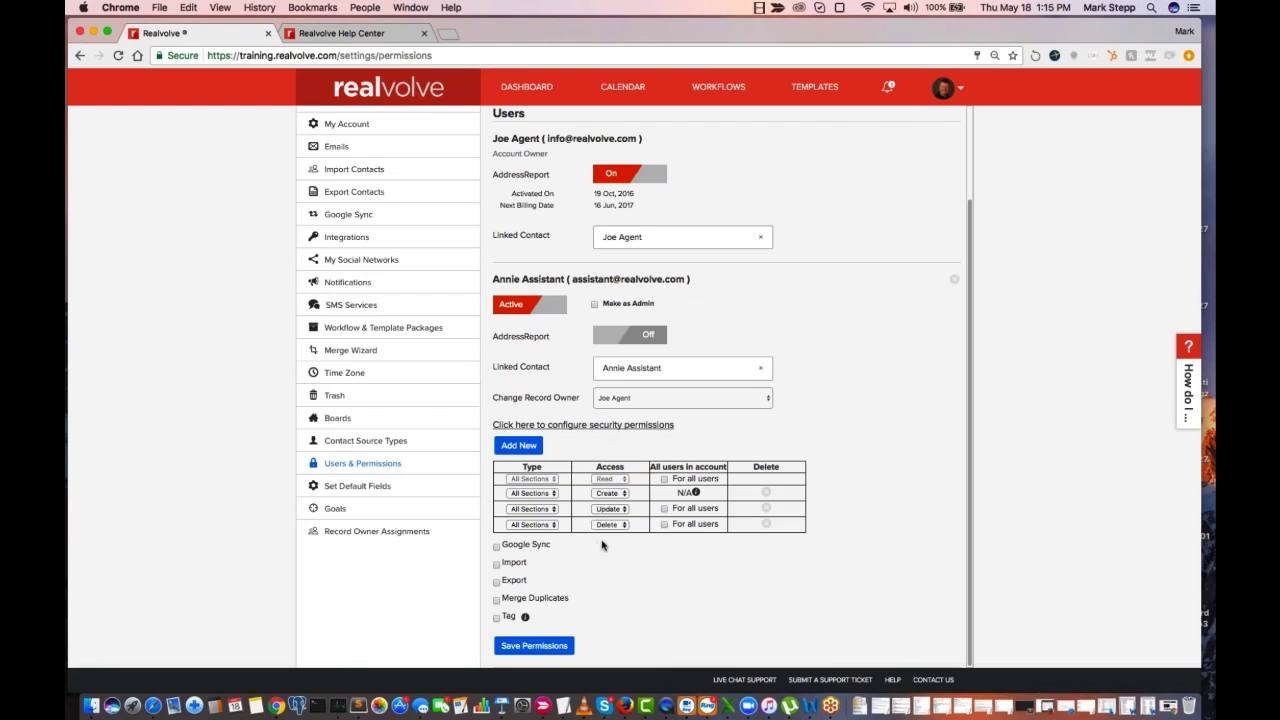
Add a permission rule for the assistant that grants Read access to Workflow for all users
{"action": "mouse_move", "coordinate": [600, 545]}
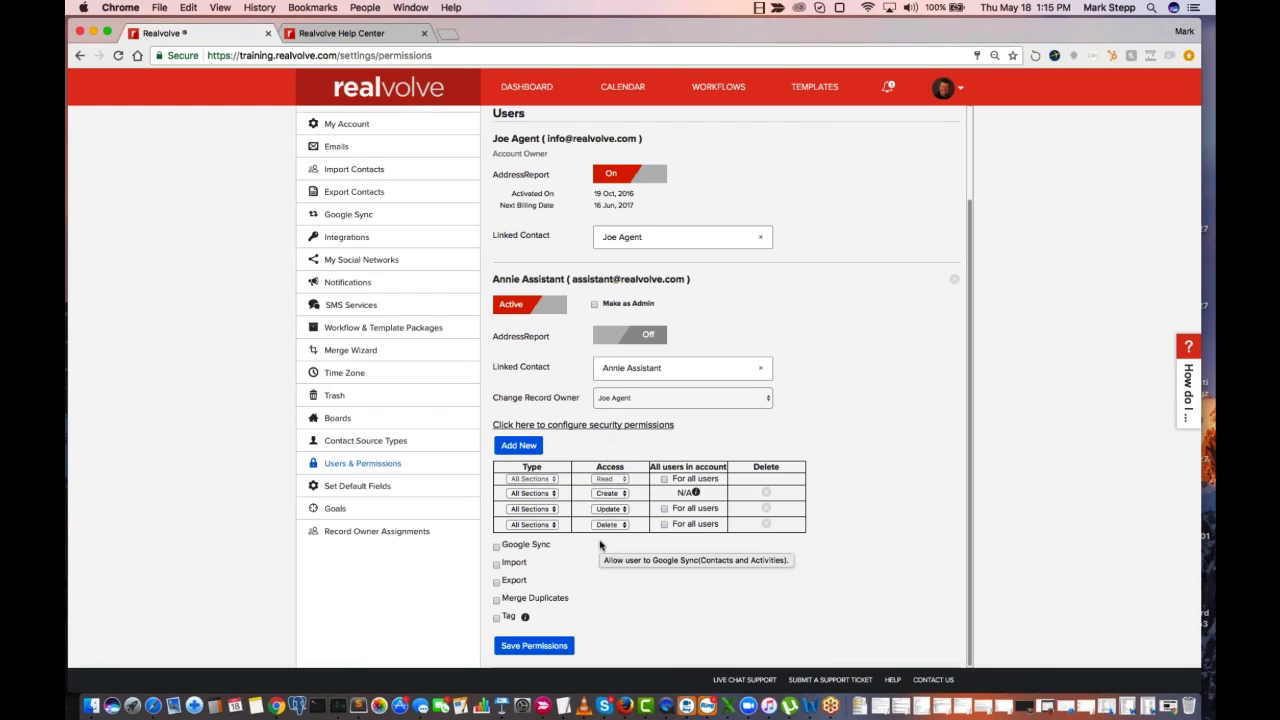
{"action": "left_click", "coordinate": [530, 450]}
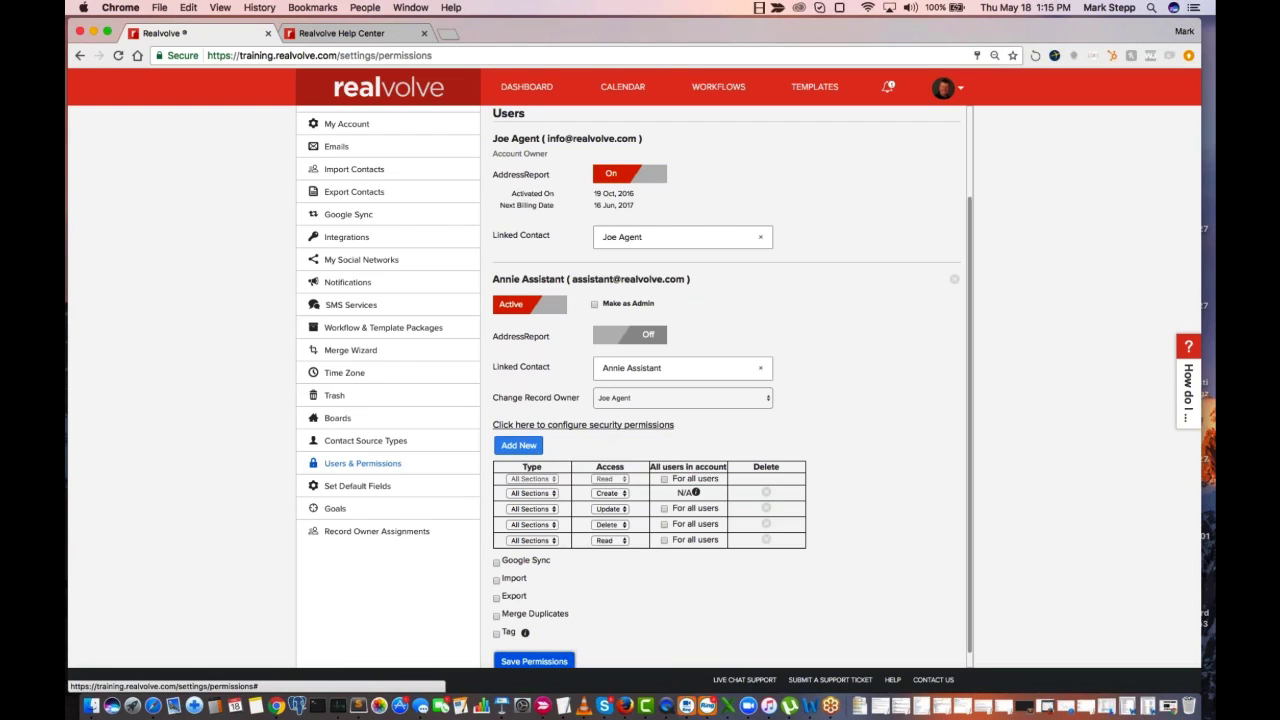
{"action": "left_click", "coordinate": [551, 543]}
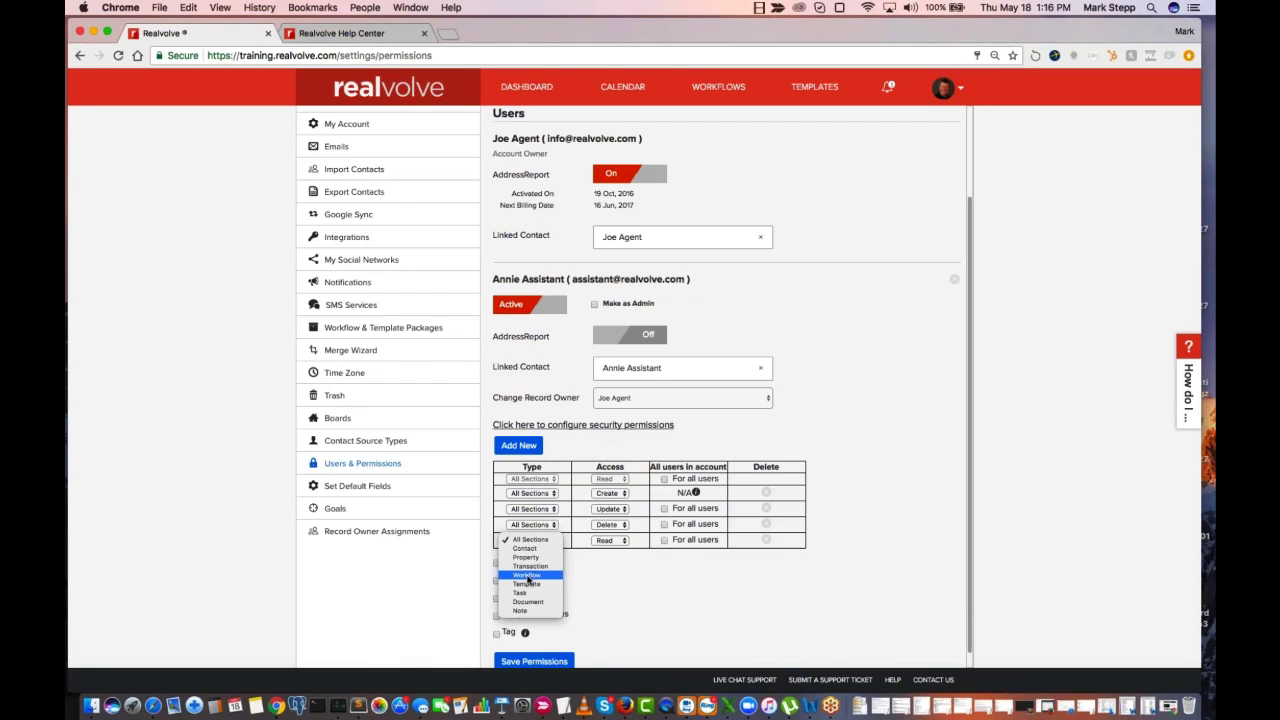
{"action": "left_click", "coordinate": [528, 576]}
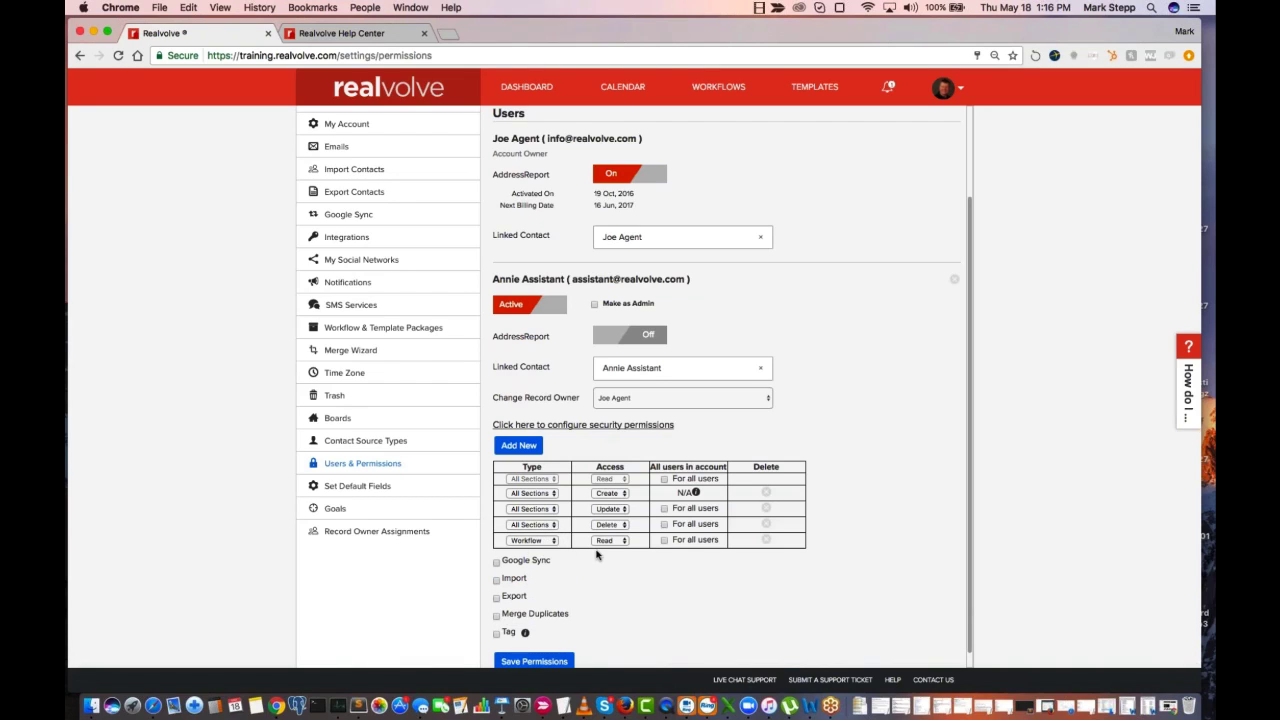
{"action": "left_click", "coordinate": [665, 541]}
Add a rule granting the assistant Update access to Workflow for all users, and save the permissions
{"action": "left_click", "coordinate": [520, 446]}
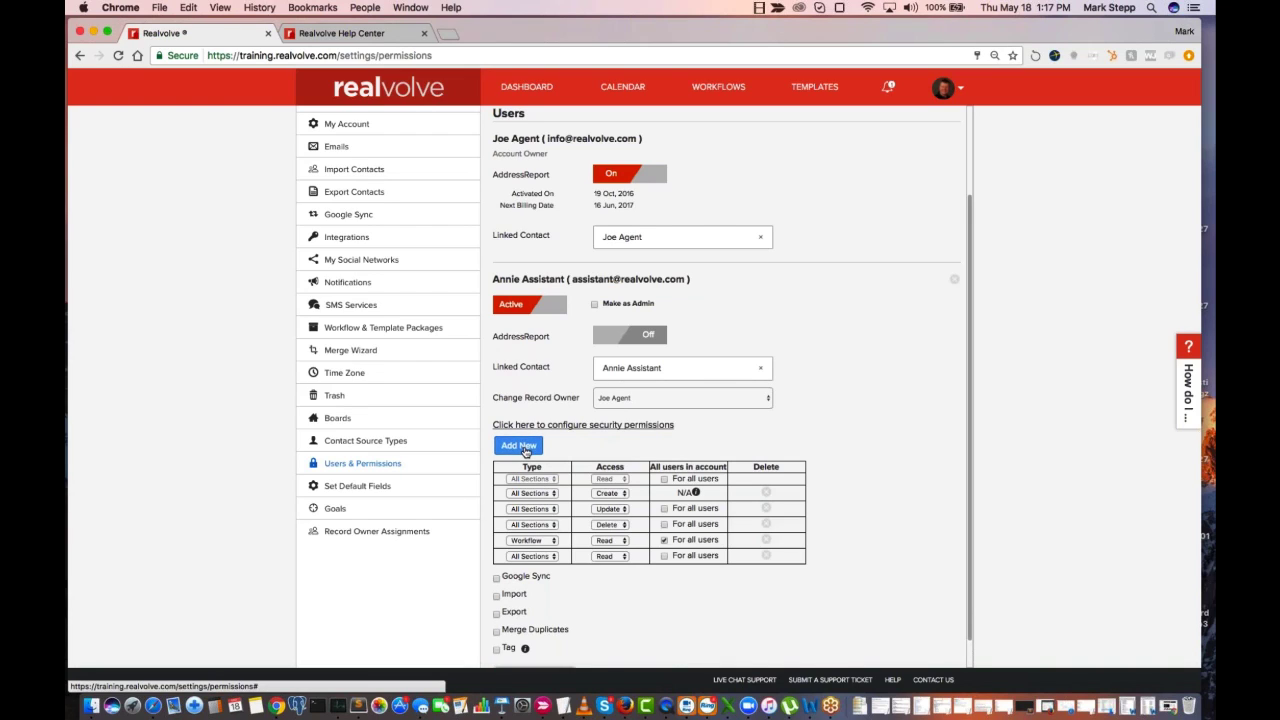
{"action": "left_click", "coordinate": [554, 558]}
{"action": "left_click", "coordinate": [546, 591]}
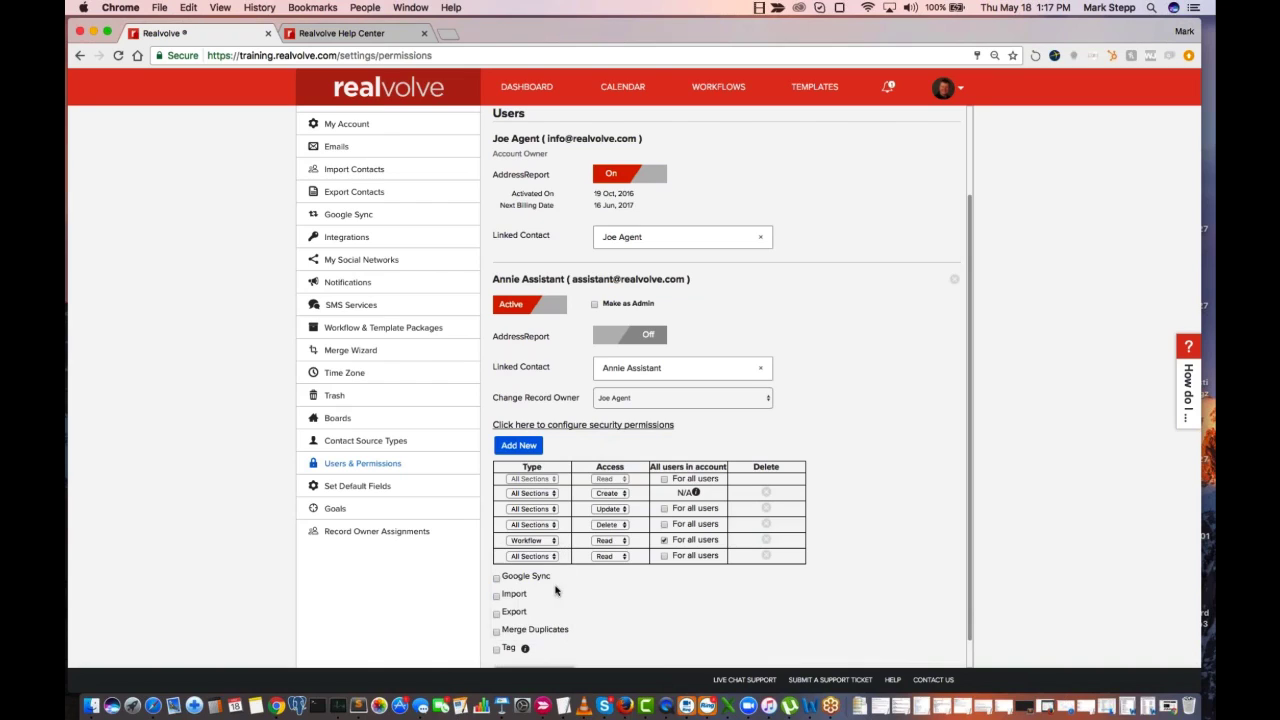
{"action": "left_click", "coordinate": [611, 558]}
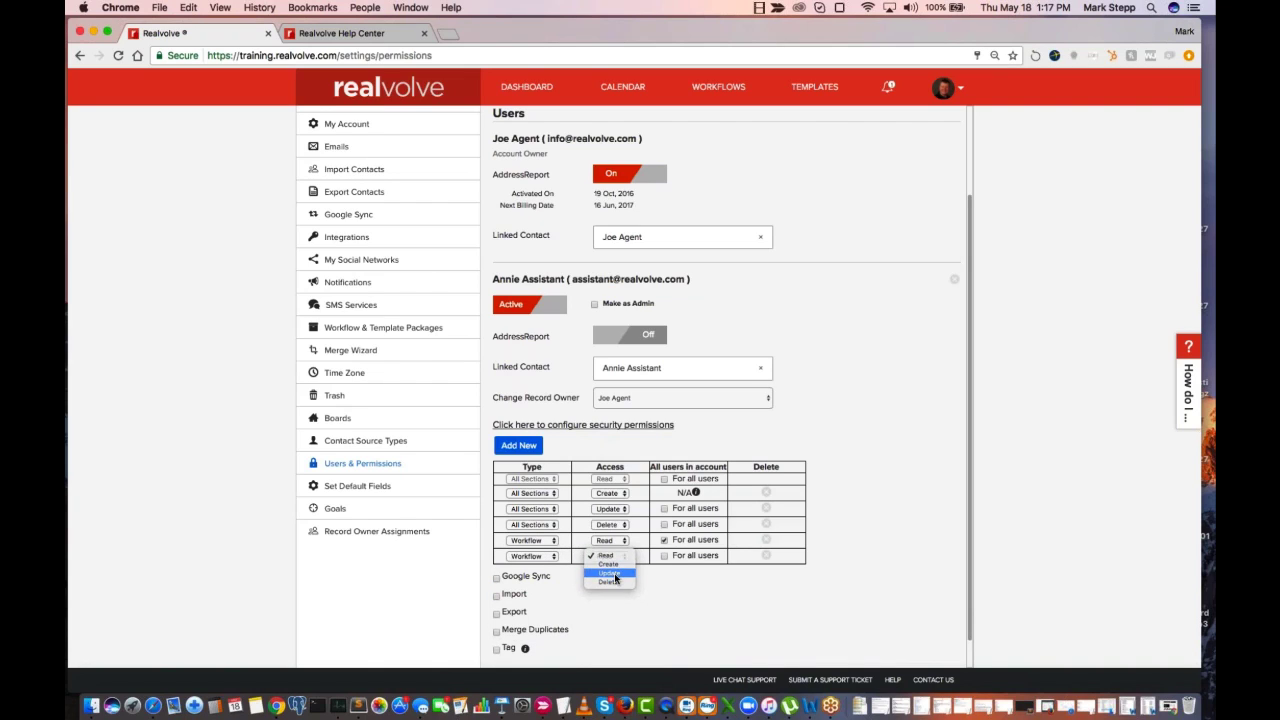
{"action": "left_click", "coordinate": [615, 578]}
{"action": "left_click", "coordinate": [664, 555]}
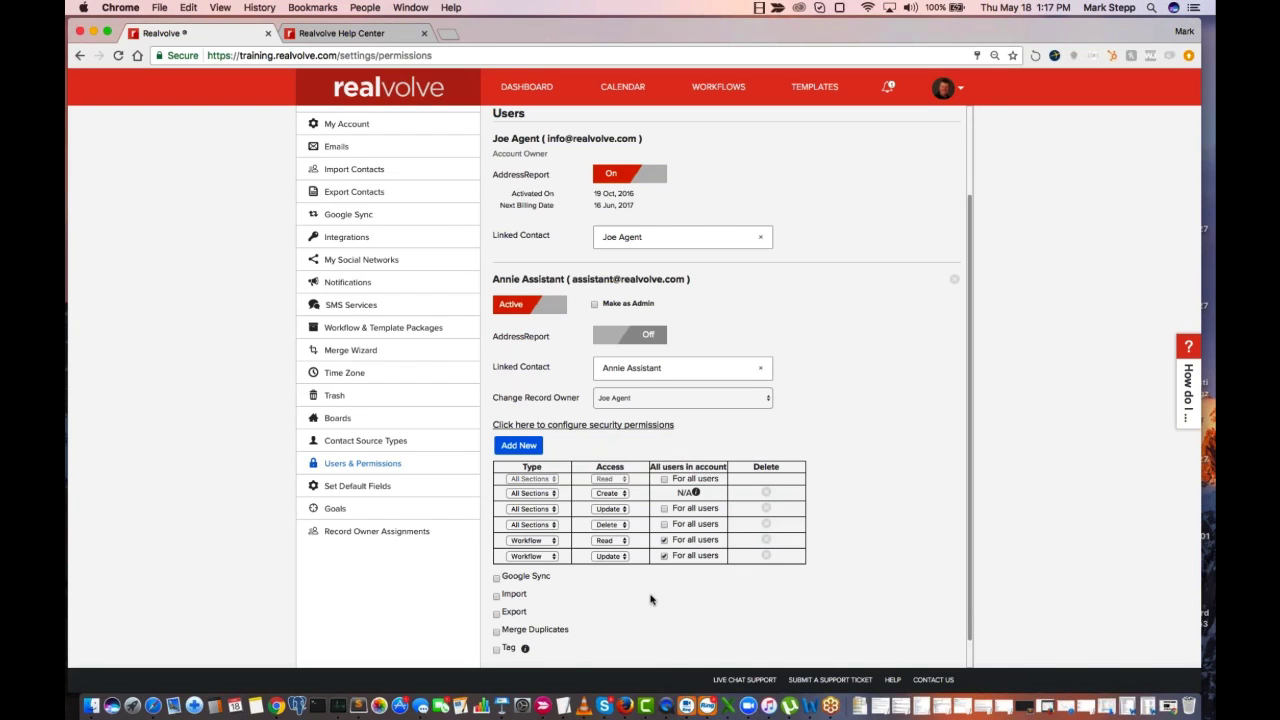
{"action": "scroll", "coordinate": [642, 595], "scroll_direction": "down", "scroll_amount": 2}
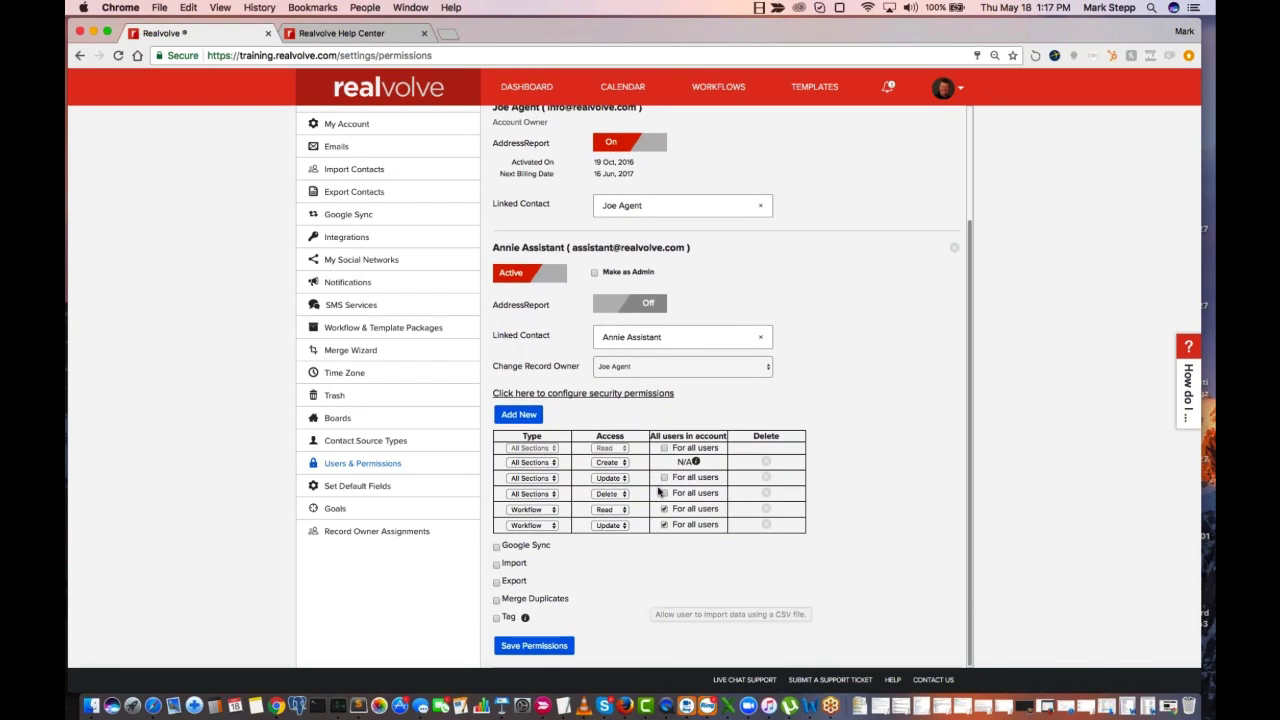
{"action": "left_click", "coordinate": [540, 650]}
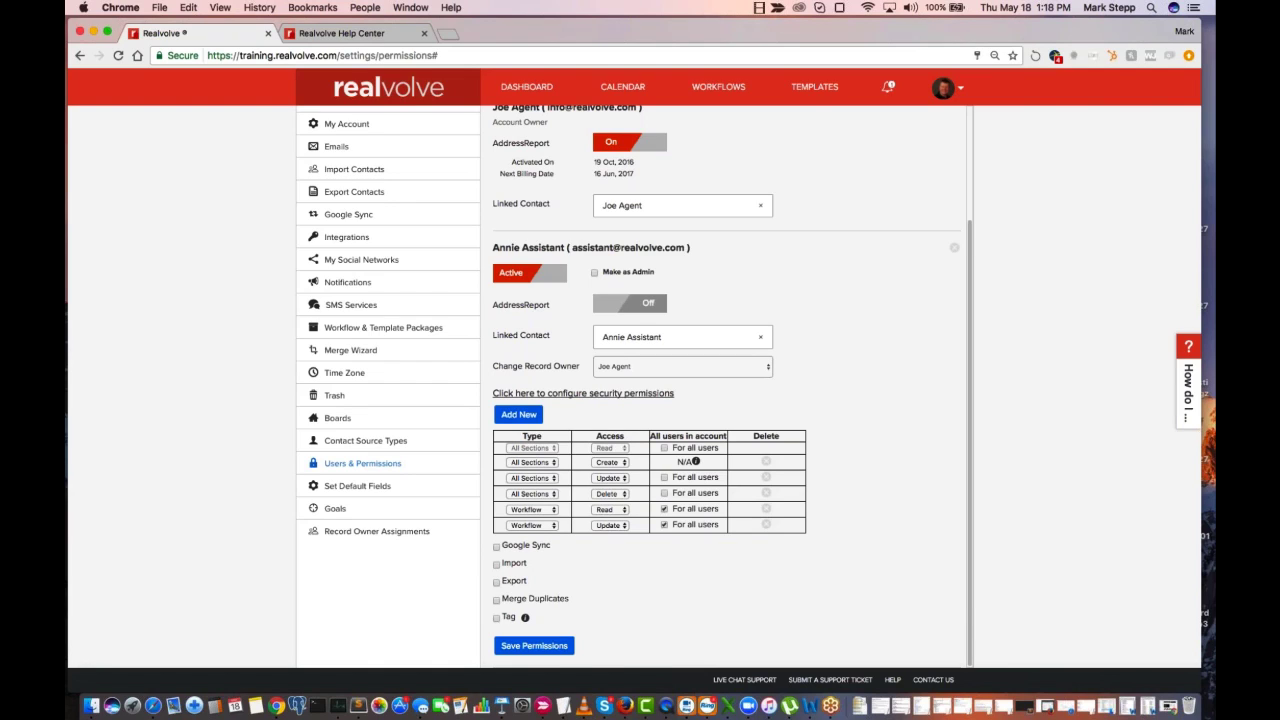
Open the A New Closing workflow and examine its activities and who each one is assigned to
{"action": "scroll", "coordinate": [840, 263], "scroll_direction": "up", "scroll_amount": 3}
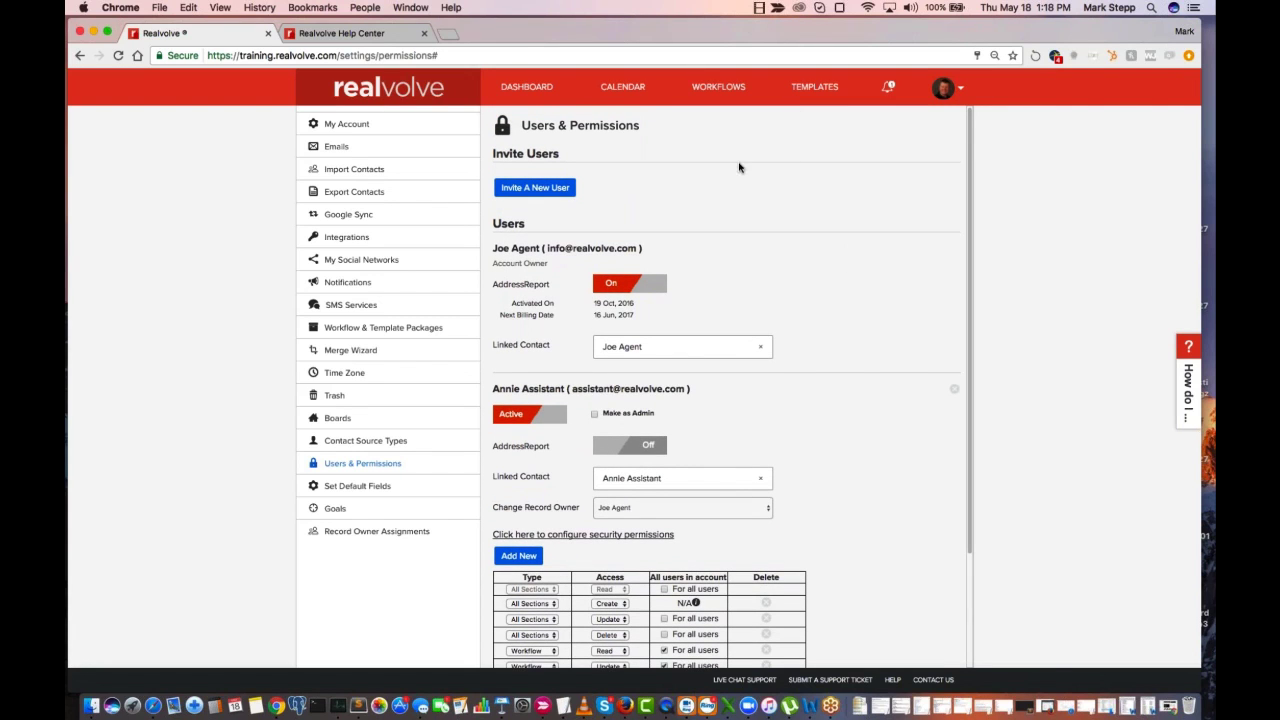
{"action": "left_click", "coordinate": [726, 90]}
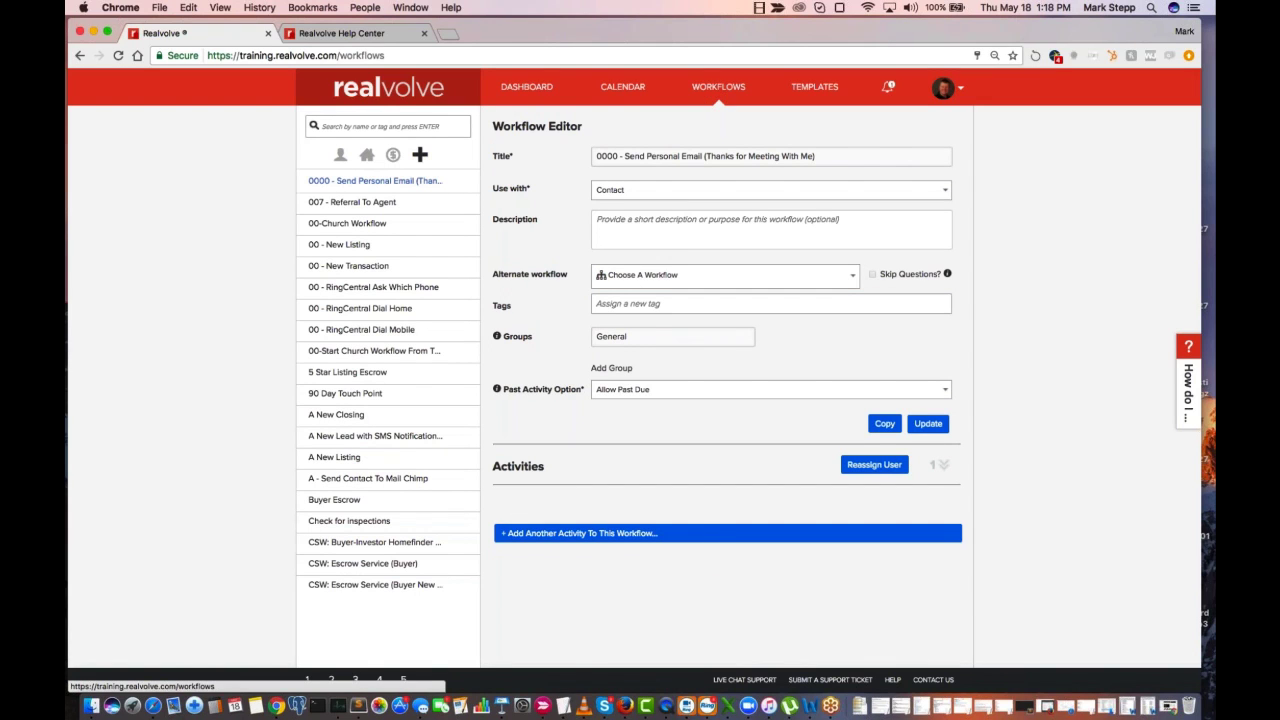
{"action": "left_click", "coordinate": [344, 422]}
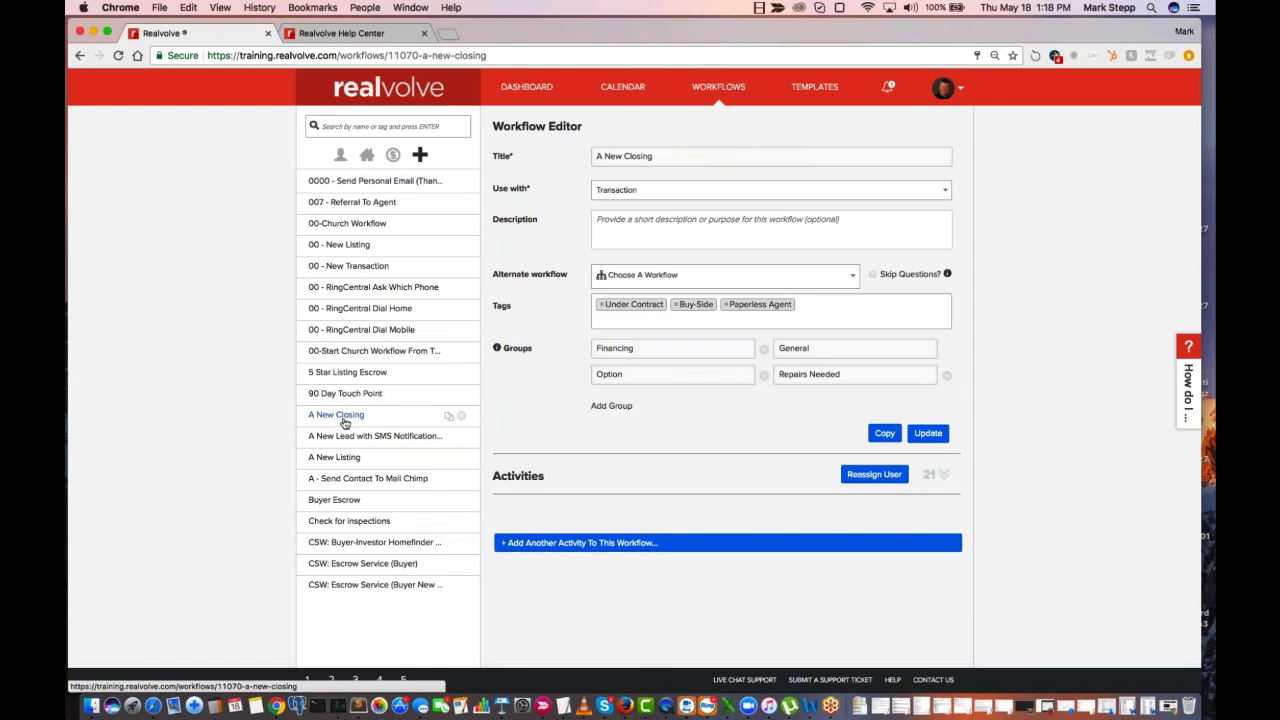
{"action": "left_click", "coordinate": [944, 476]}
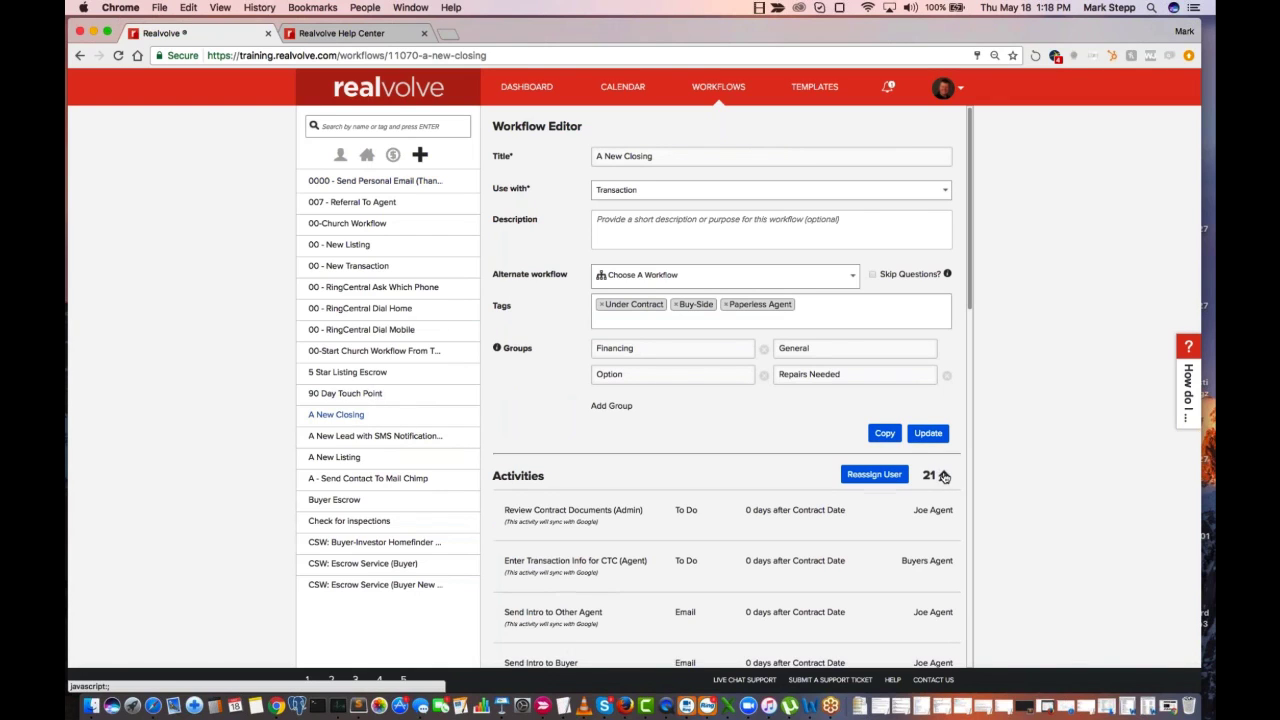
{"action": "scroll", "coordinate": [838, 556], "scroll_direction": "down", "scroll_amount": 1}
{"action": "scroll", "coordinate": [838, 556], "scroll_direction": "down", "scroll_amount": 5}
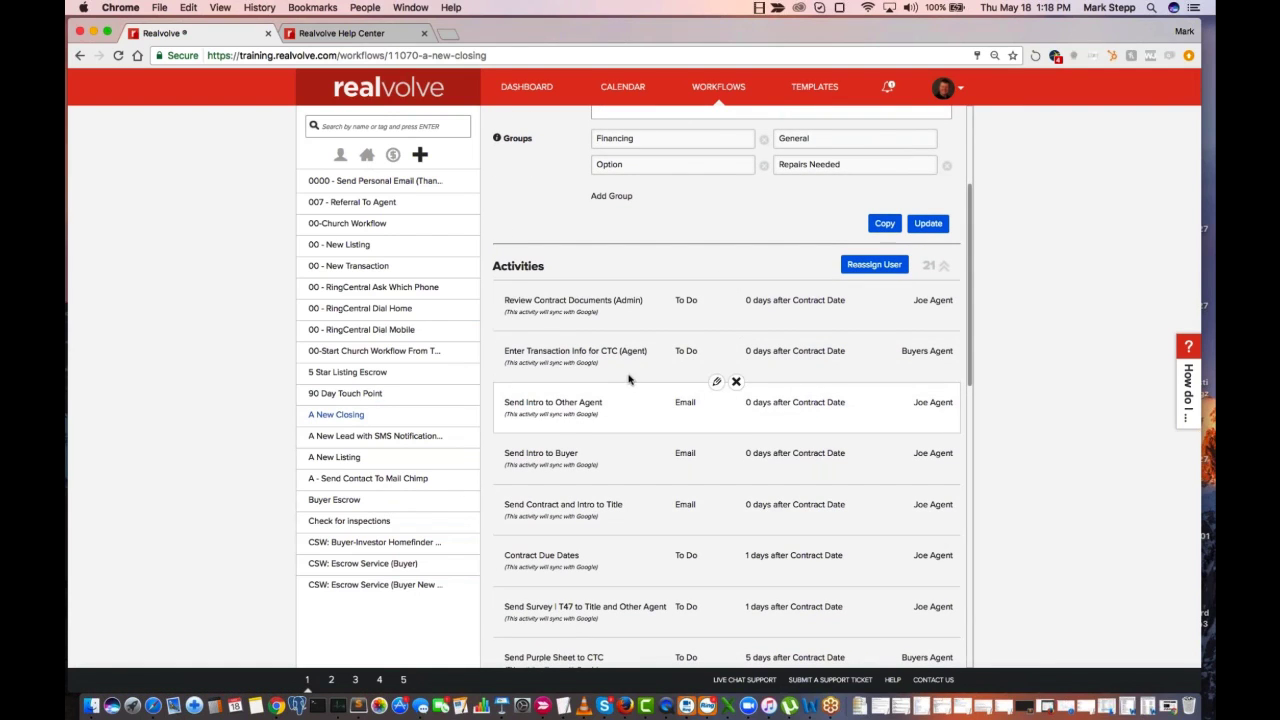
Open the 5 Star Listing Escrow workflow and review its activities and their assigned roles
{"action": "left_click", "coordinate": [350, 372]}
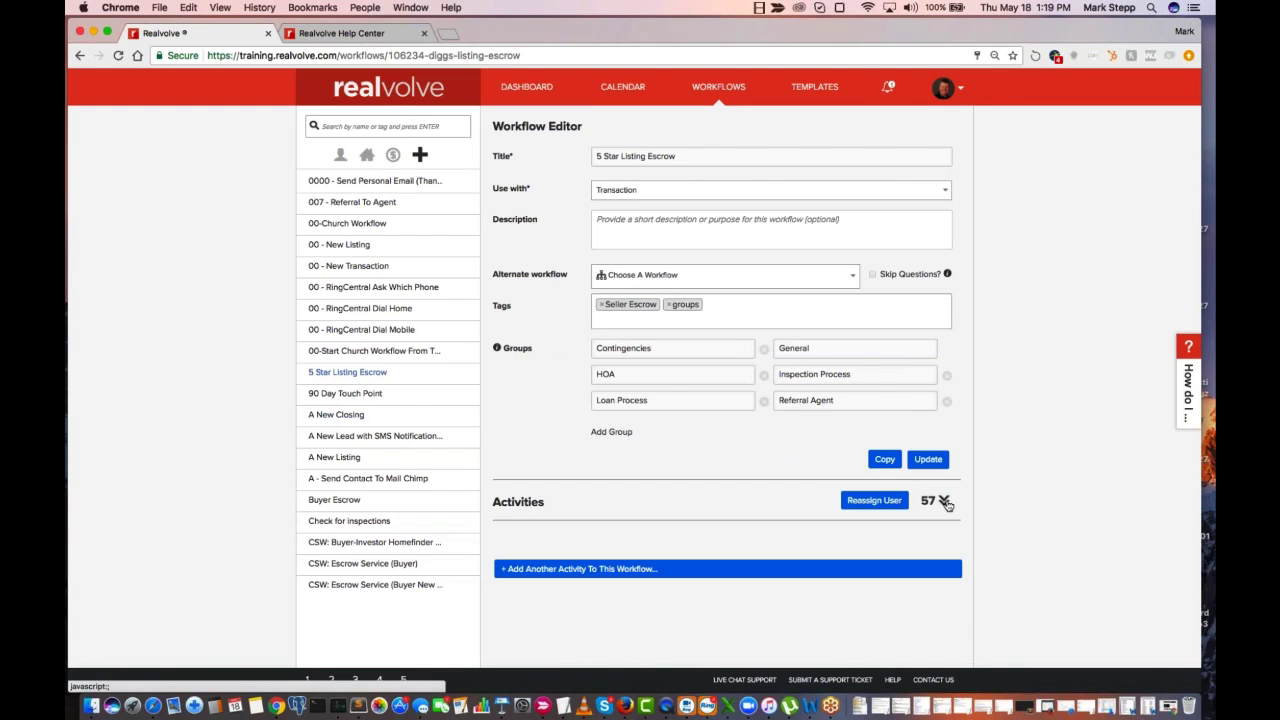
{"action": "scroll", "coordinate": [780, 584], "scroll_direction": "down", "scroll_amount": 1}
{"action": "scroll", "coordinate": [780, 584], "scroll_direction": "down", "scroll_amount": 5}
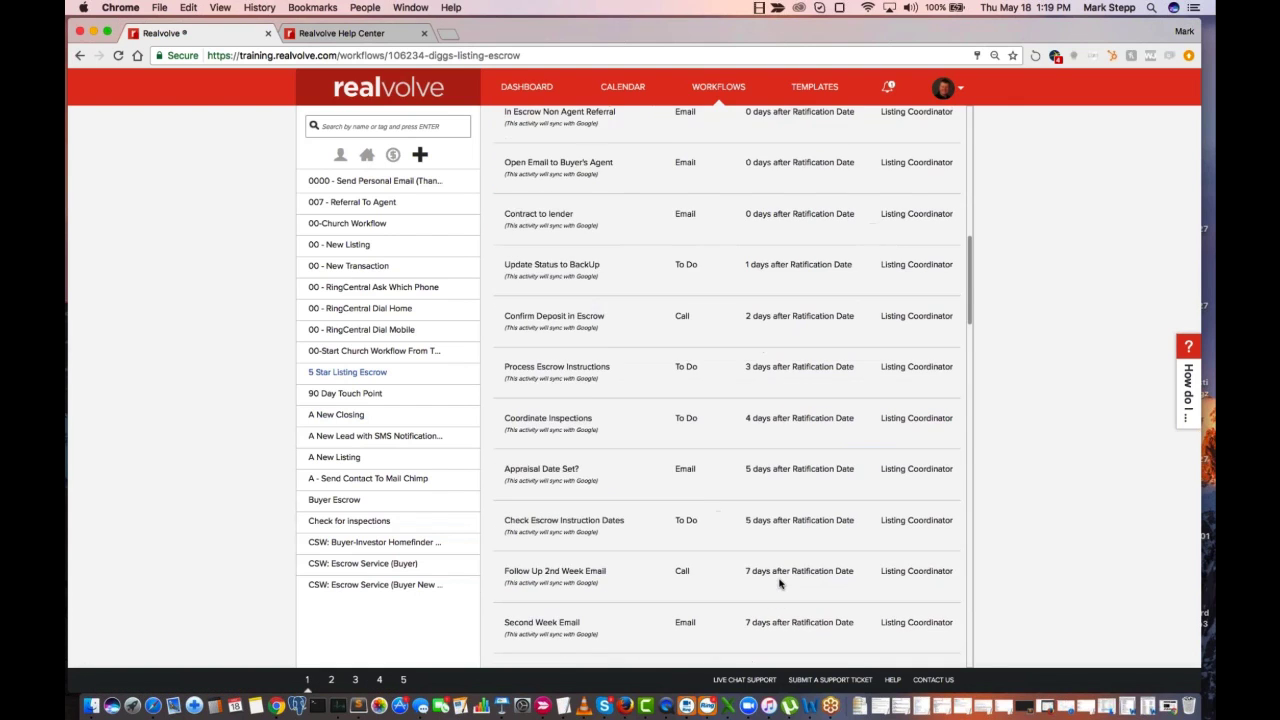
{"action": "scroll", "coordinate": [770, 578], "scroll_direction": "up", "scroll_amount": 6}
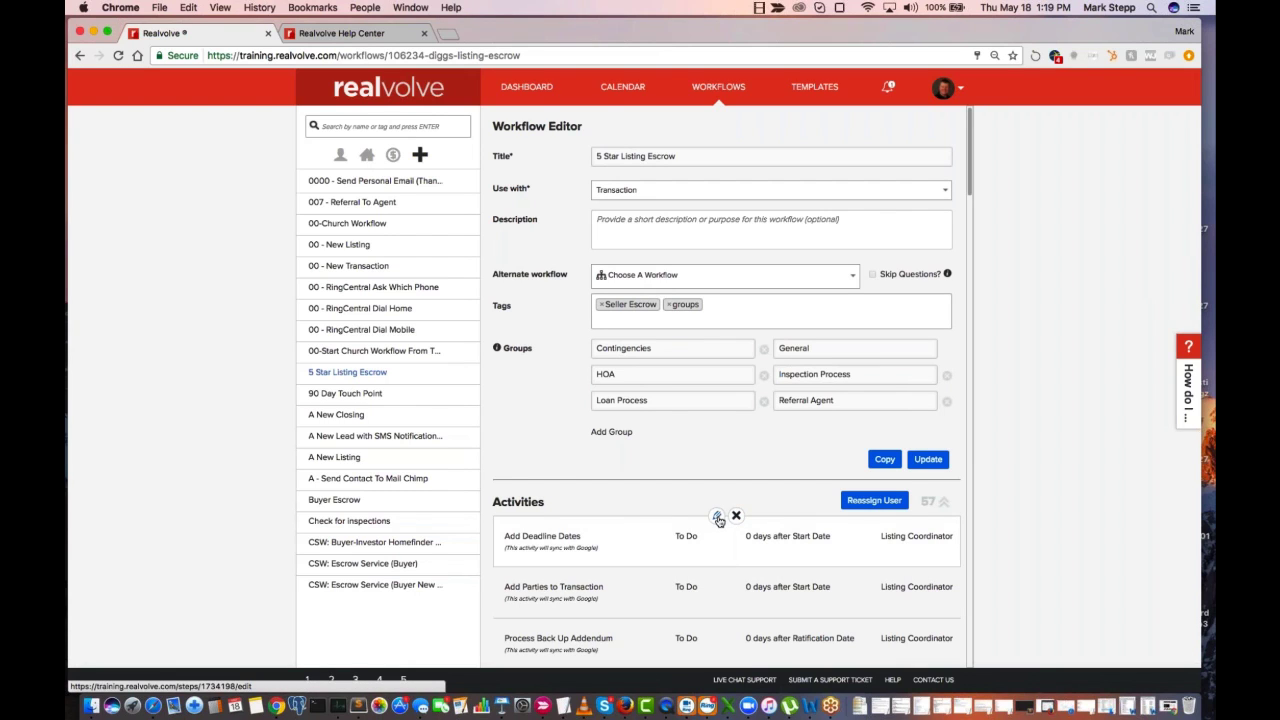
Update the workflow's Add Deadline Dates activity with Google sync turned off, and reopen it for editing
{"action": "left_click", "coordinate": [717, 517]}
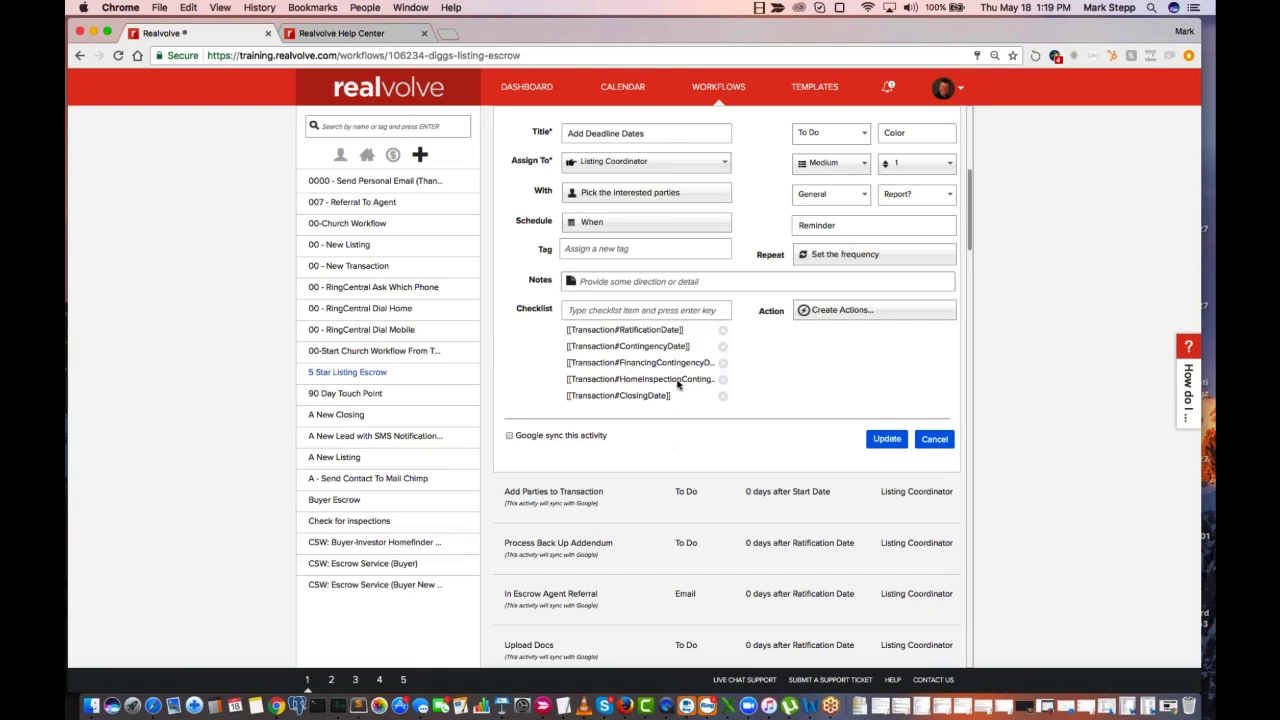
{"action": "scroll", "coordinate": [689, 363], "scroll_direction": "up", "scroll_amount": 2}
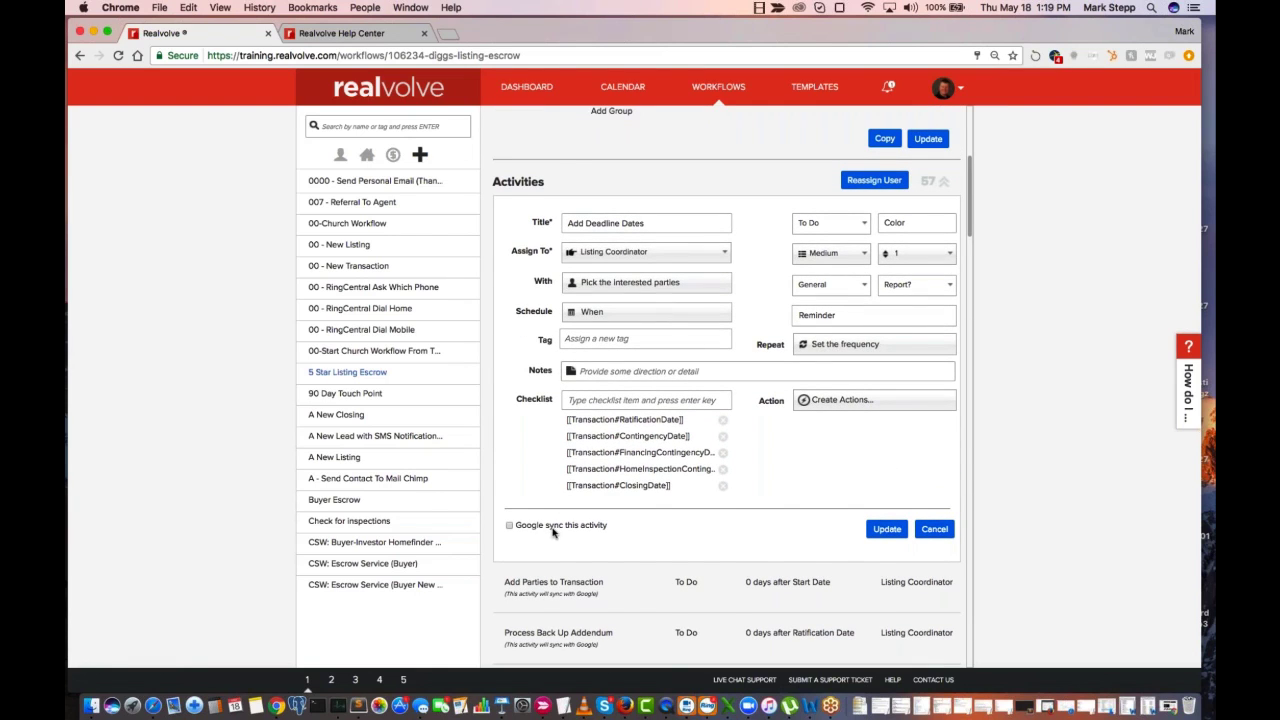
{"action": "left_click", "coordinate": [882, 531]}
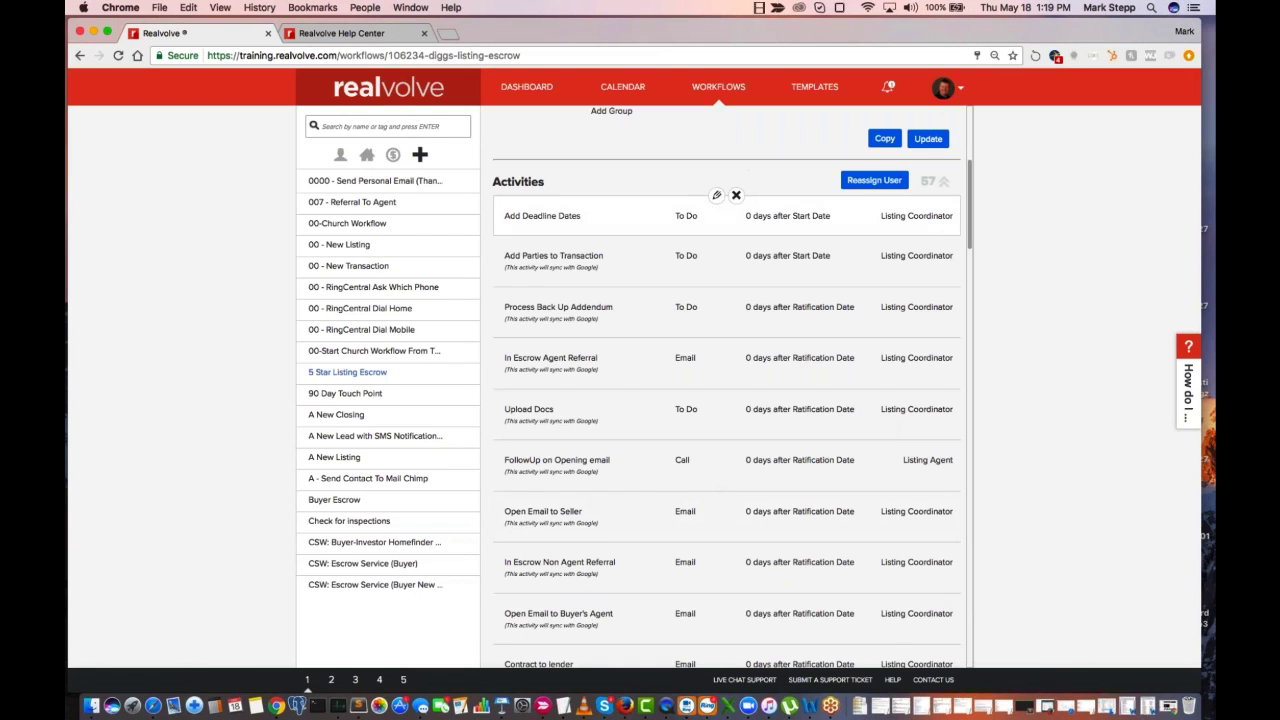
{"action": "left_click", "coordinate": [716, 198]}
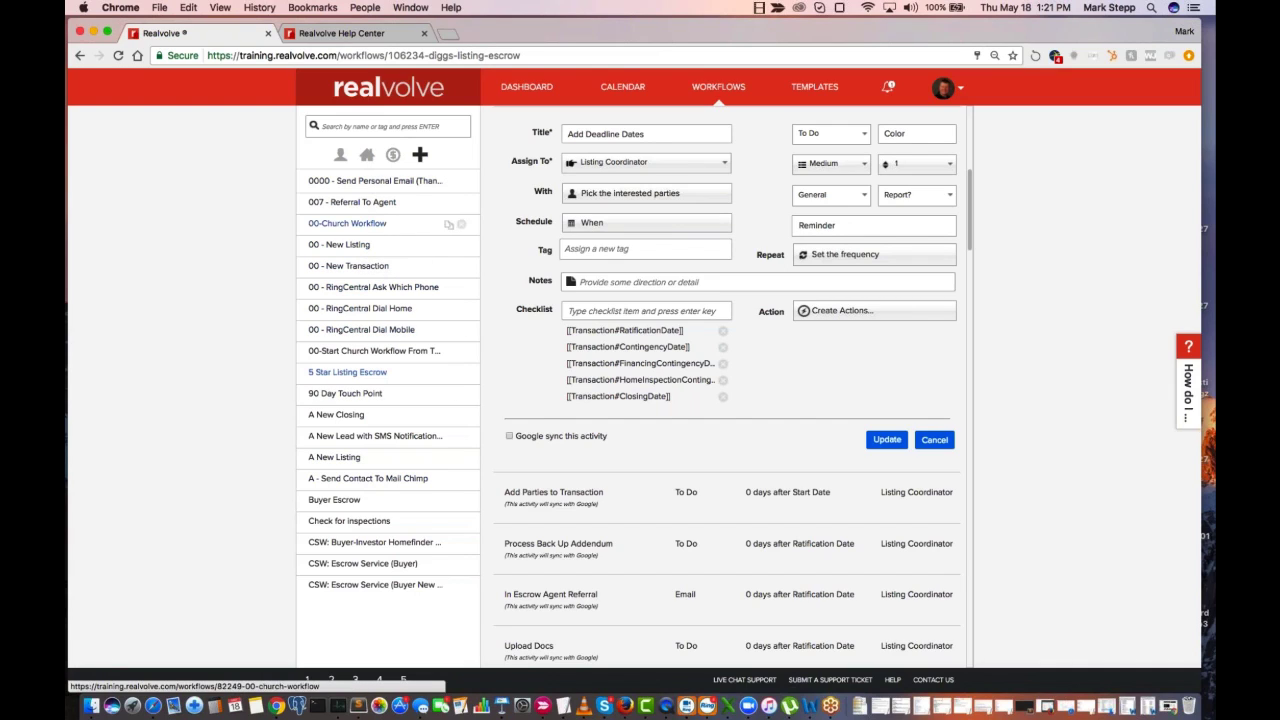
Search the workflows for "lead", open A New Lead with SMS Notification to Record Owner, and expand its activities
{"action": "left_click", "coordinate": [385, 126]}
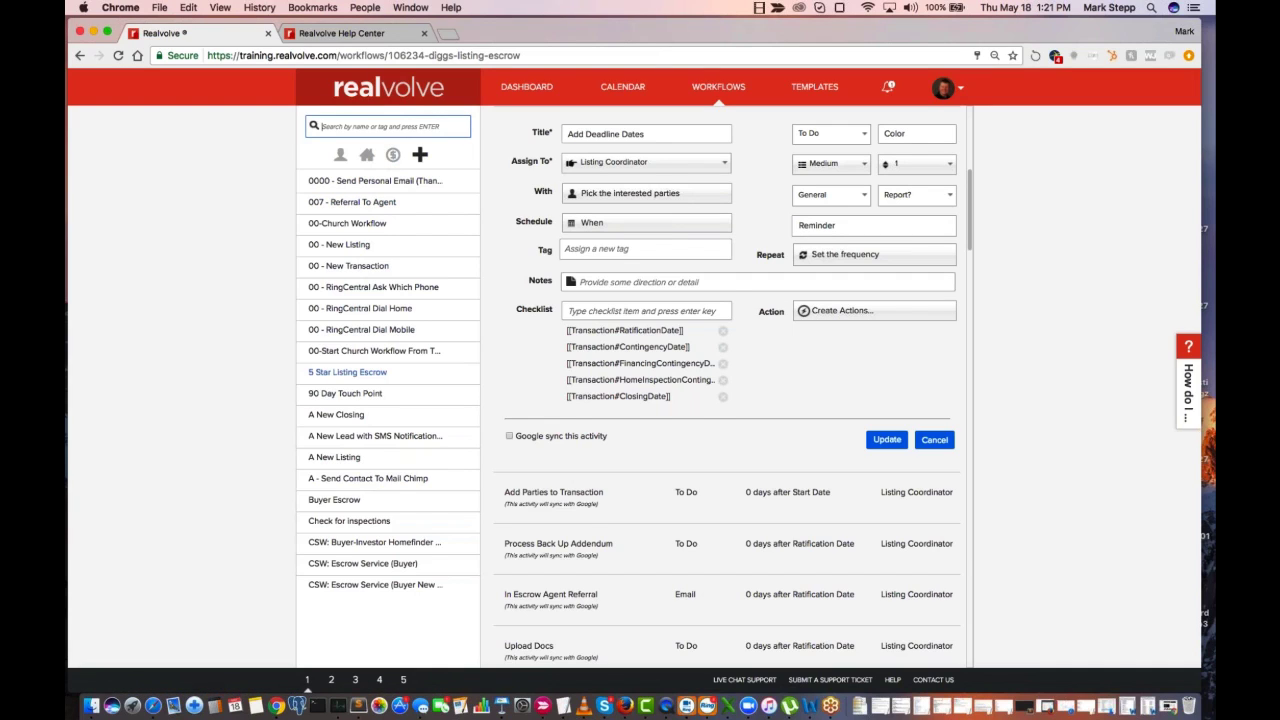
{"action": "type", "text": "lead"}
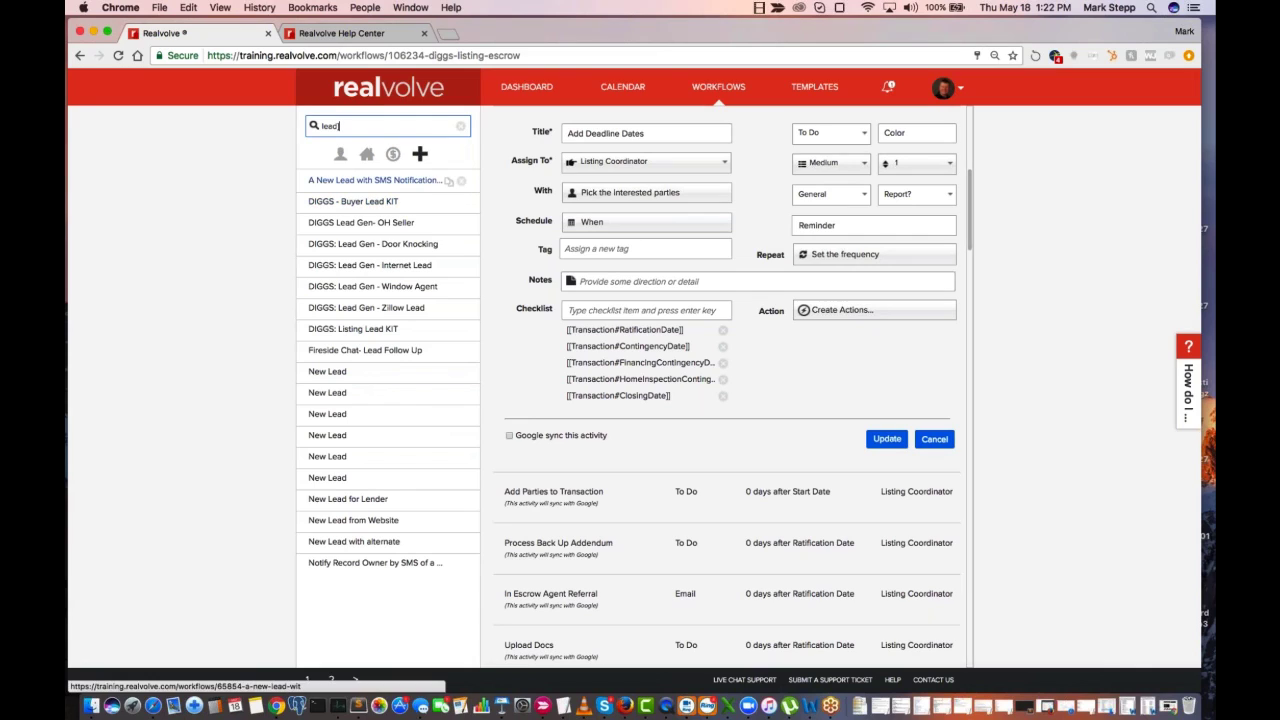
{"action": "left_click", "coordinate": [370, 189]}
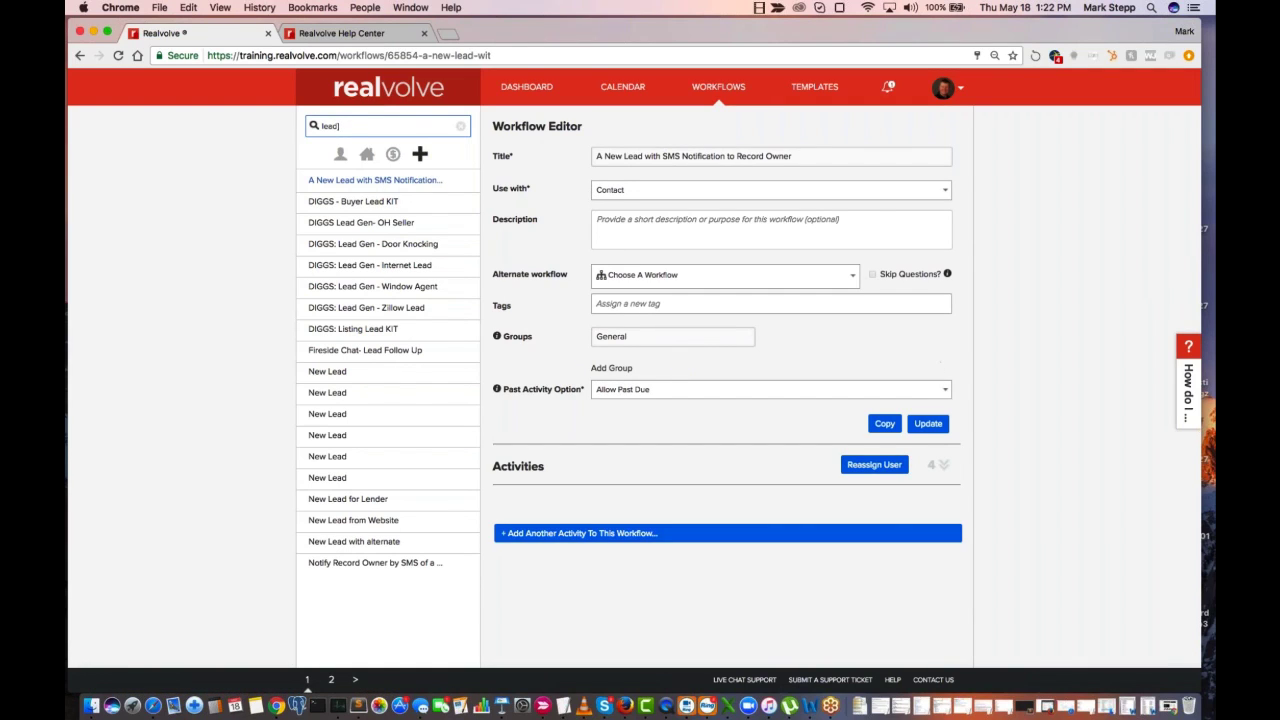
{"action": "left_click", "coordinate": [944, 467]}
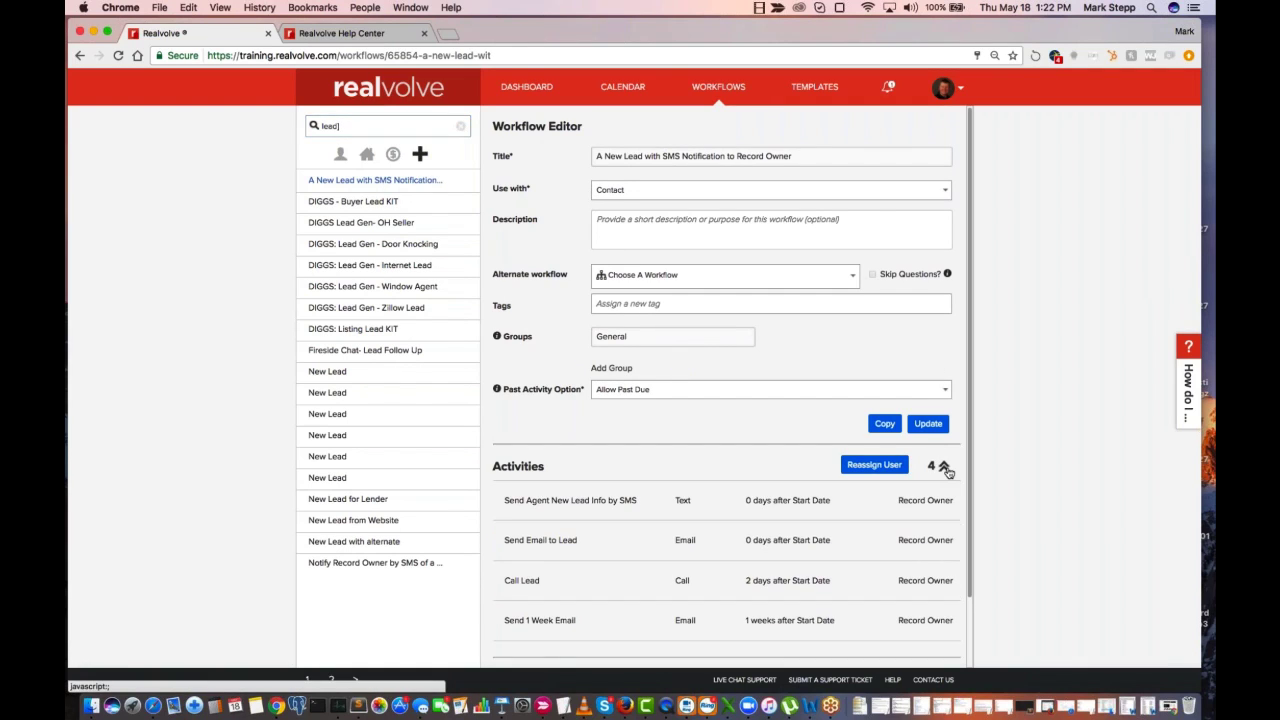
{"action": "mouse_move", "coordinate": [971, 471]}
{"action": "left_mouse_down"}
{"action": "mouse_move", "coordinate": [971, 501]}
{"action": "mouse_move", "coordinate": [971, 458]}
{"action": "left_mouse_up"}
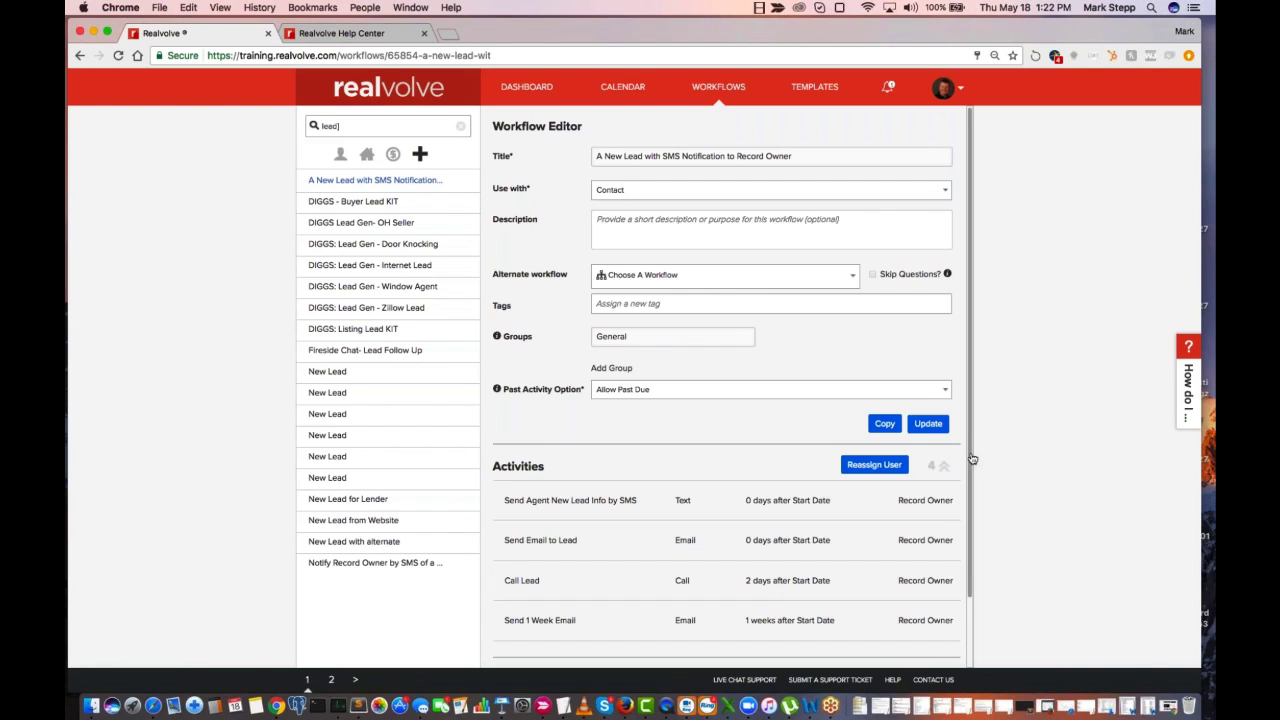
Open the Send Agent New Lead Info by SMS activity and examine its title and Assign To role options, keeping Record Owner
{"action": "mouse_move", "coordinate": [650, 503]}
{"action": "mouse_move", "coordinate": [609, 508]}
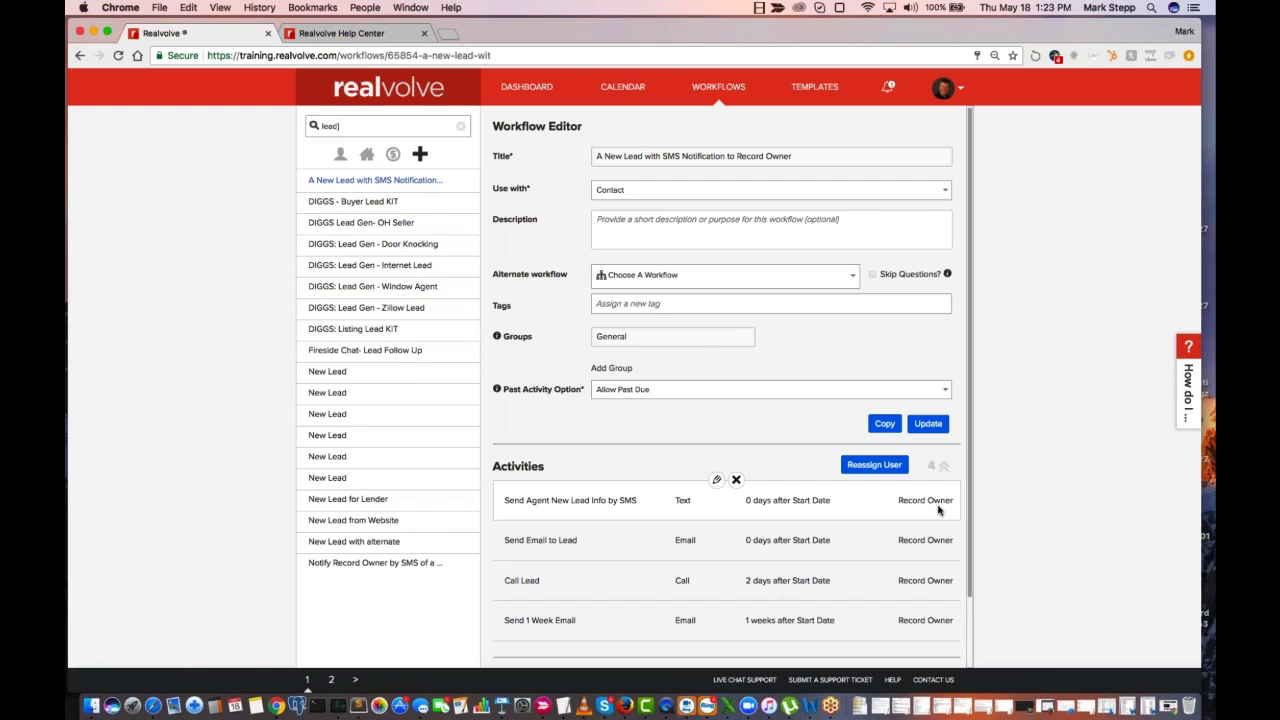
{"action": "left_click", "coordinate": [718, 486]}
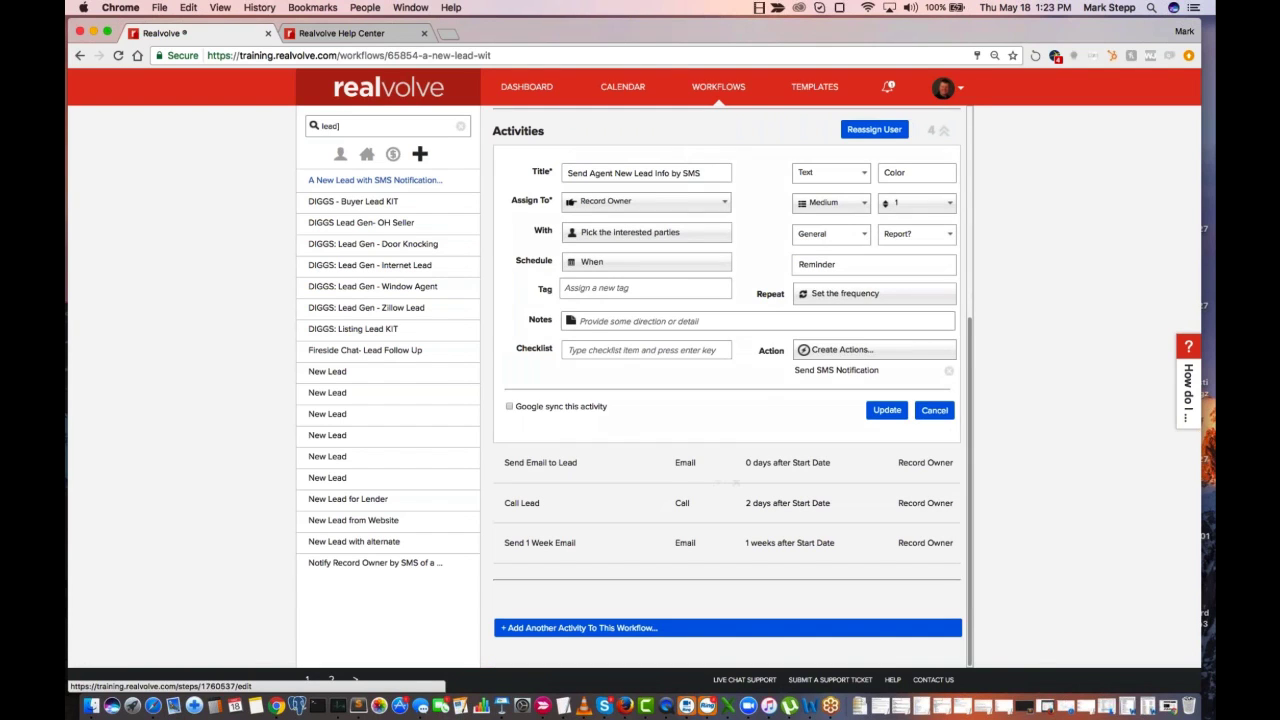
{"action": "left_click", "coordinate": [575, 174]}
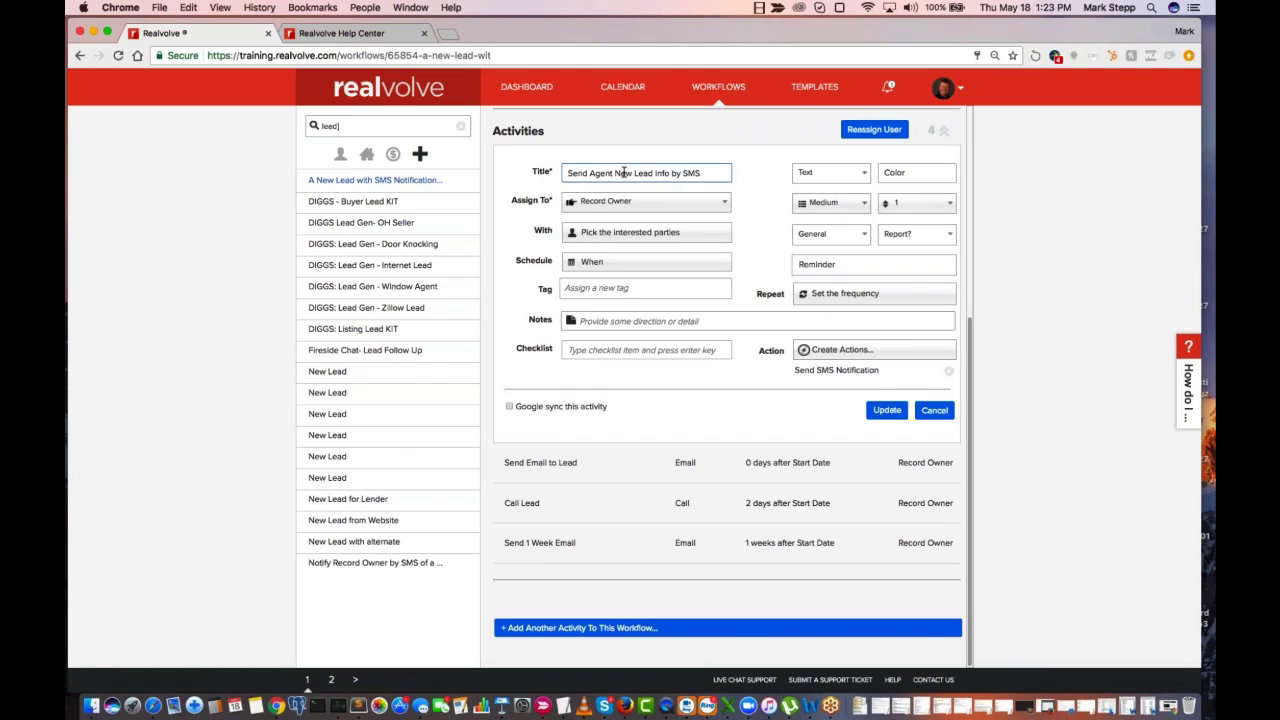
{"action": "double_click", "coordinate": [596, 174]}
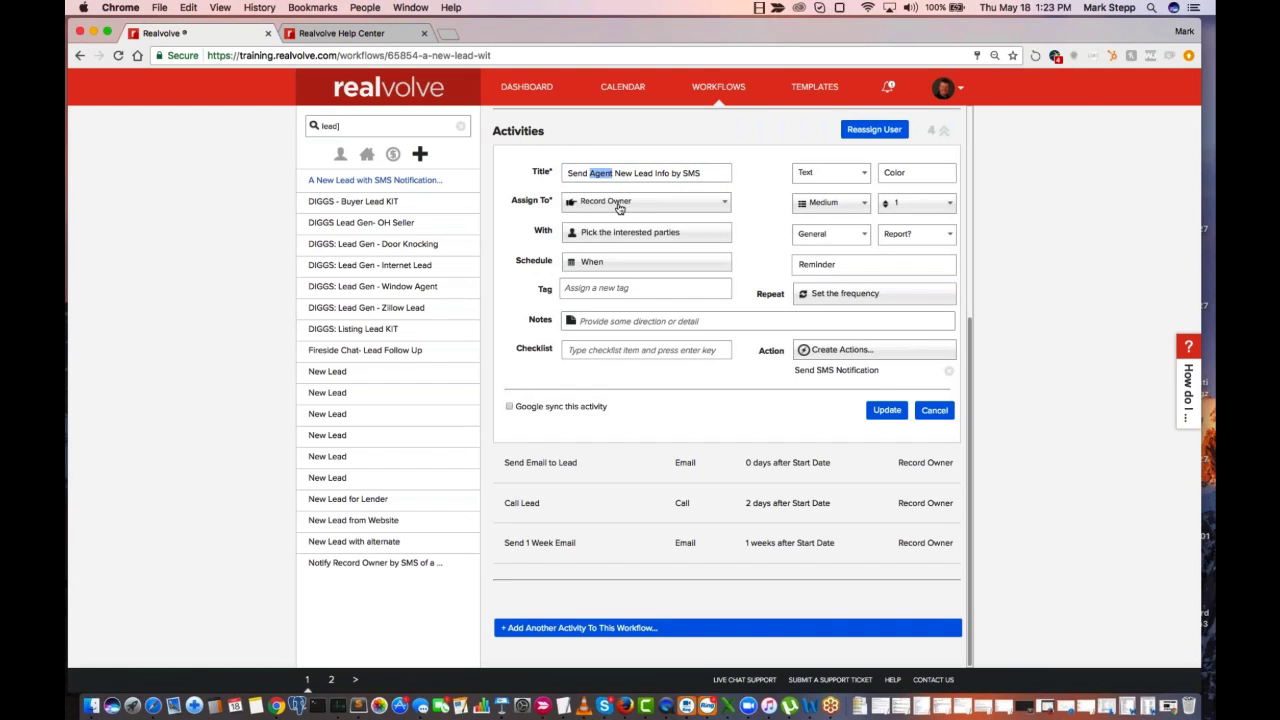
{"action": "double_click", "coordinate": [610, 173]}
{"action": "left_click", "coordinate": [584, 205]}
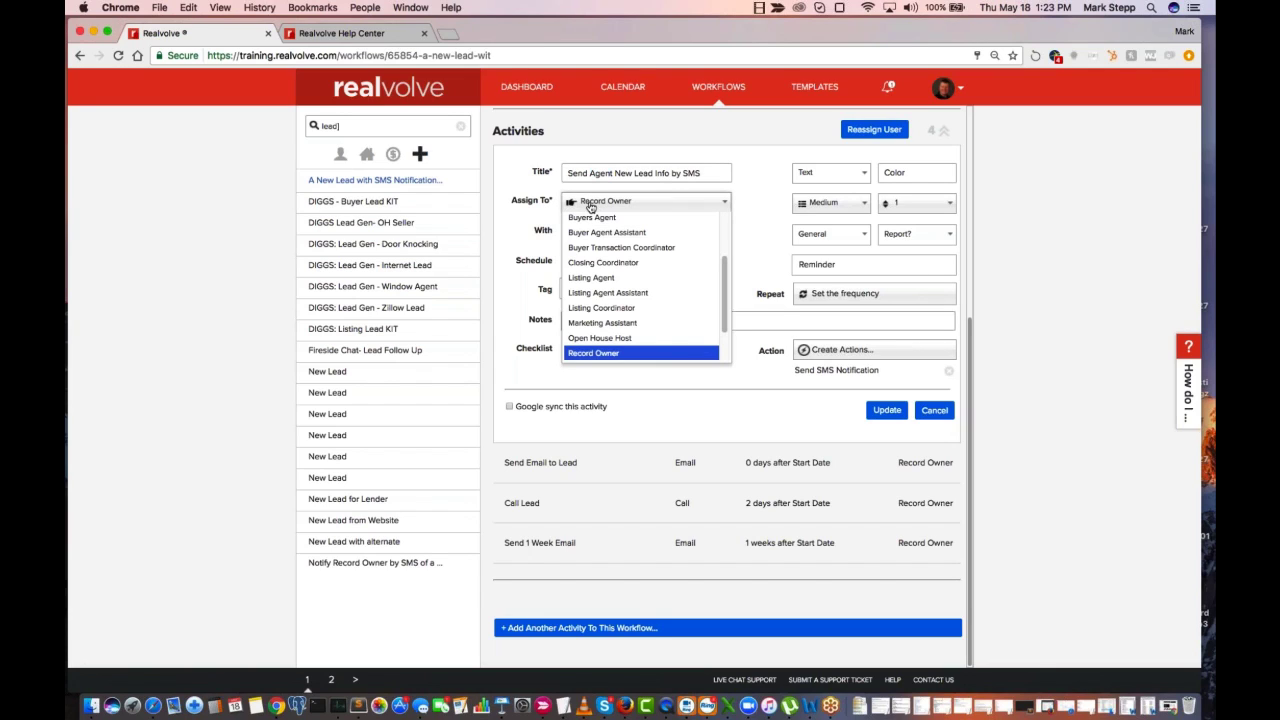
{"action": "left_click", "coordinate": [591, 206]}
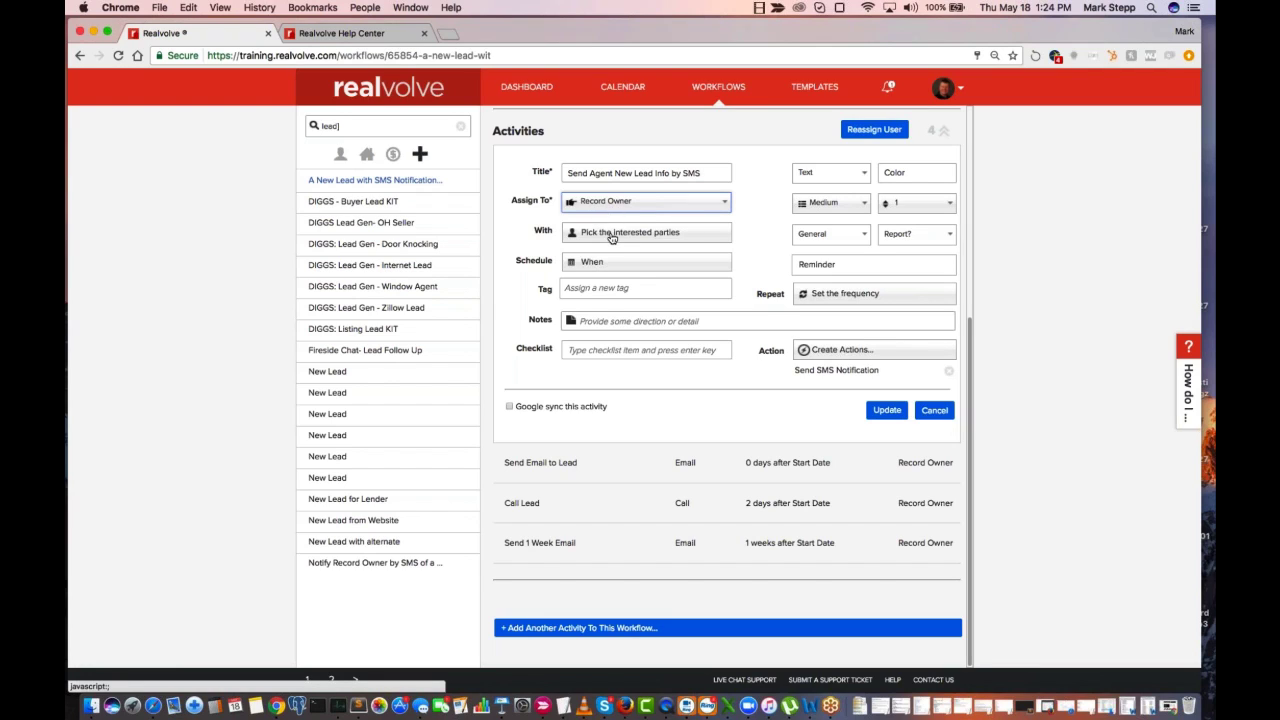
Examine the interested-party choices for the SMS activity, including Contact of Assign To Realvolve User
{"action": "left_click", "coordinate": [612, 233]}
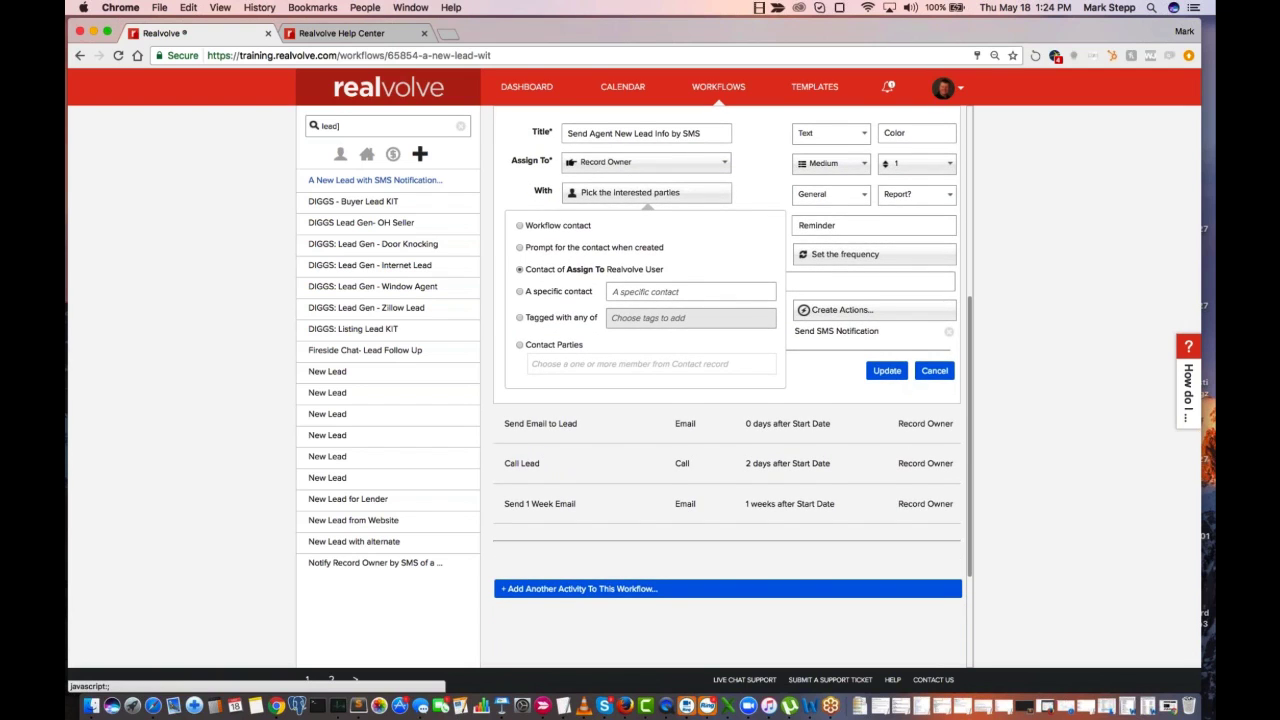
{"action": "scroll", "coordinate": [727, 386], "scroll_direction": "up", "scroll_amount": 2}
{"action": "scroll", "coordinate": [727, 386], "scroll_direction": "down", "scroll_amount": 1}
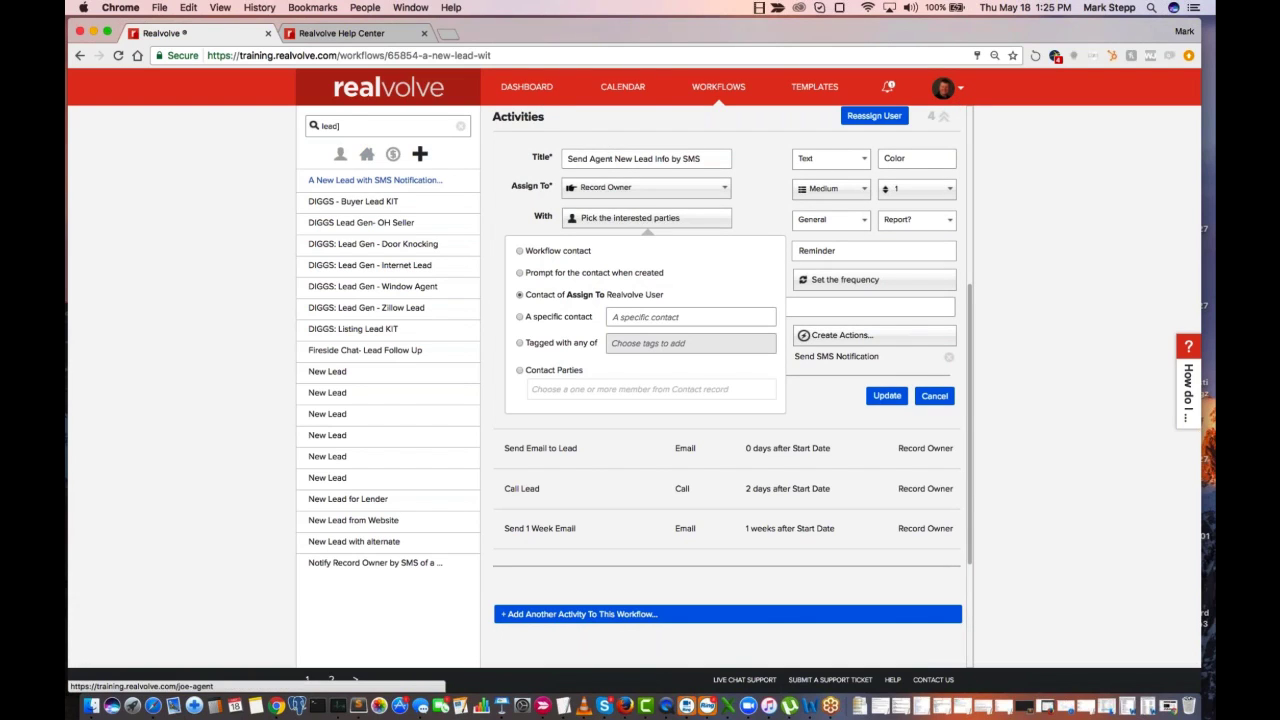
Open the dashboard in a separate browser tab and open the assistant's user-linked contact record from the contacts list
{"action": "left_click", "coordinate": [487, 175]}
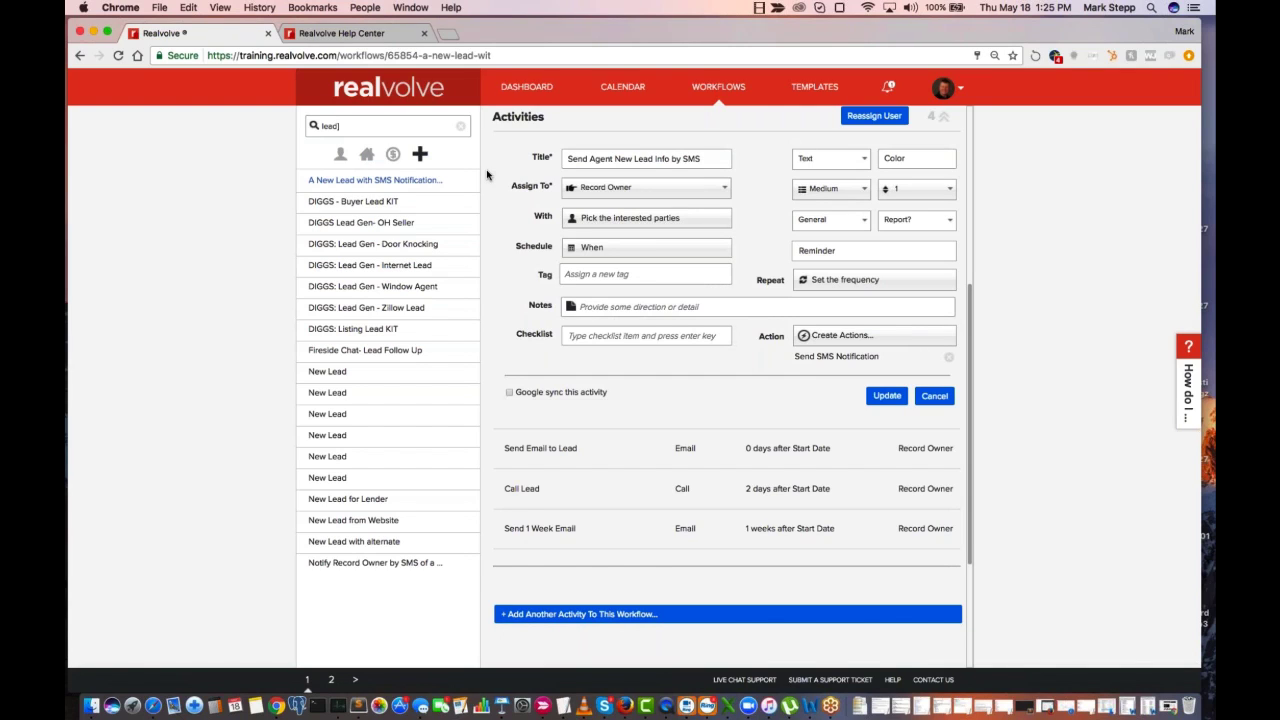
{"action": "right_click", "coordinate": [535, 91]}
{"action": "left_click", "coordinate": [565, 100]}
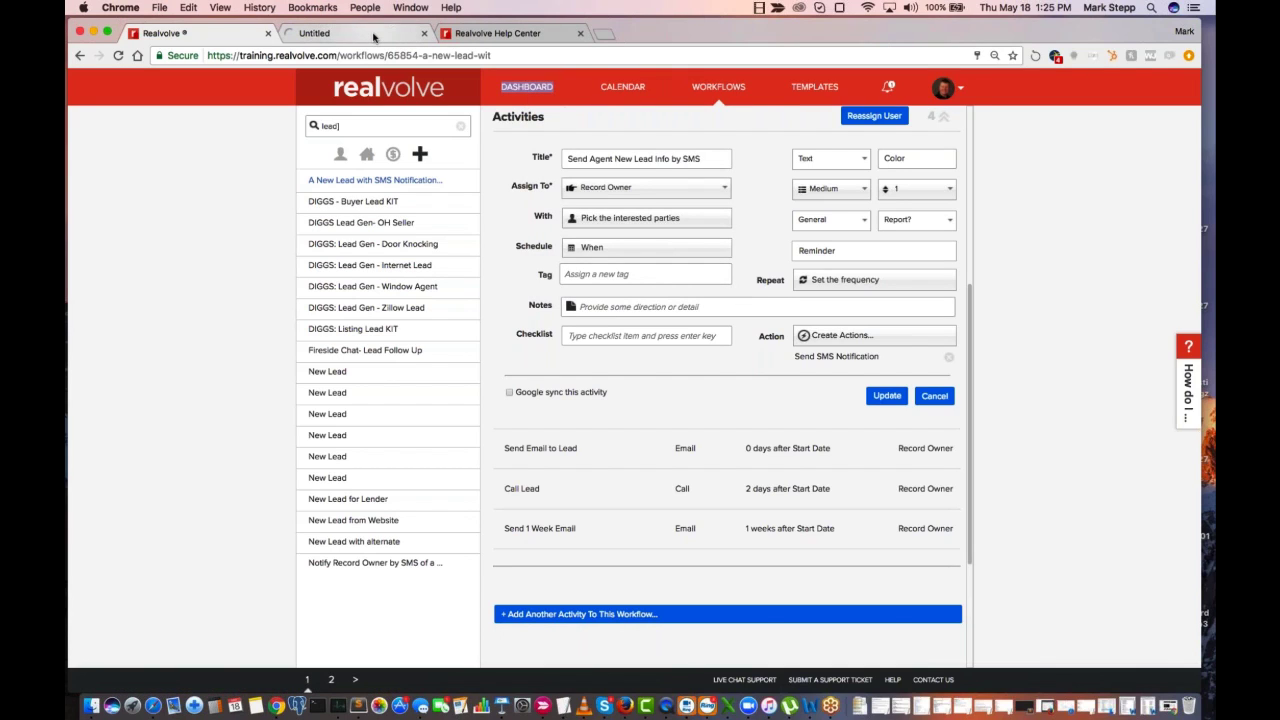
{"action": "left_click", "coordinate": [374, 35]}
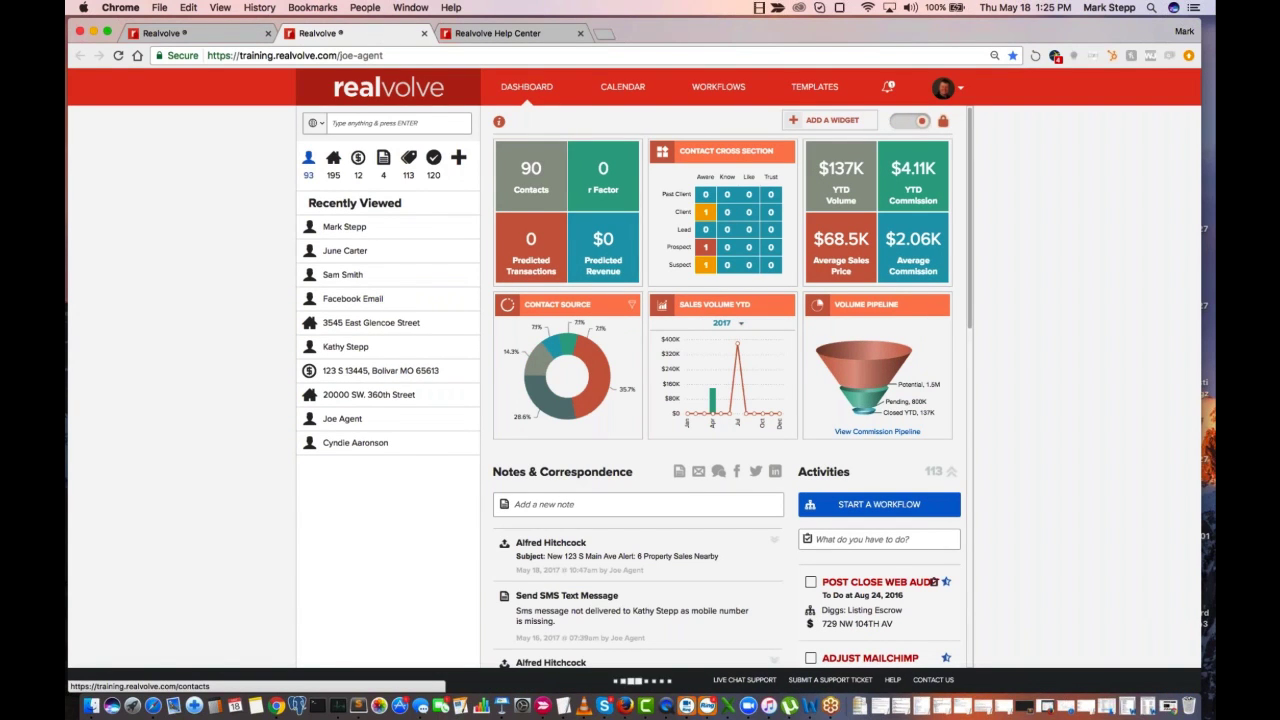
{"action": "left_click", "coordinate": [308, 160]}
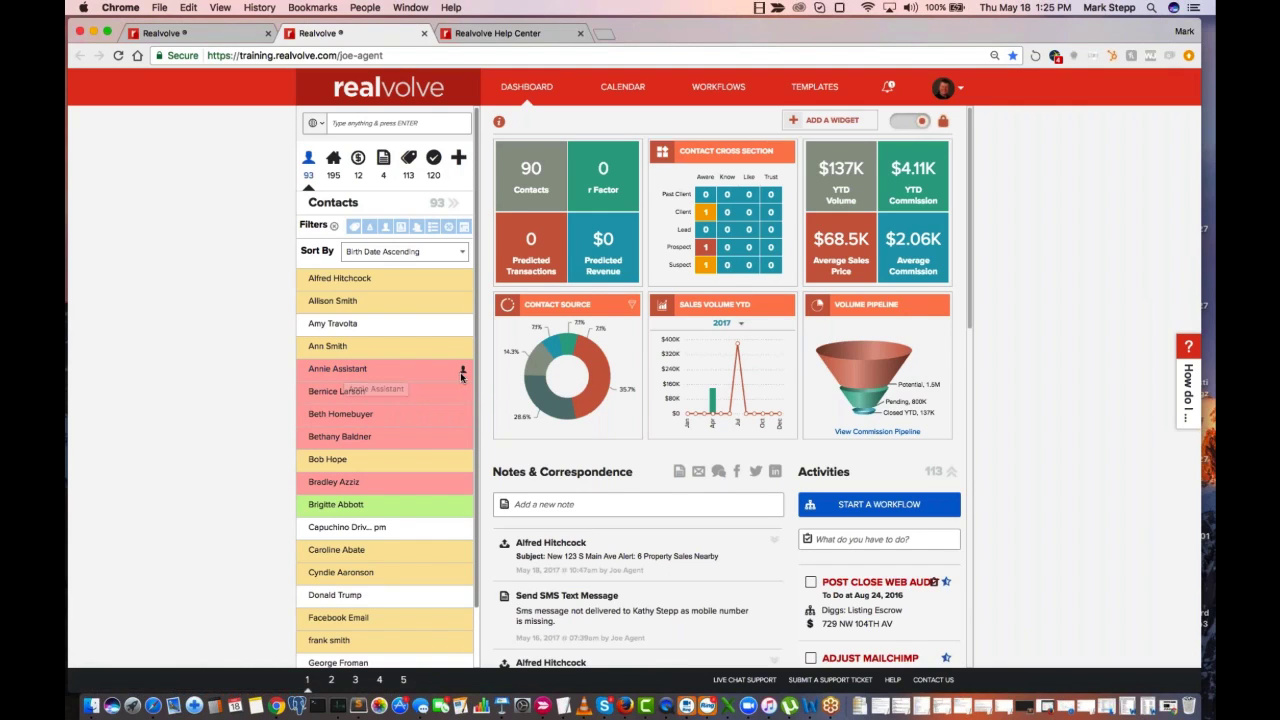
{"action": "mouse_move", "coordinate": [462, 372]}
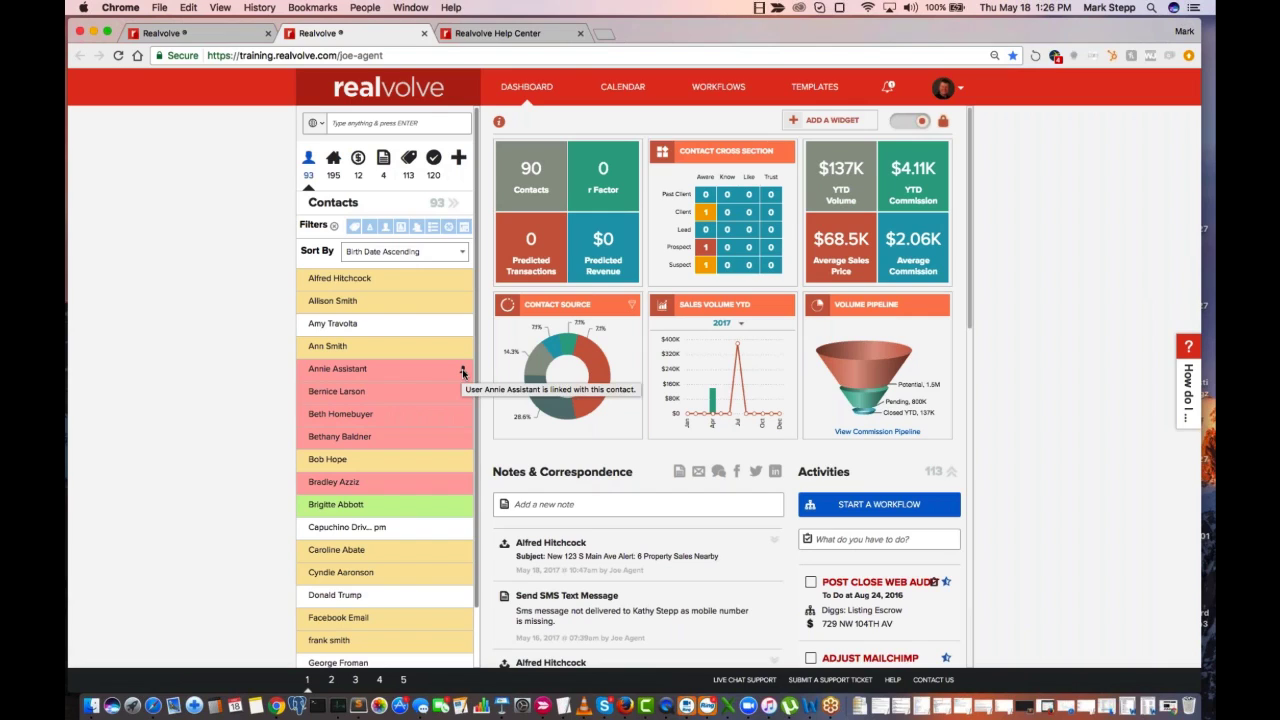
{"action": "left_click", "coordinate": [353, 370]}
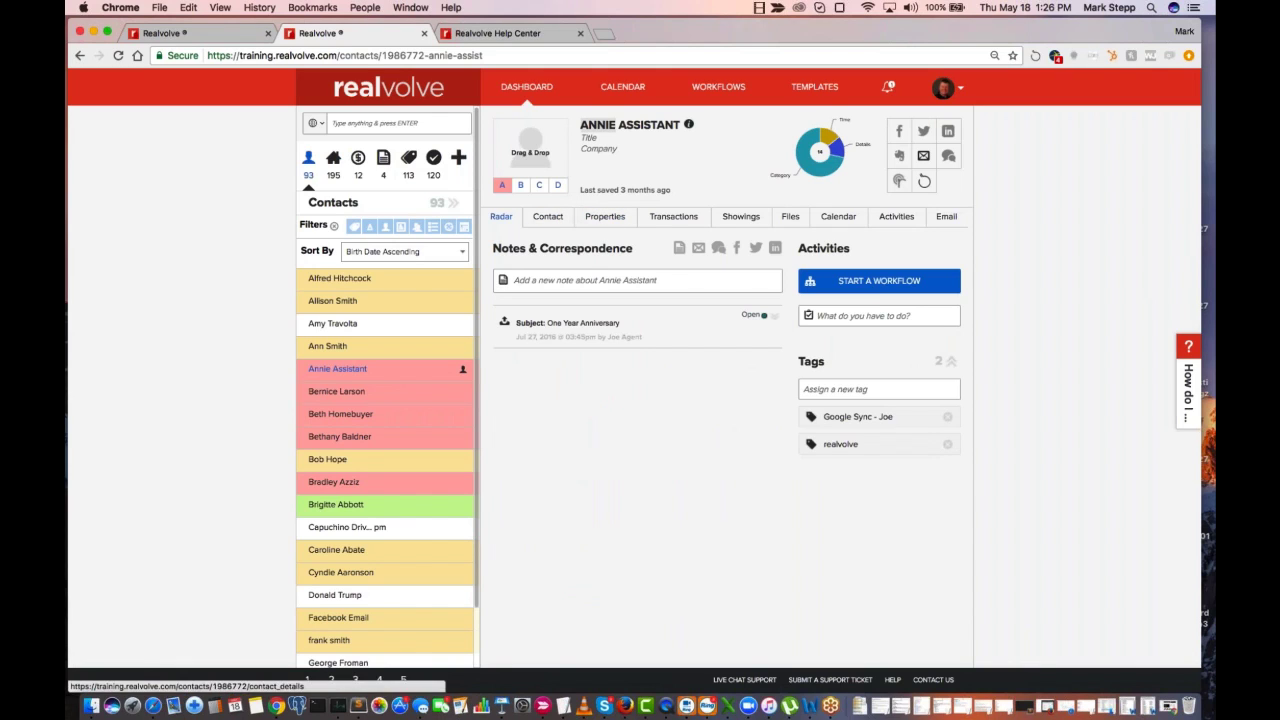
Enter the home mobile number in the assistant's contact details and save it
{"action": "left_click", "coordinate": [551, 216]}
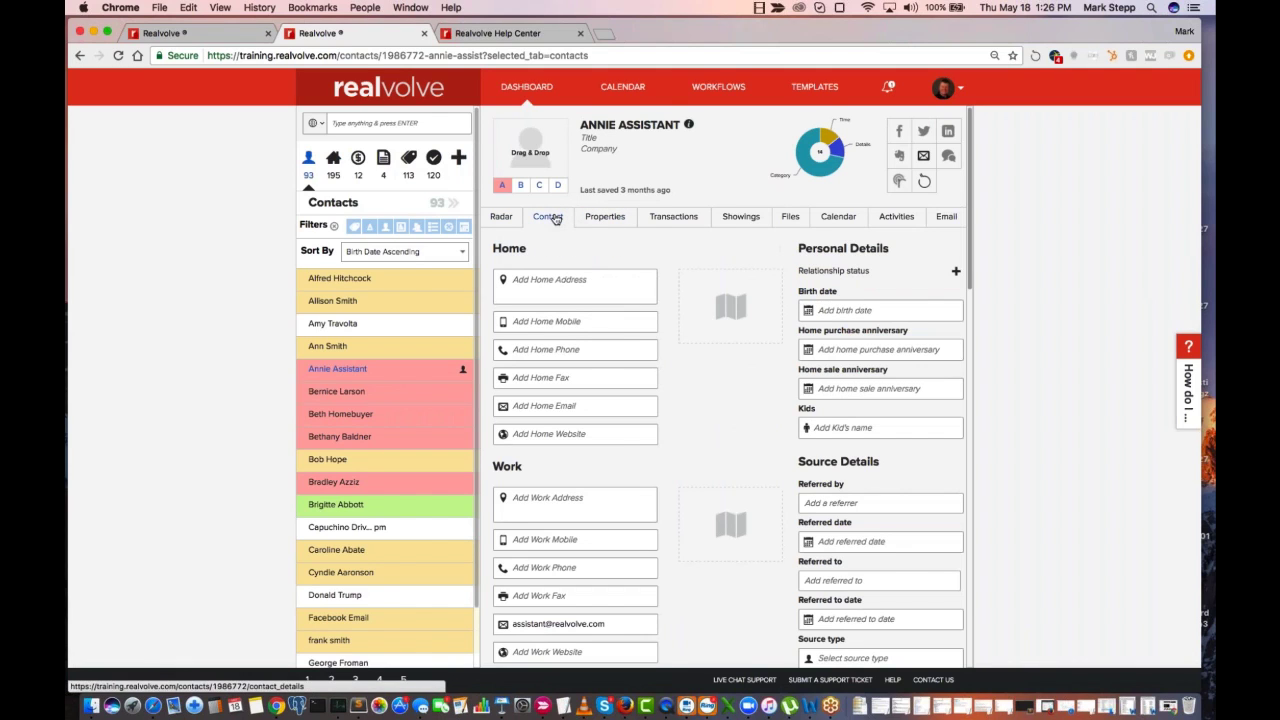
{"action": "left_click", "coordinate": [542, 323]}
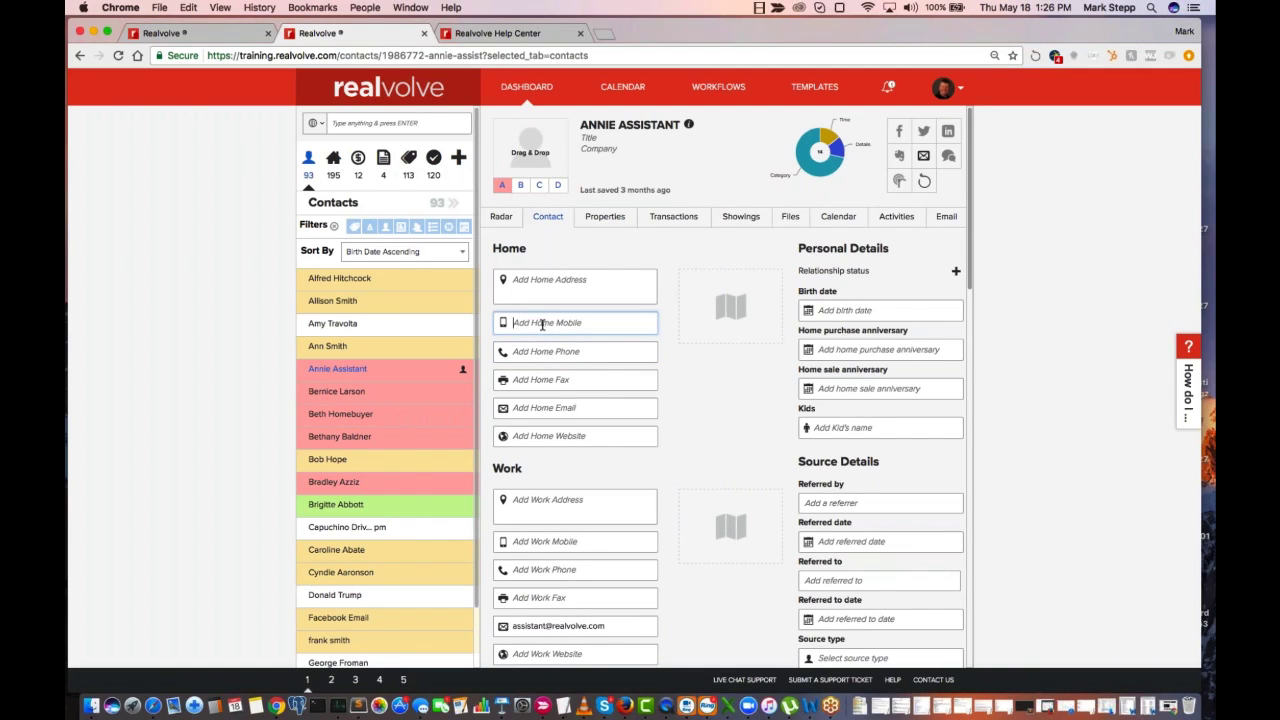
{"action": "type", "text": "5551212"}
{"action": "key", "text": "Return"}
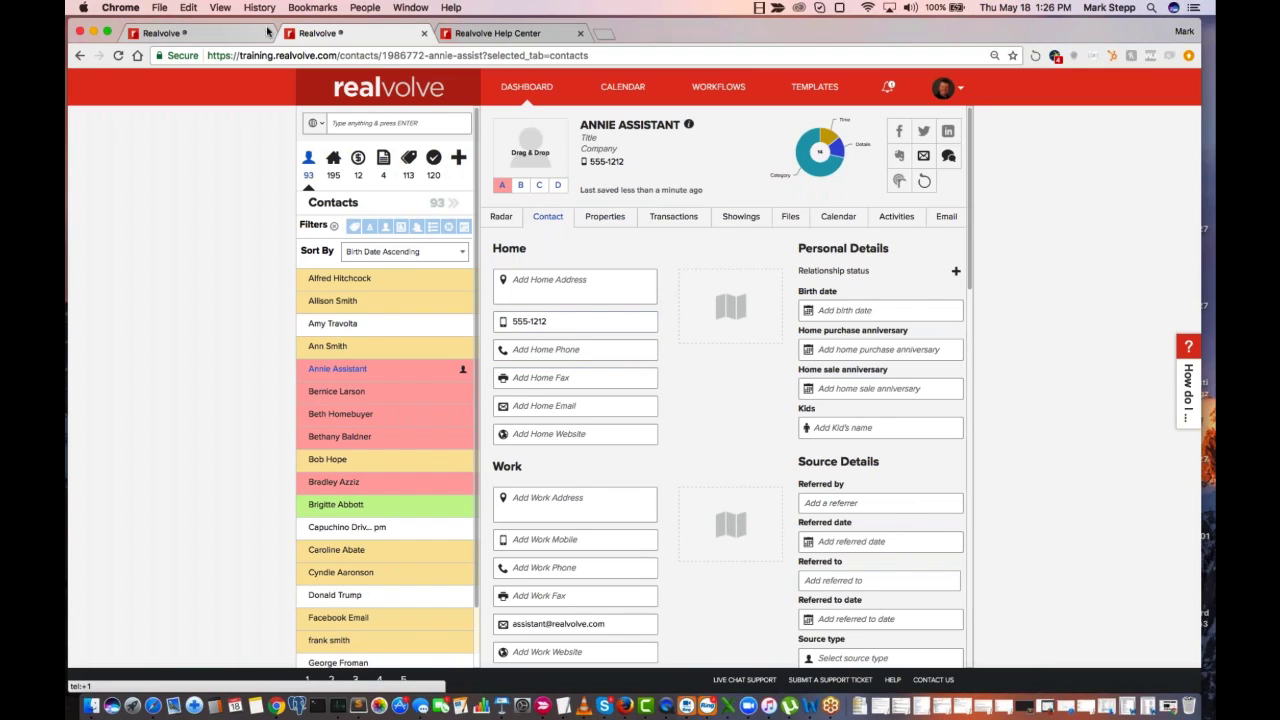
Examine the SMS activity's interested-party choices alongside the mobile number on the assistant's contact record
{"action": "left_click", "coordinate": [213, 40]}
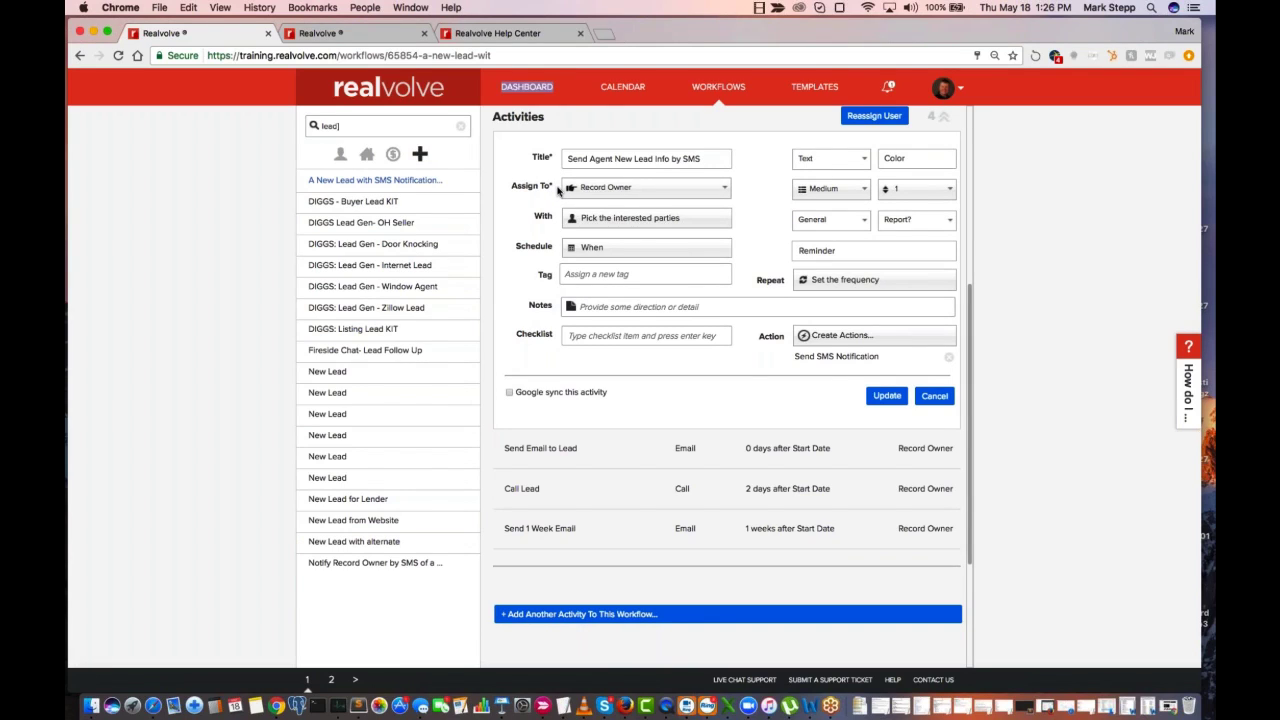
{"action": "left_click", "coordinate": [597, 221]}
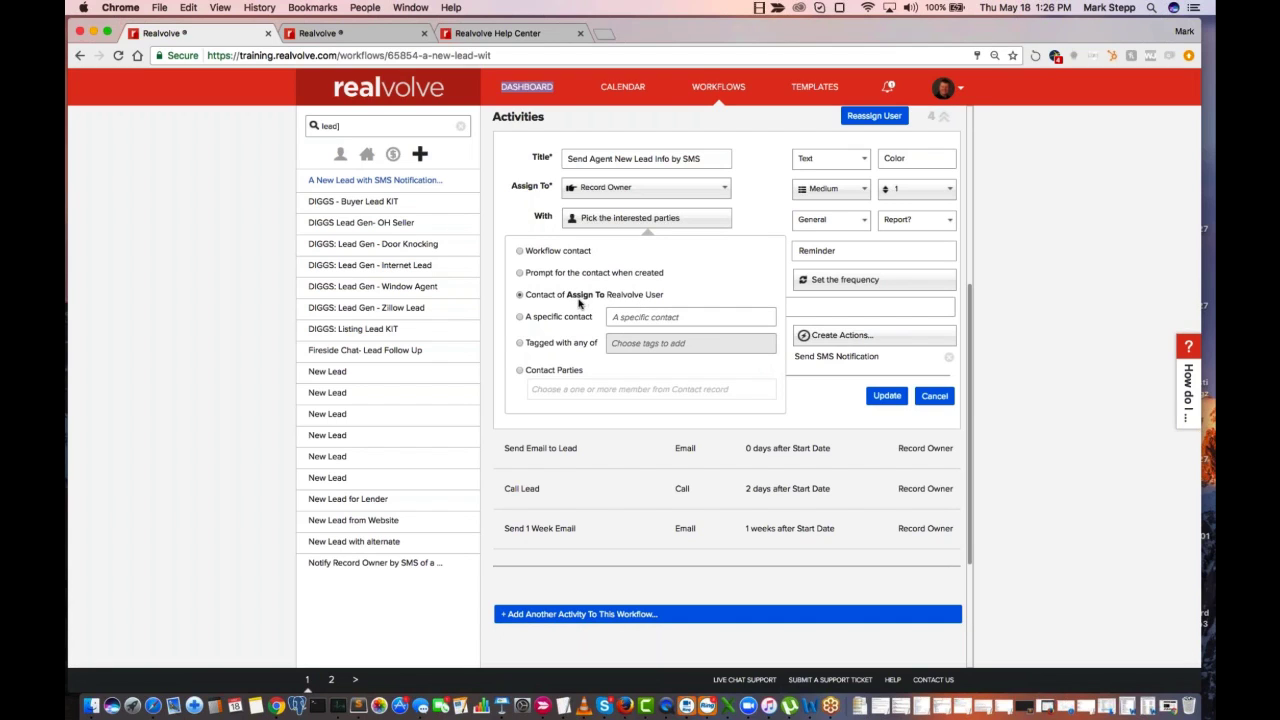
{"action": "left_click", "coordinate": [365, 33]}
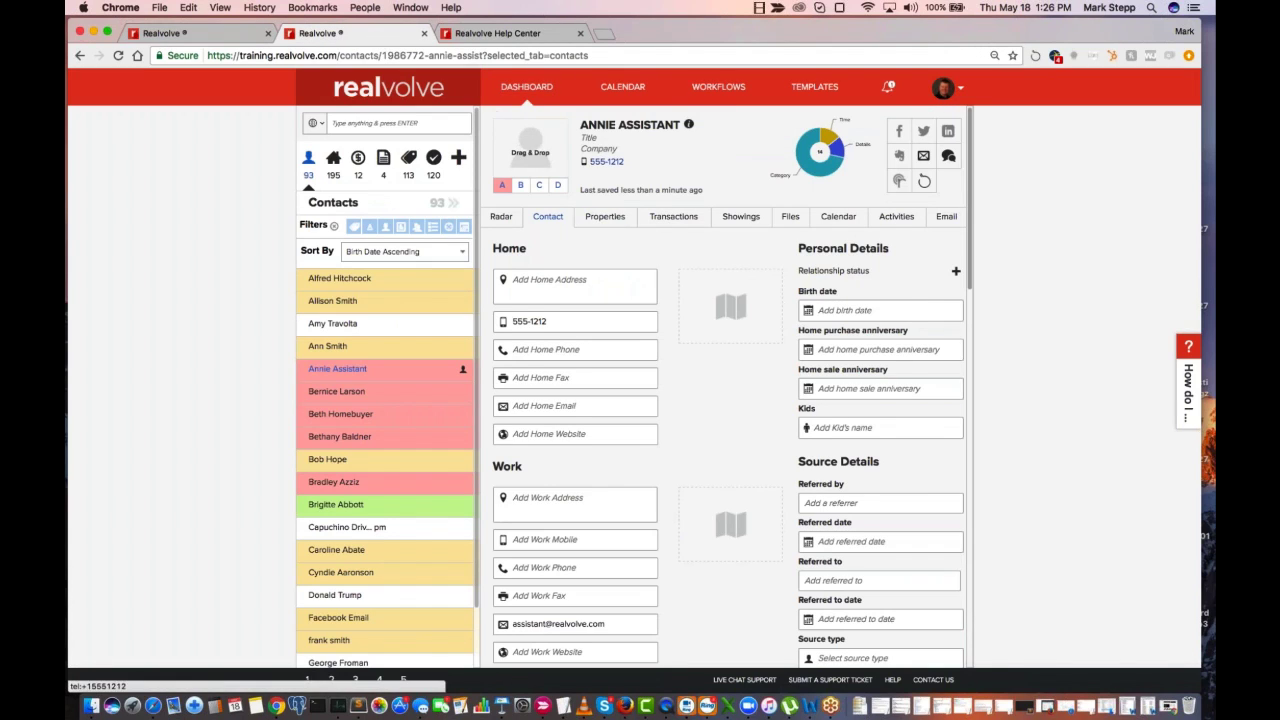
{"action": "left_click", "coordinate": [211, 38]}
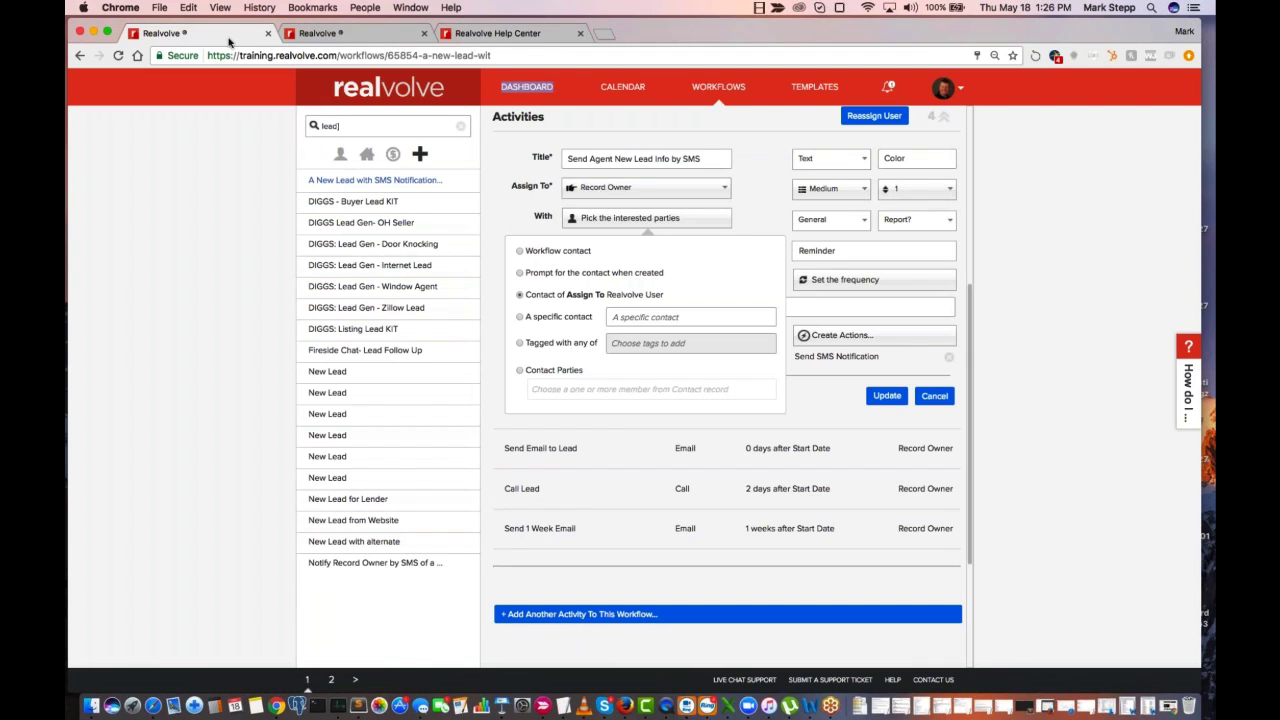
{"action": "left_click", "coordinate": [751, 223]}
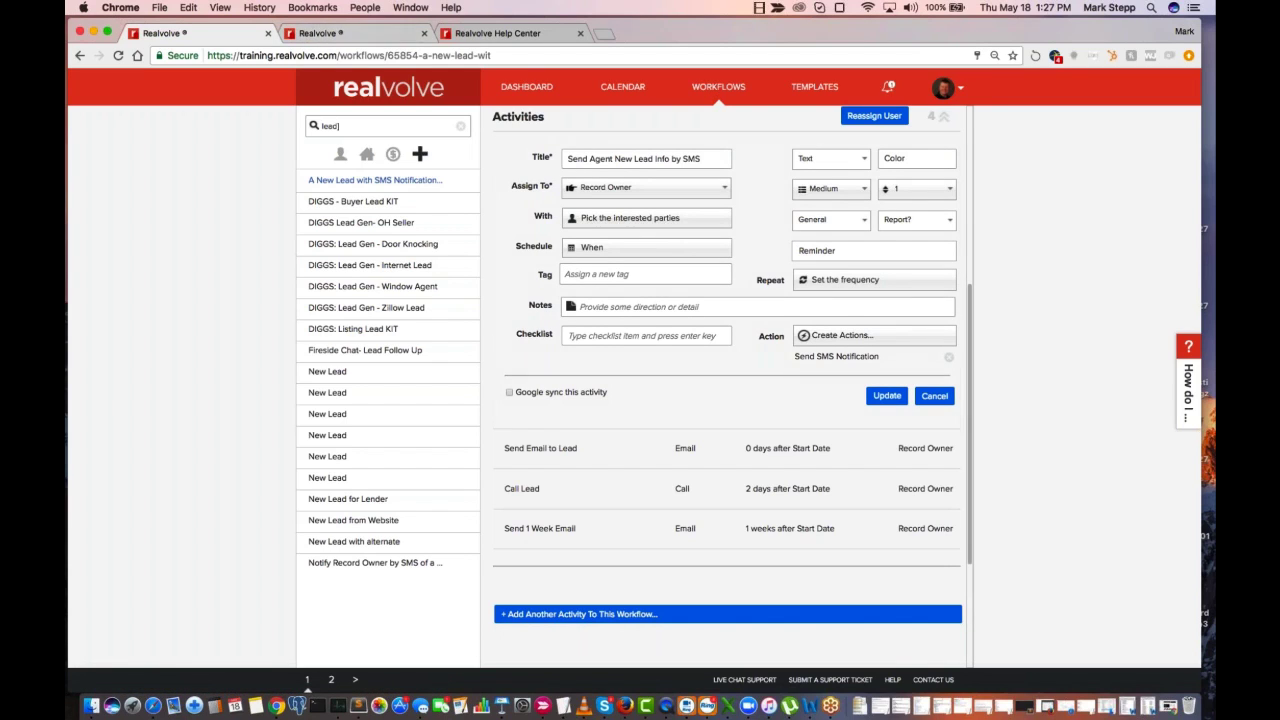
Review the specific-contact choice among the SMS activity's interested parties and open Templates in a separate browser tab
{"action": "left_click", "coordinate": [637, 222]}
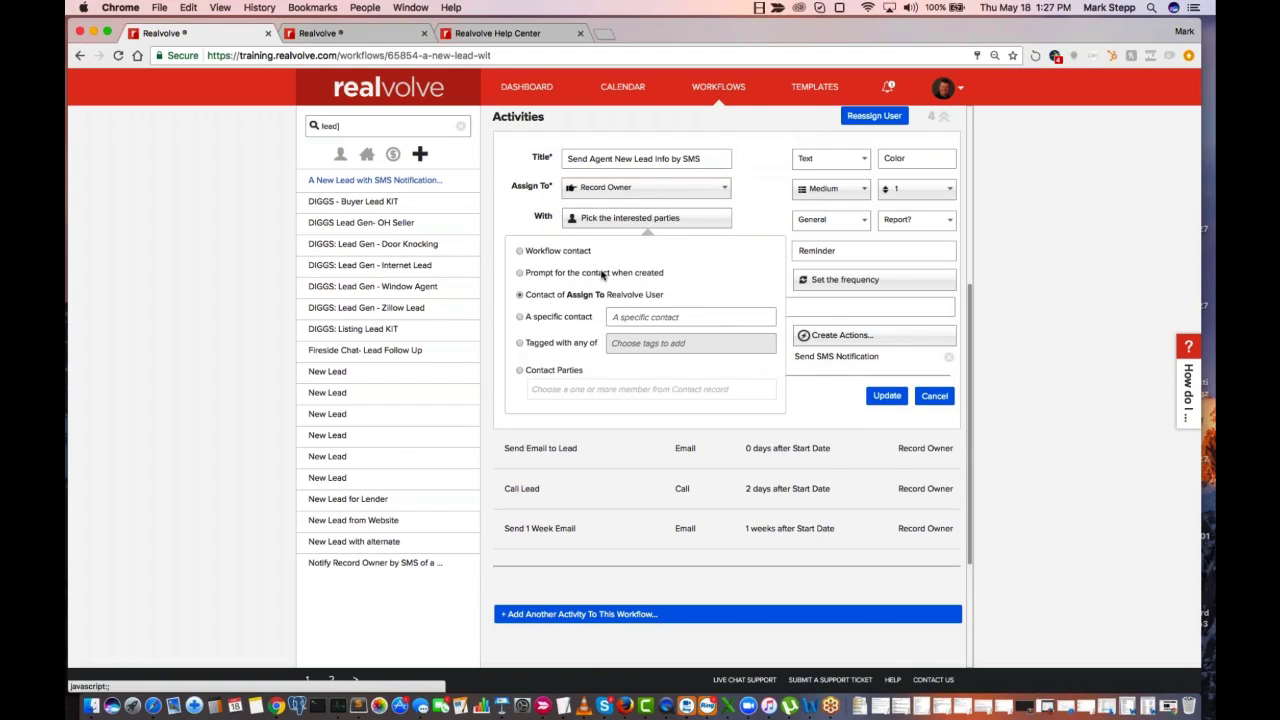
{"action": "left_click", "coordinate": [553, 322]}
{"action": "left_click", "coordinate": [629, 319]}
{"action": "right_click", "coordinate": [828, 92]}
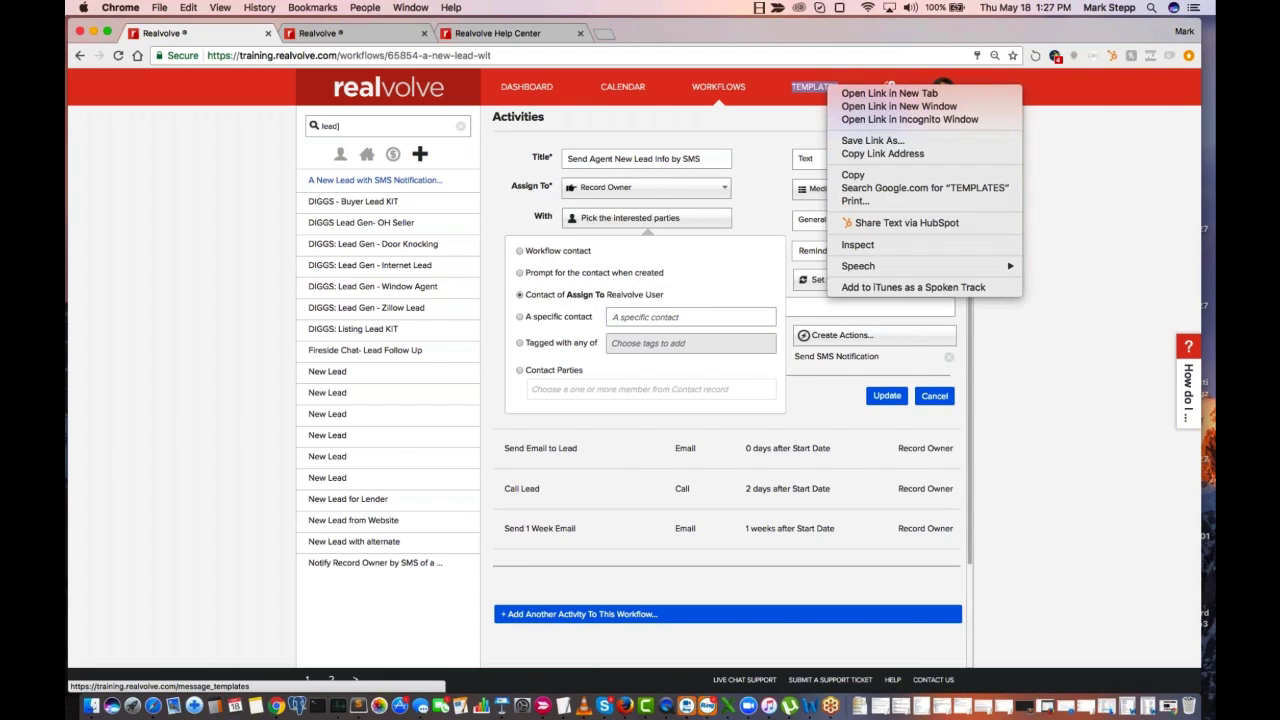
{"action": "left_click", "coordinate": [870, 93]}
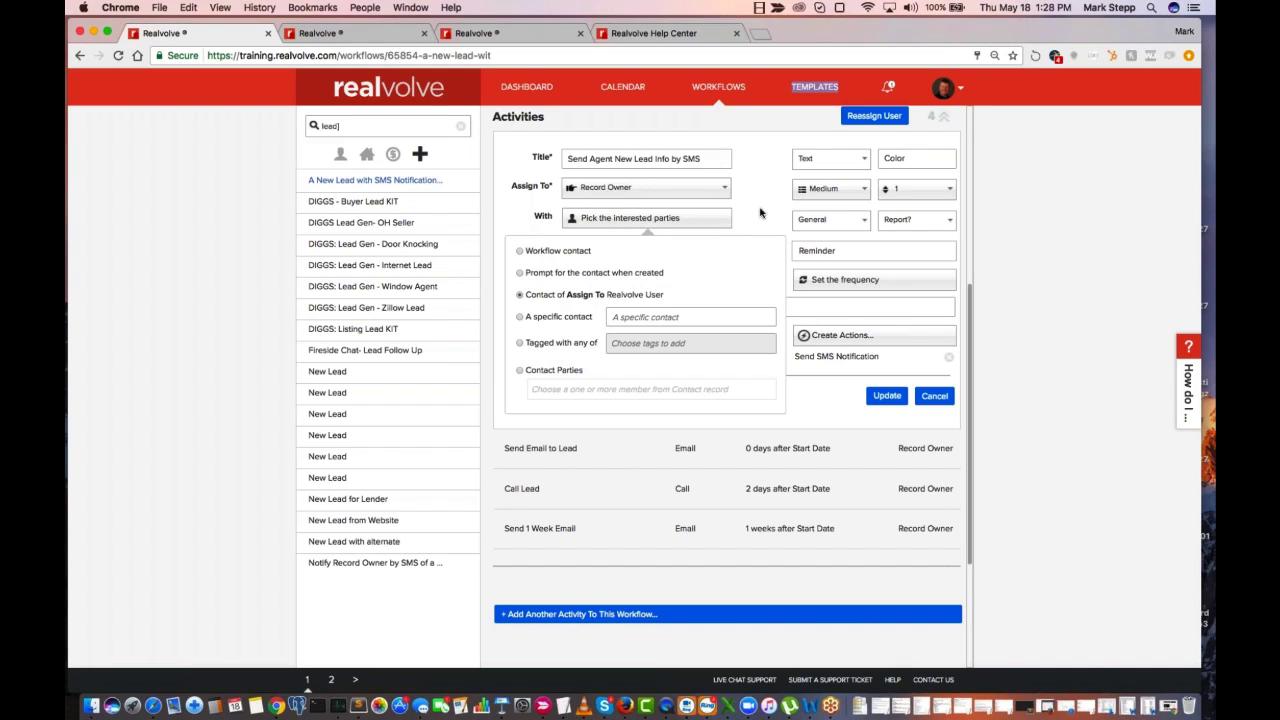
Examine the Contact Parties member choices and reselect Contact of Assign To Realvolve User as the interested party
{"action": "left_click", "coordinate": [519, 370]}
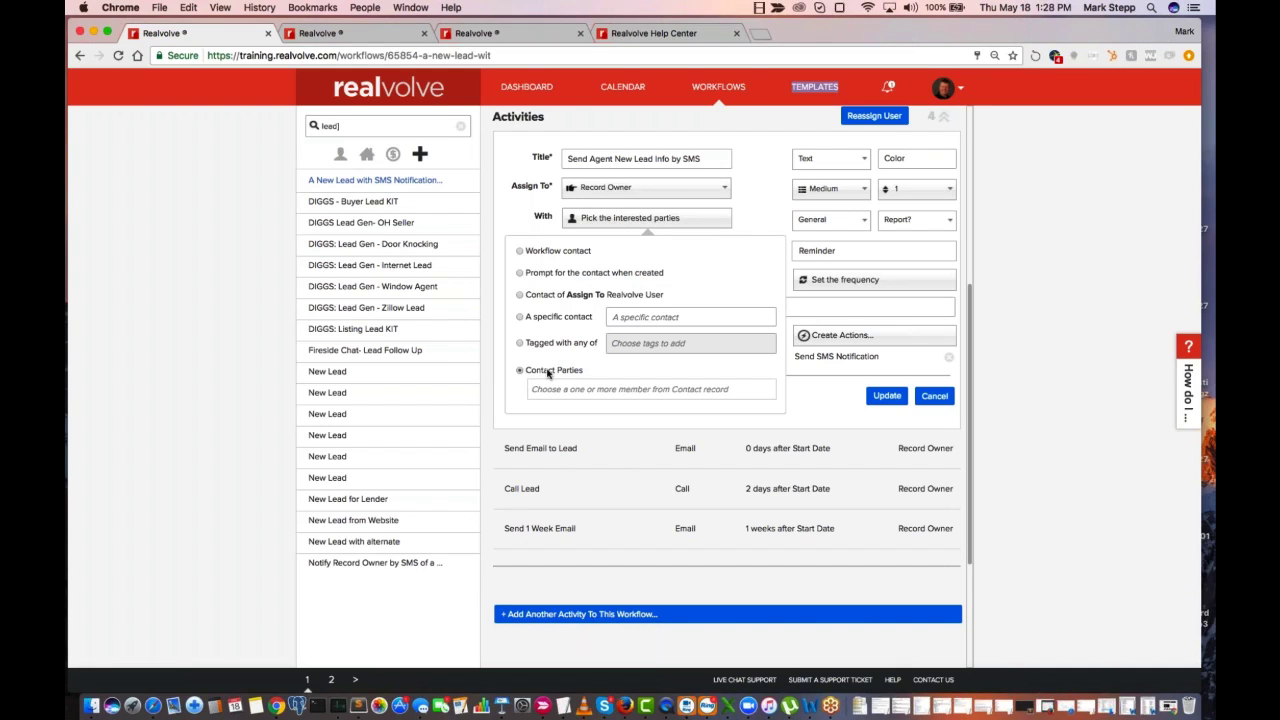
{"action": "left_click", "coordinate": [553, 390]}
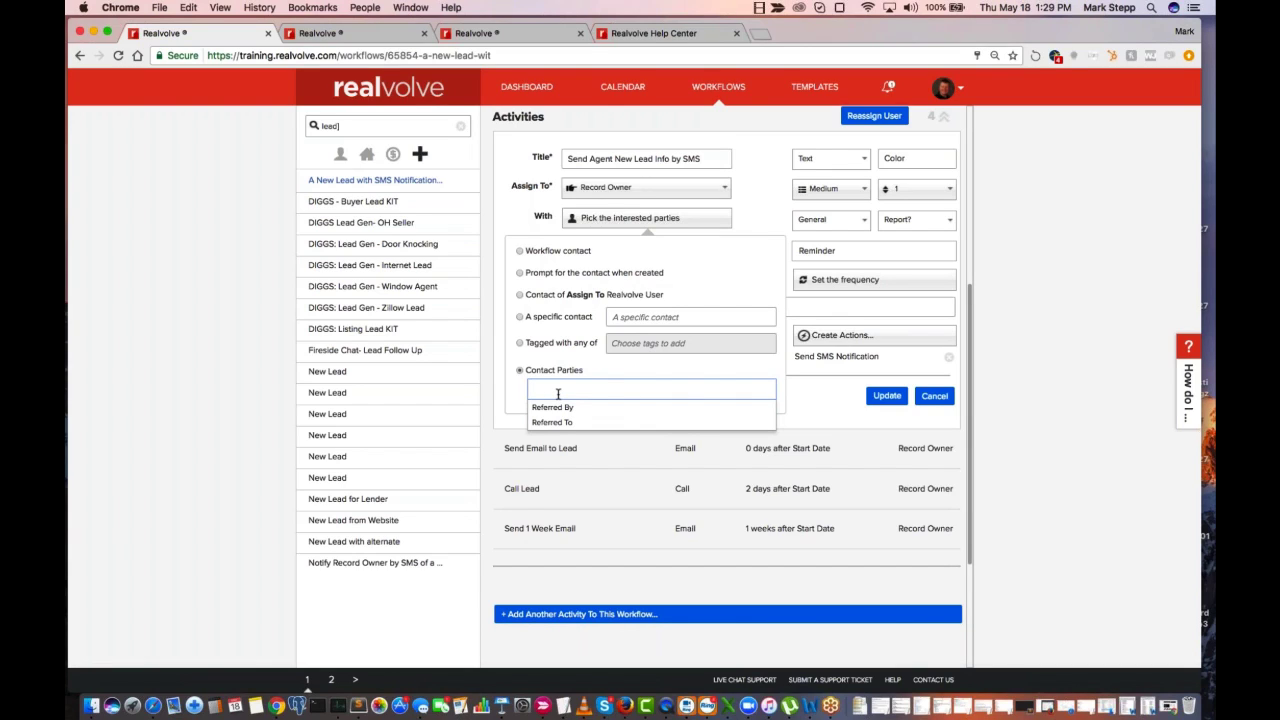
{"action": "left_click", "coordinate": [521, 295]}
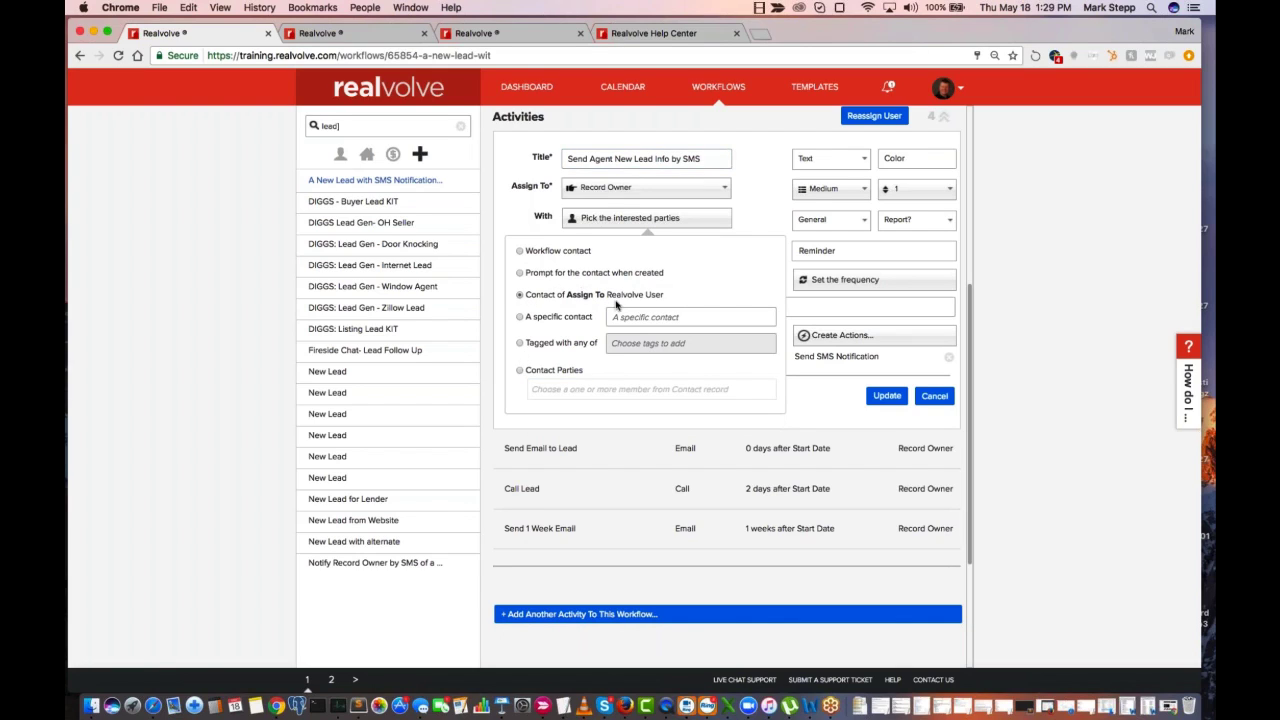
{"action": "left_click", "coordinate": [768, 188]}
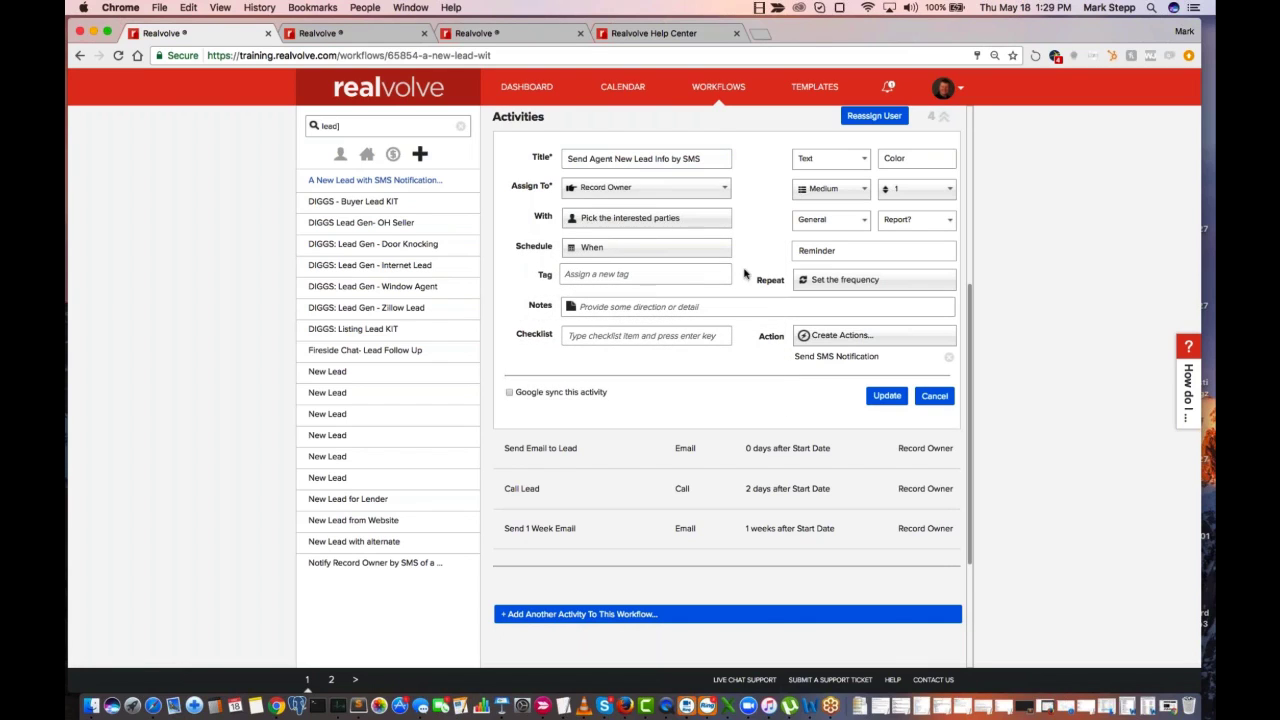
Examine the Send SMS Notification action's message settings and check the assistant's contact record
{"action": "left_click", "coordinate": [847, 358]}
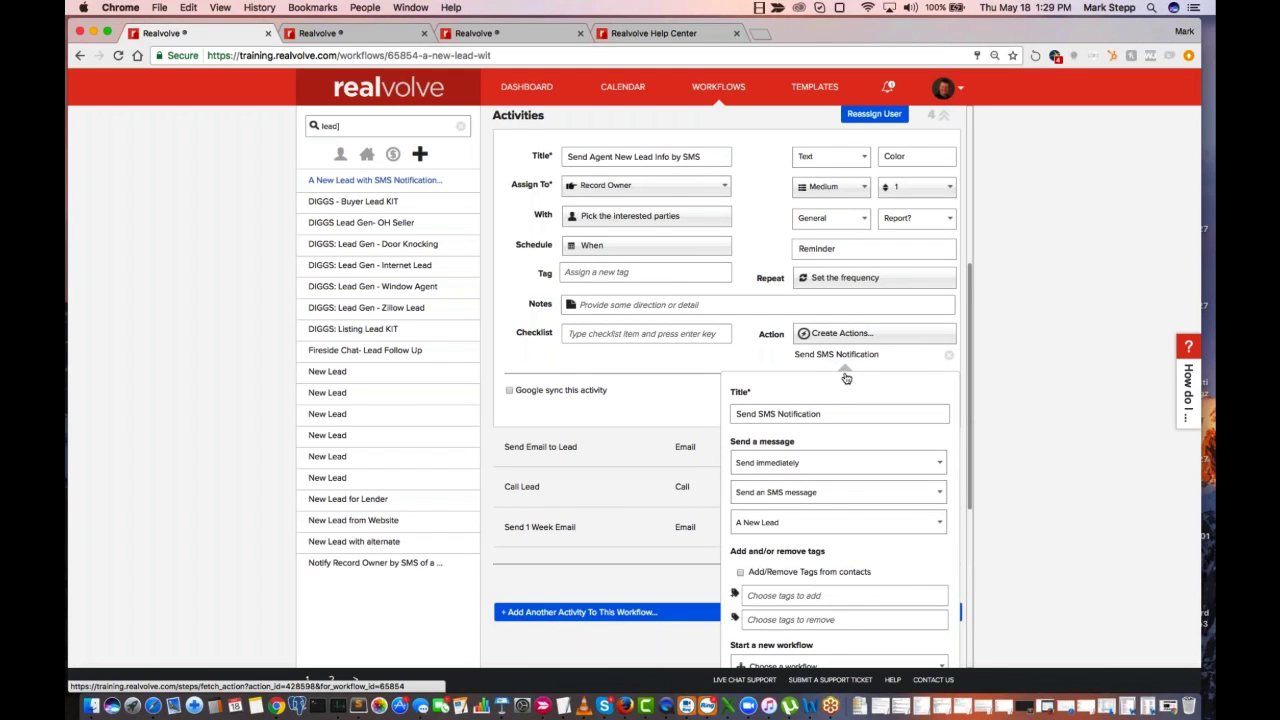
{"action": "scroll", "coordinate": [840, 420], "scroll_direction": "down", "scroll_amount": 5}
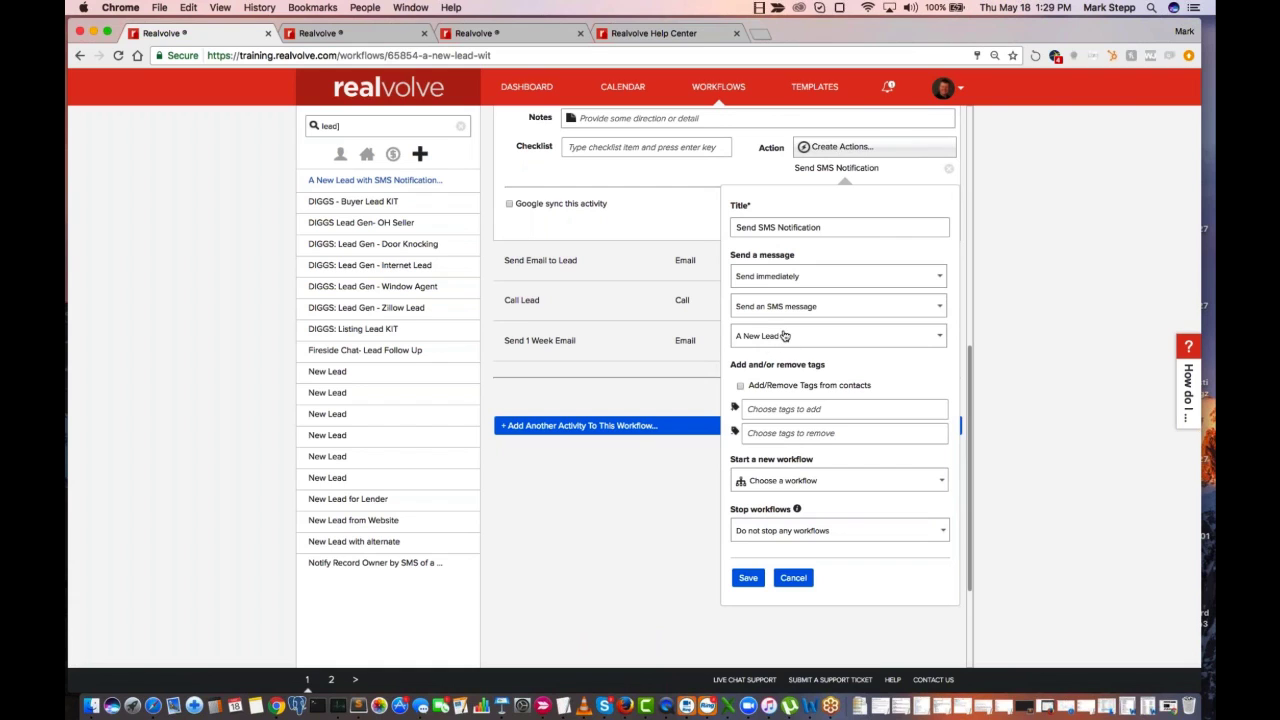
{"action": "left_click", "coordinate": [386, 38]}
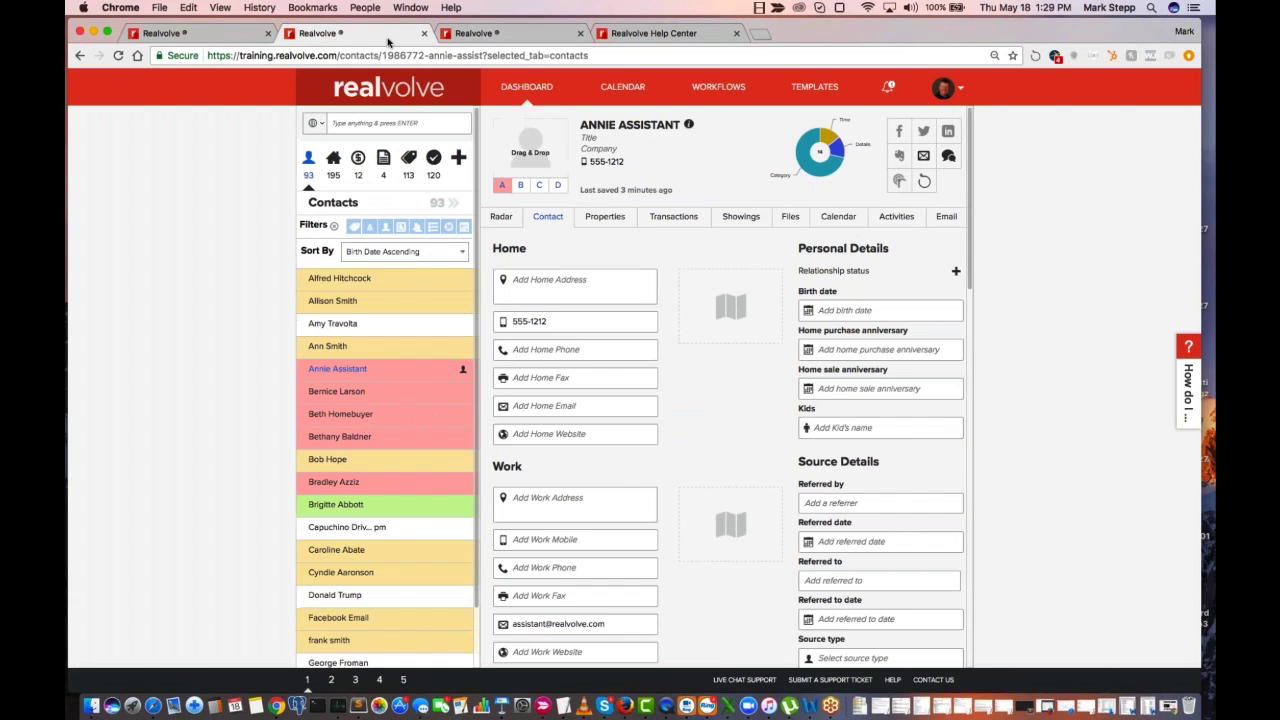
Search the message templates for "a new lead" and open the A New Lead template
{"action": "left_click", "coordinate": [491, 37]}
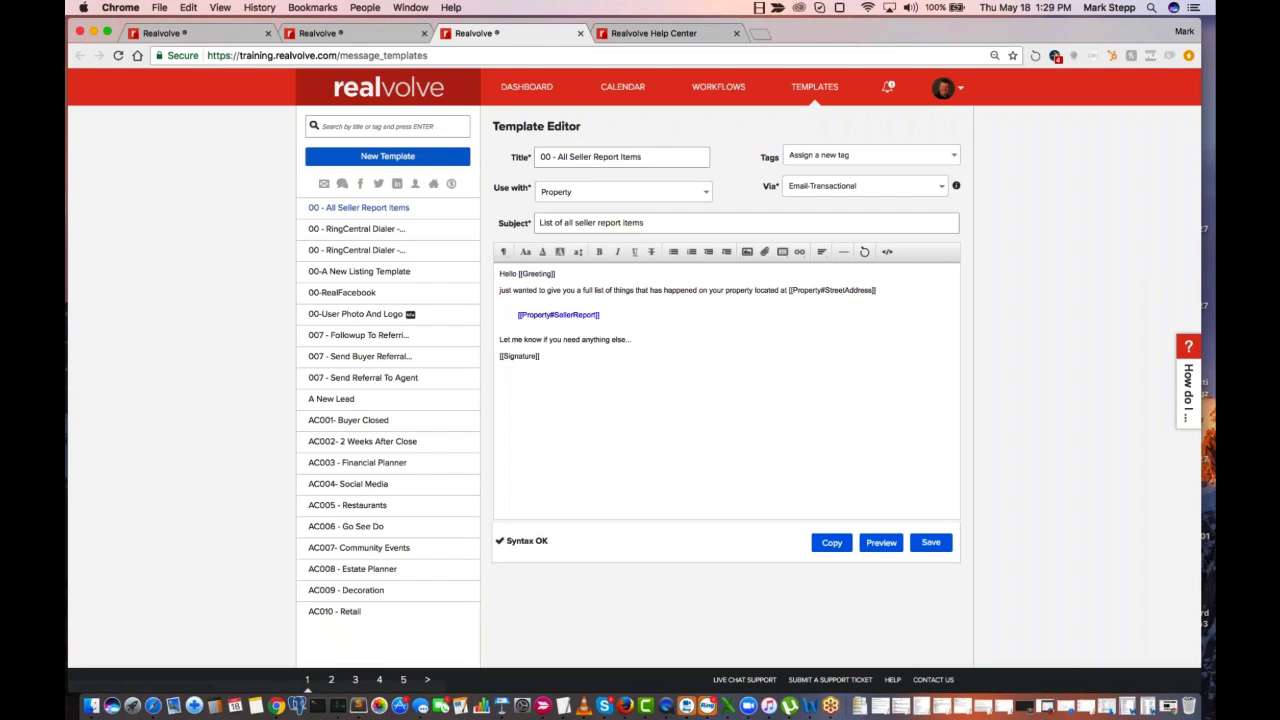
{"action": "left_click", "coordinate": [401, 125]}
{"action": "type", "text": "a"}
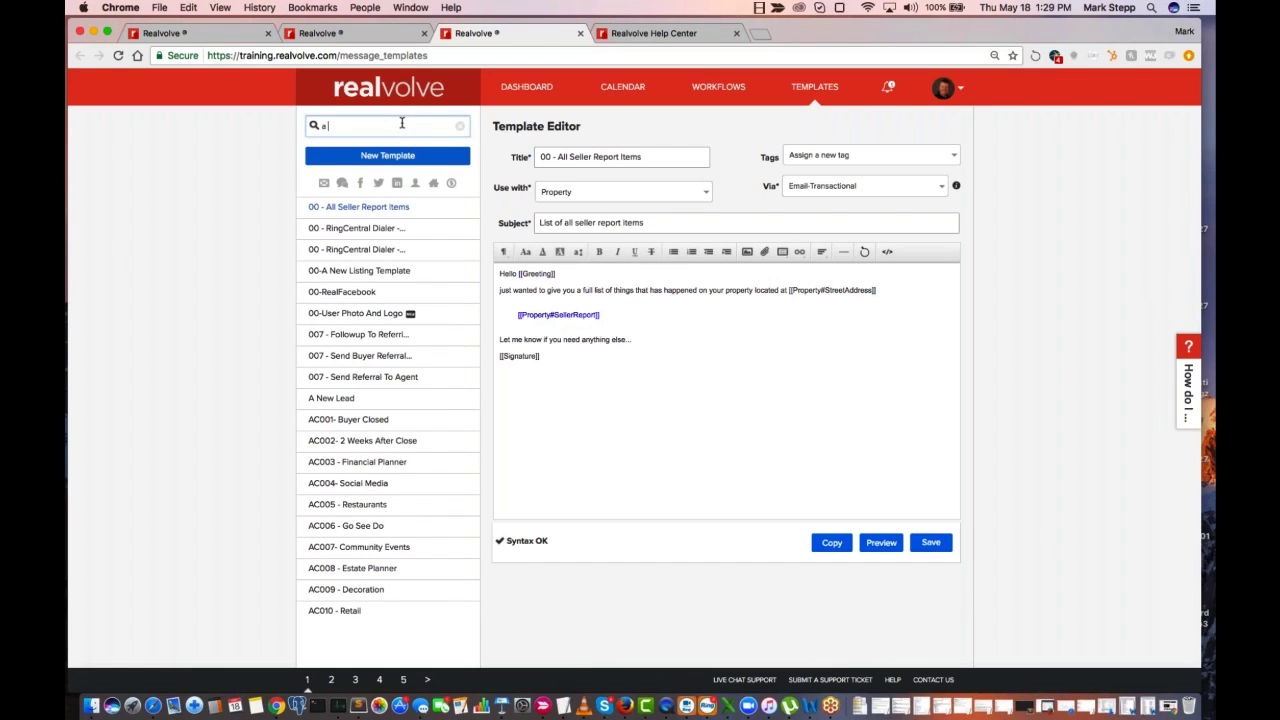
{"action": "type", "text": " new lead"}
{"action": "left_click", "coordinate": [344, 209]}
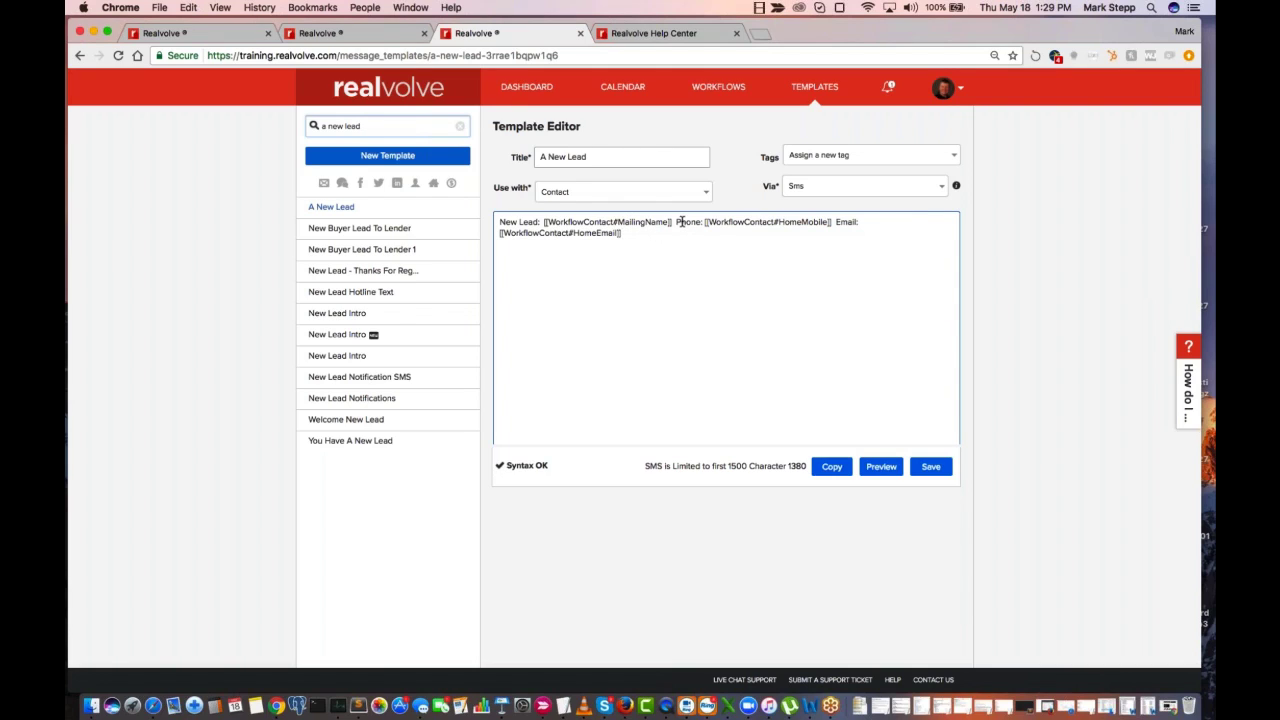
Examine the HomeMobile and HomeEmail merge fields in the A New Lead SMS template
{"action": "left_click_drag", "start_coordinate": [677, 221], "coordinate": [832, 224]}
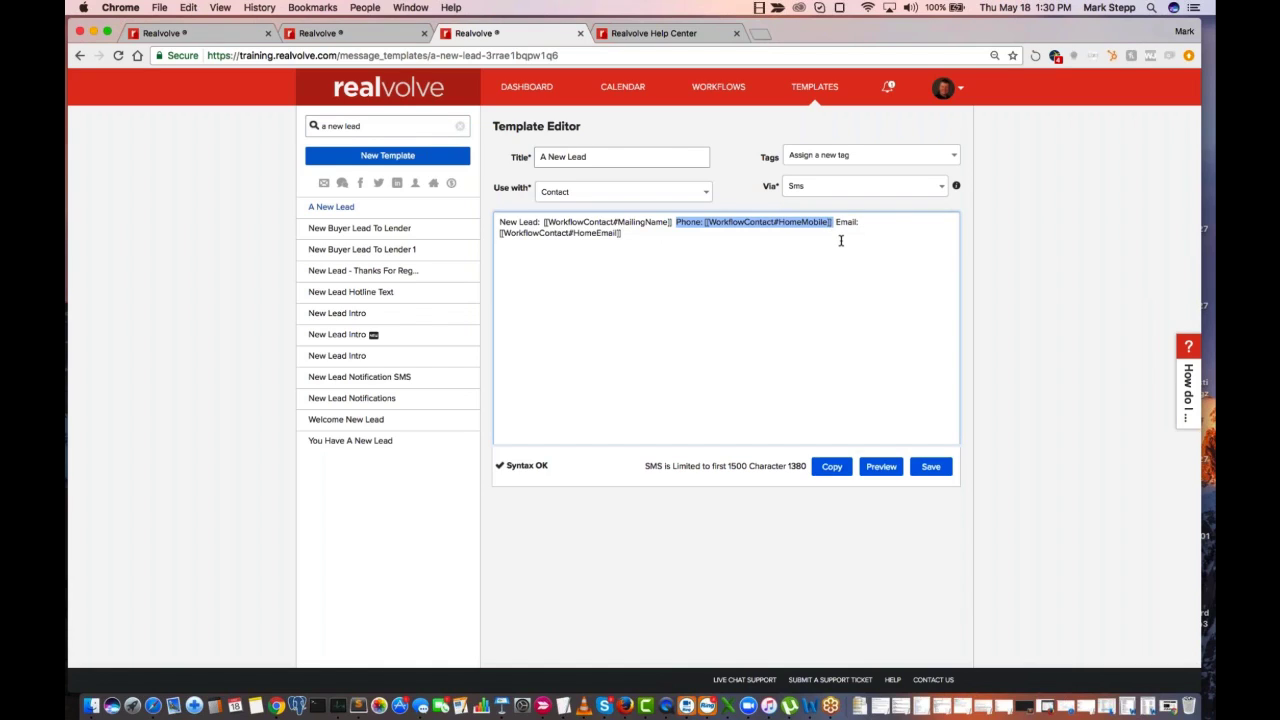
{"action": "left_click", "coordinate": [841, 239]}
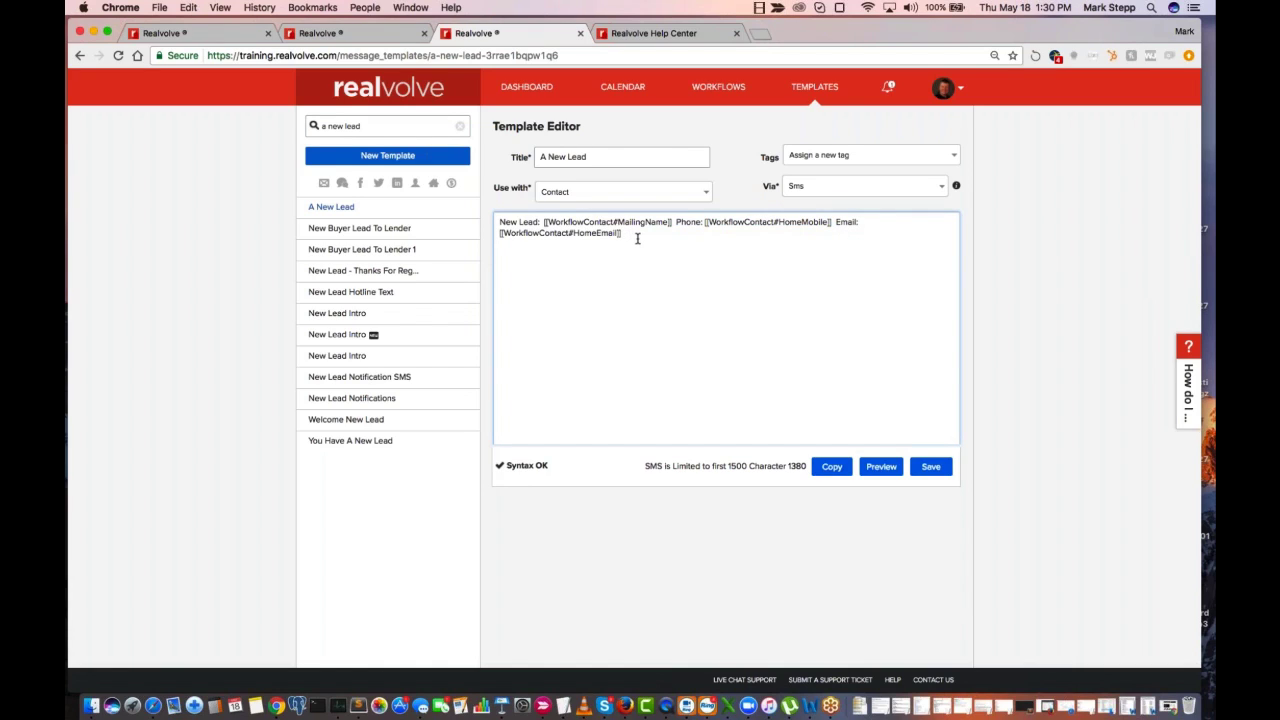
{"action": "left_click_drag", "start_coordinate": [633, 237], "coordinate": [498, 232]}
{"action": "left_click", "coordinate": [591, 285]}
Recheck the assistant's contact record and close the workflow's Send SMS Notification action without saving
{"action": "left_click", "coordinate": [379, 37]}
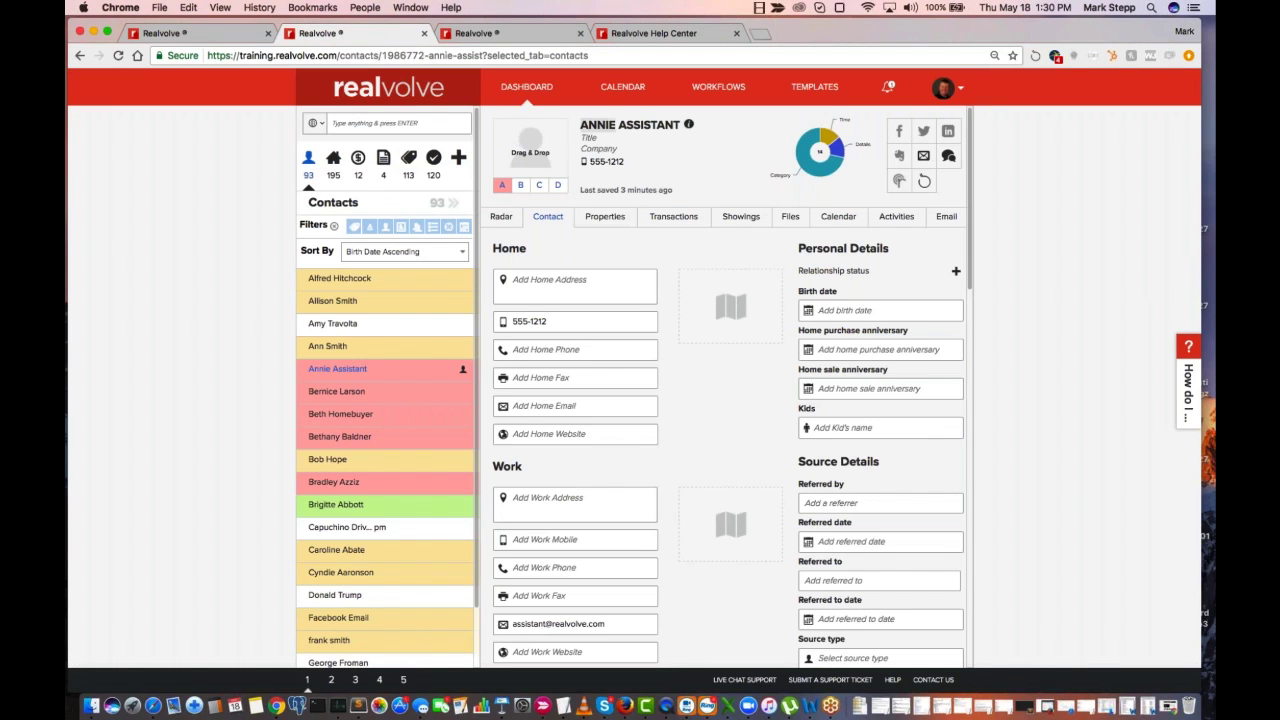
{"action": "left_click", "coordinate": [196, 38]}
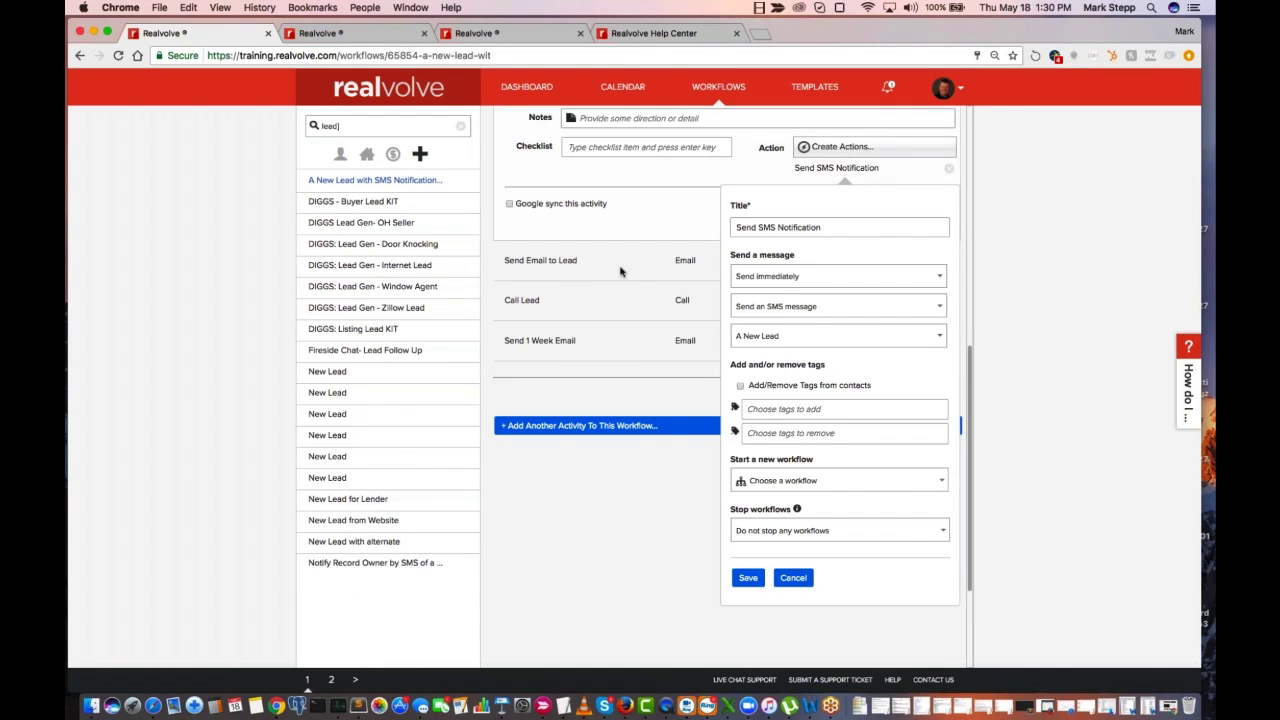
{"action": "left_click", "coordinate": [803, 575]}
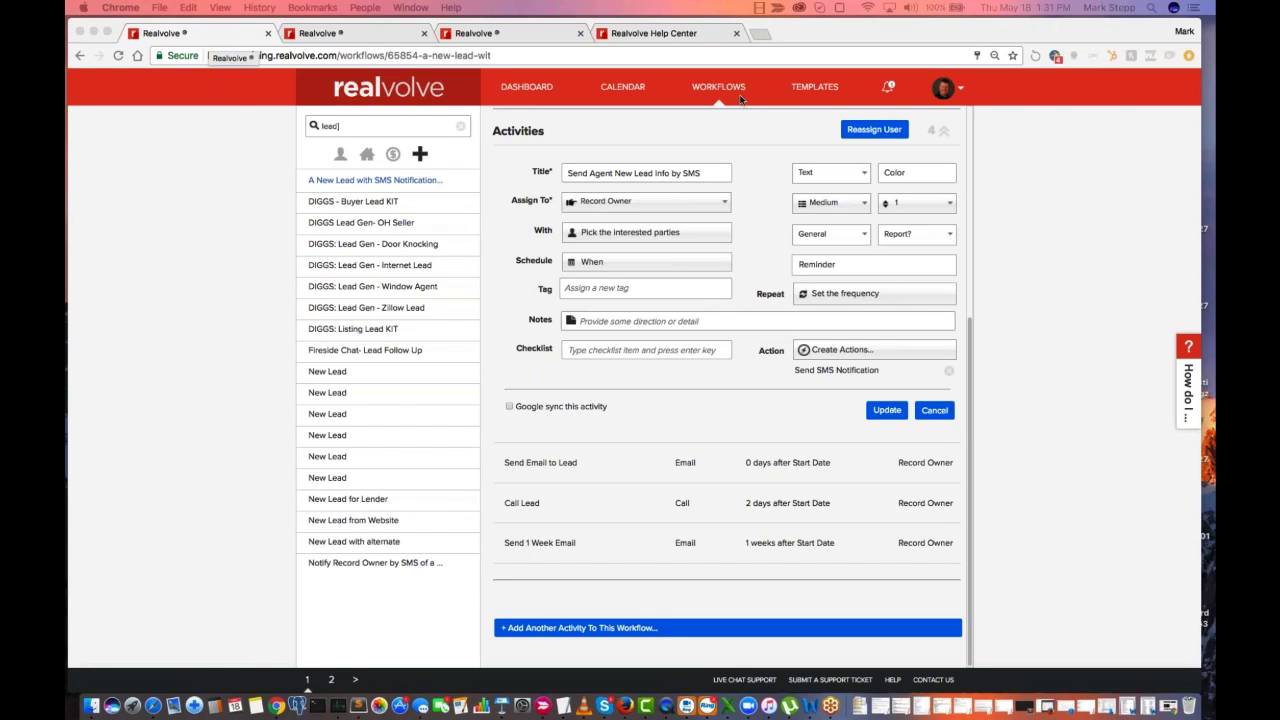
Open the account settings
{"action": "left_click", "coordinate": [960, 89]}
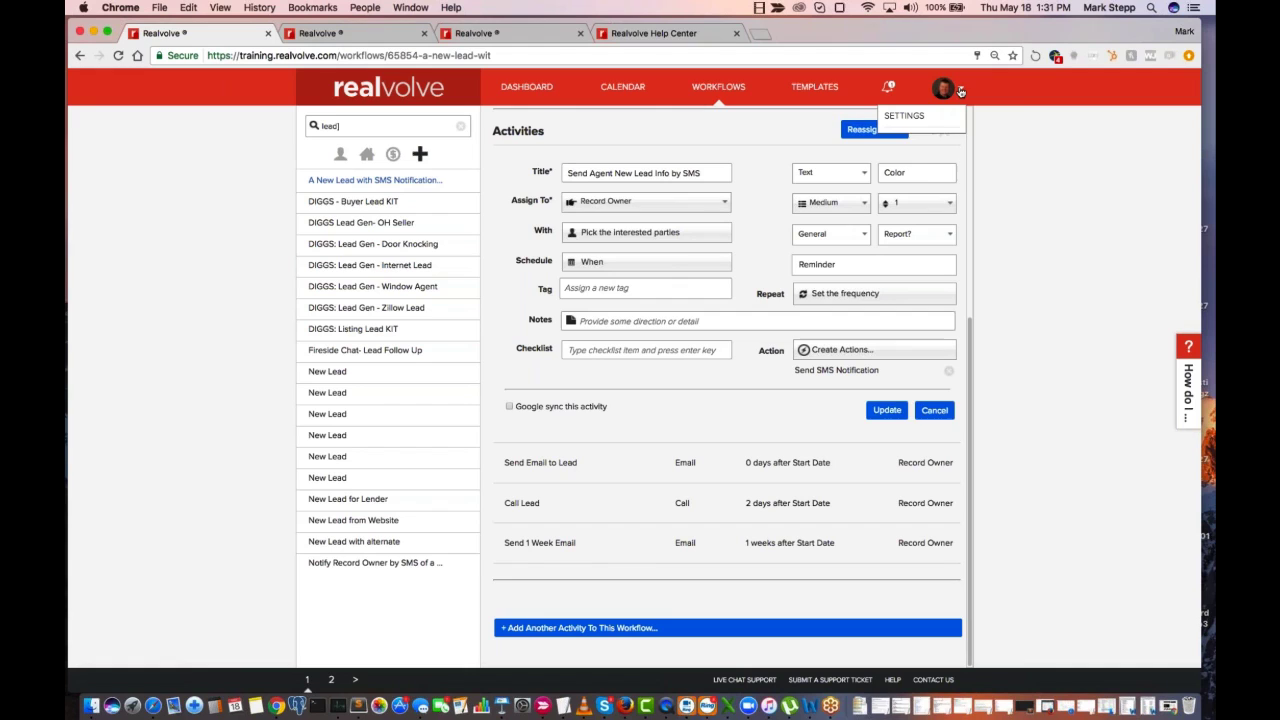
{"action": "left_click", "coordinate": [906, 118]}
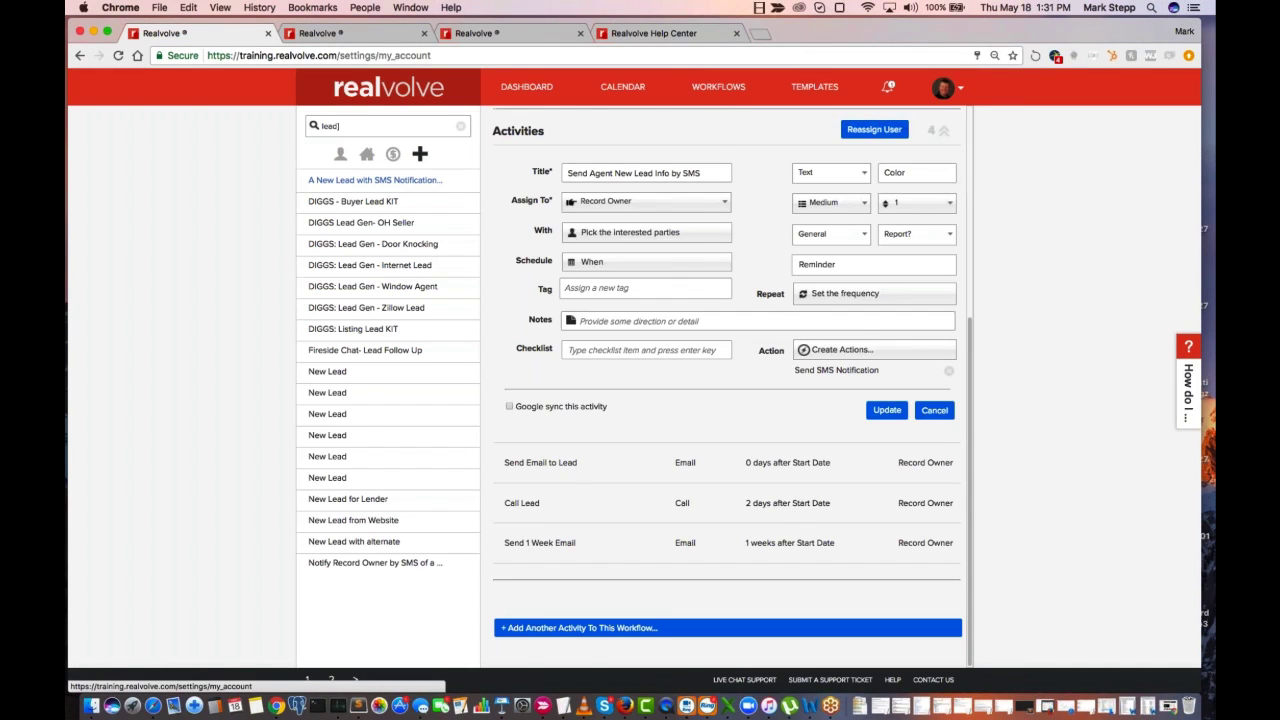
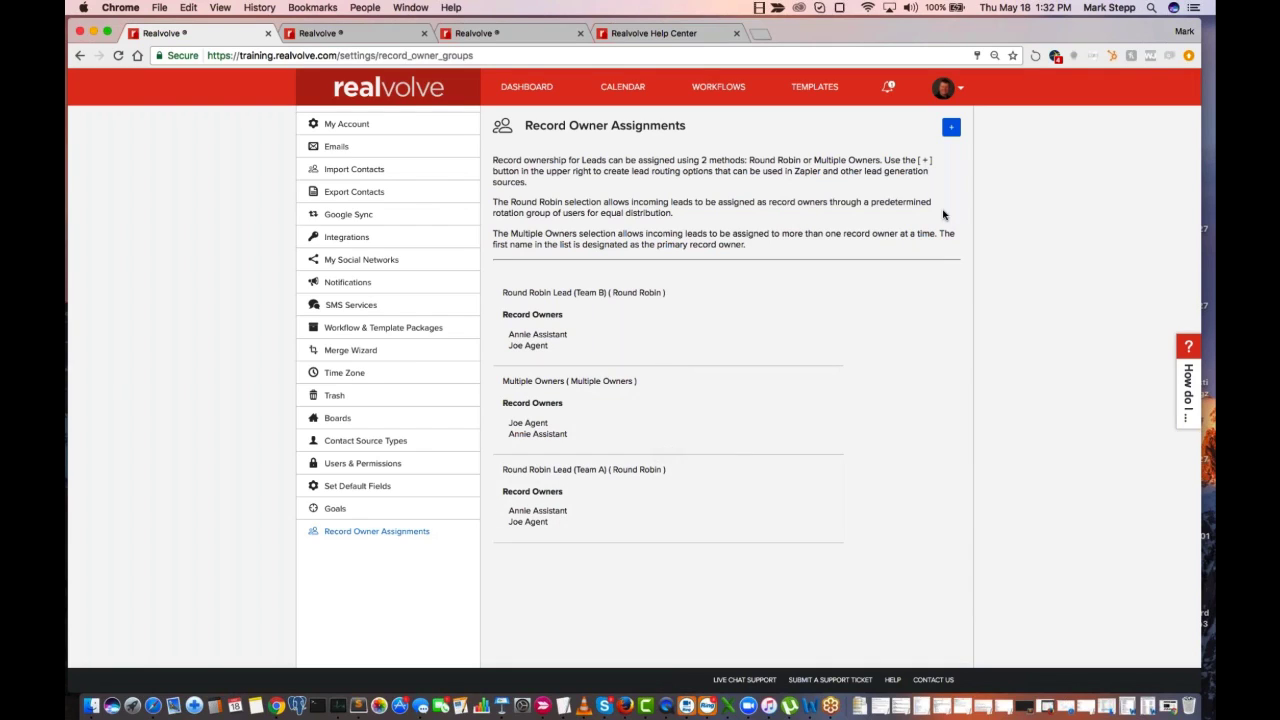
Start a new record owner assignment titled "Round Robin (My Awesome TEAM)"
{"action": "left_click", "coordinate": [953, 129]}
{"action": "left_click", "coordinate": [584, 302]}
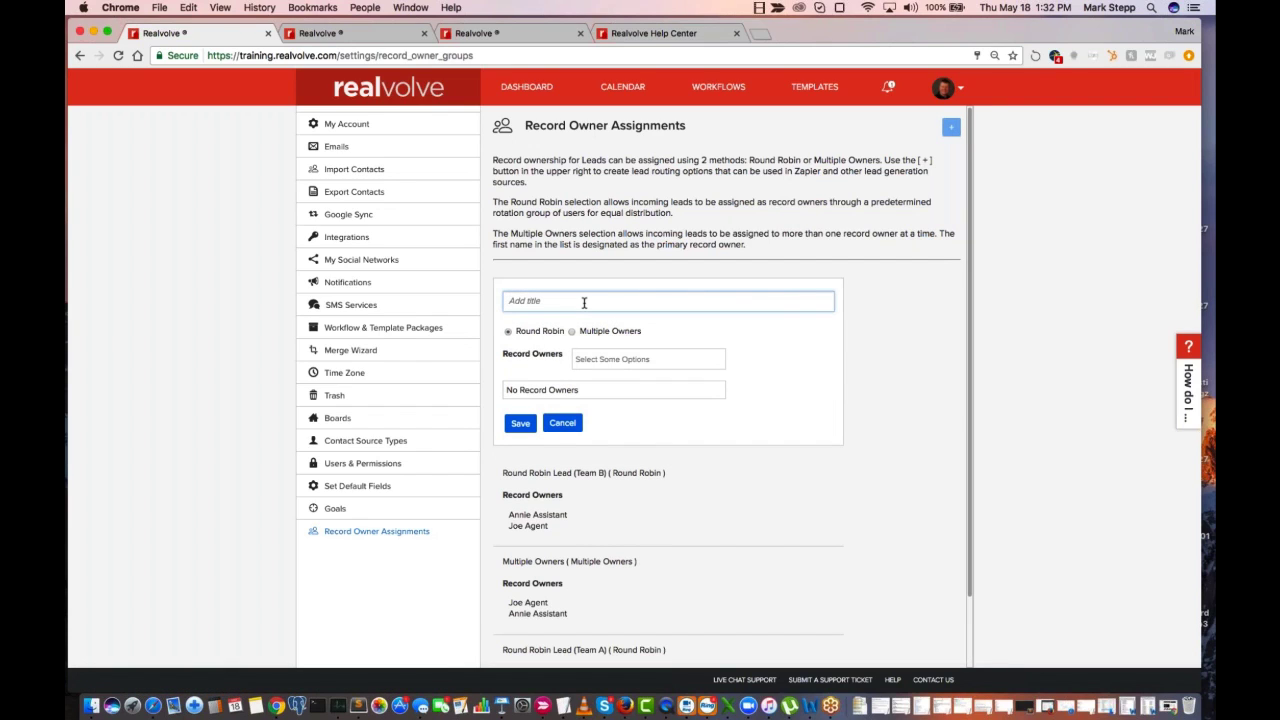
{"action": "type", "text": "Roun"}
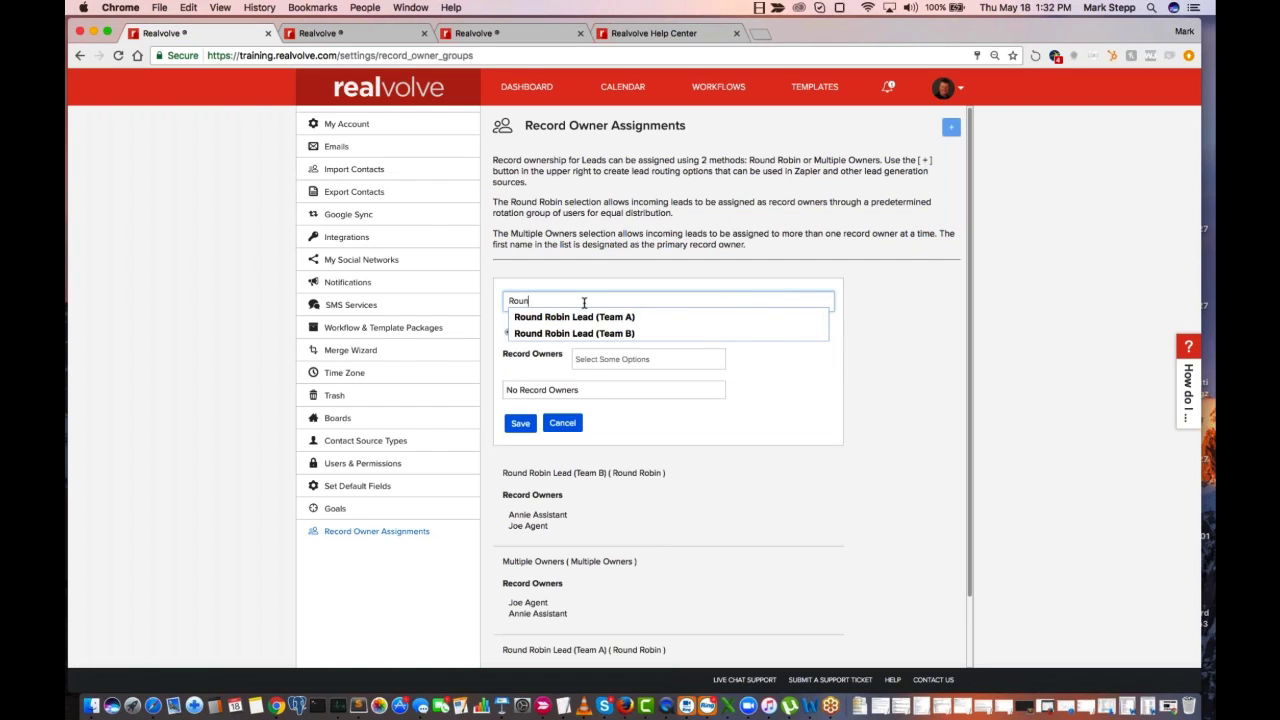
{"action": "type", "text": "d Robin ("}
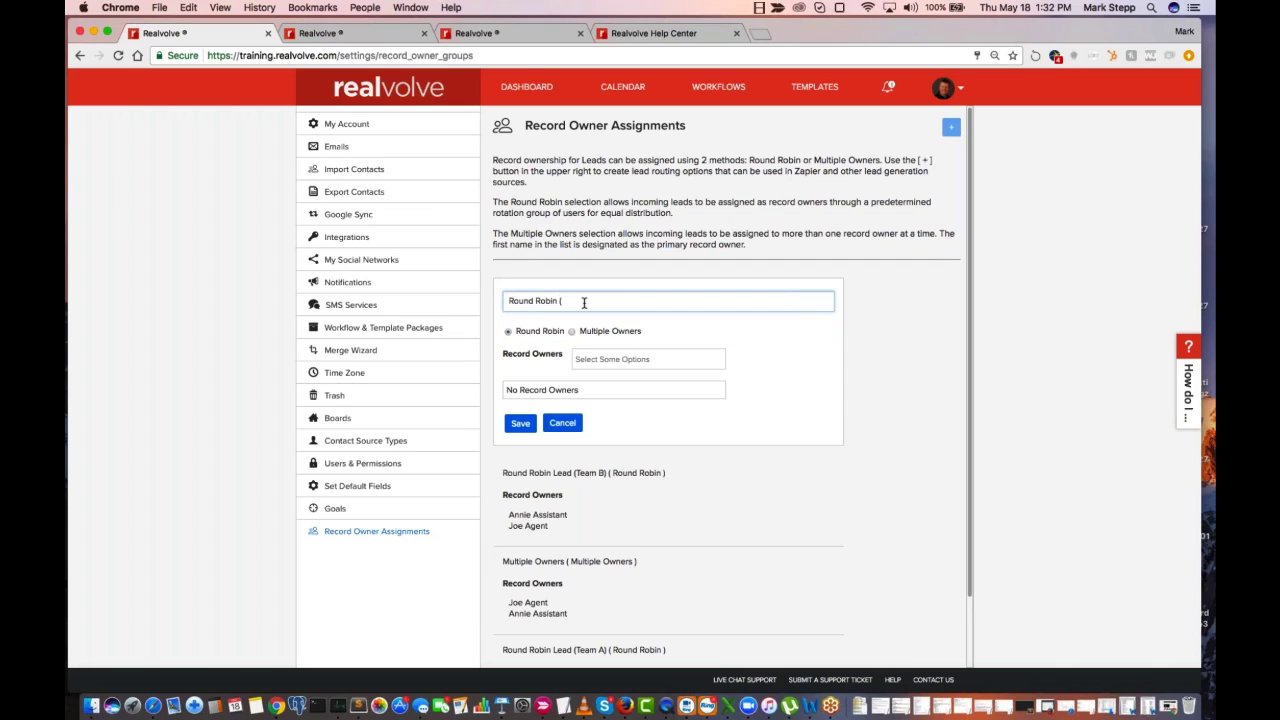
{"action": "type", "text": "My Awesome TEAM"}
Add the agent and the assistant as record owners, move the assistant ahead of the agent, and save the round robin assignment
{"action": "left_click", "coordinate": [615, 359]}
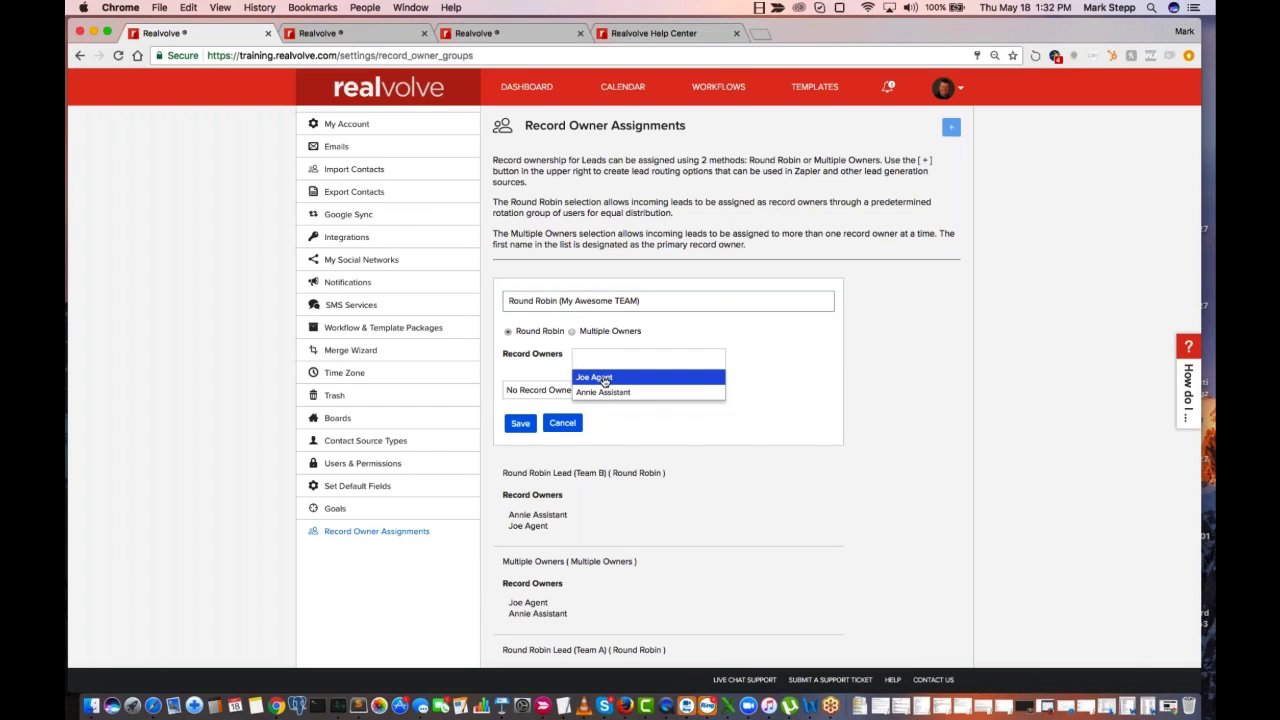
{"action": "left_click", "coordinate": [604, 379]}
{"action": "left_click", "coordinate": [604, 380]}
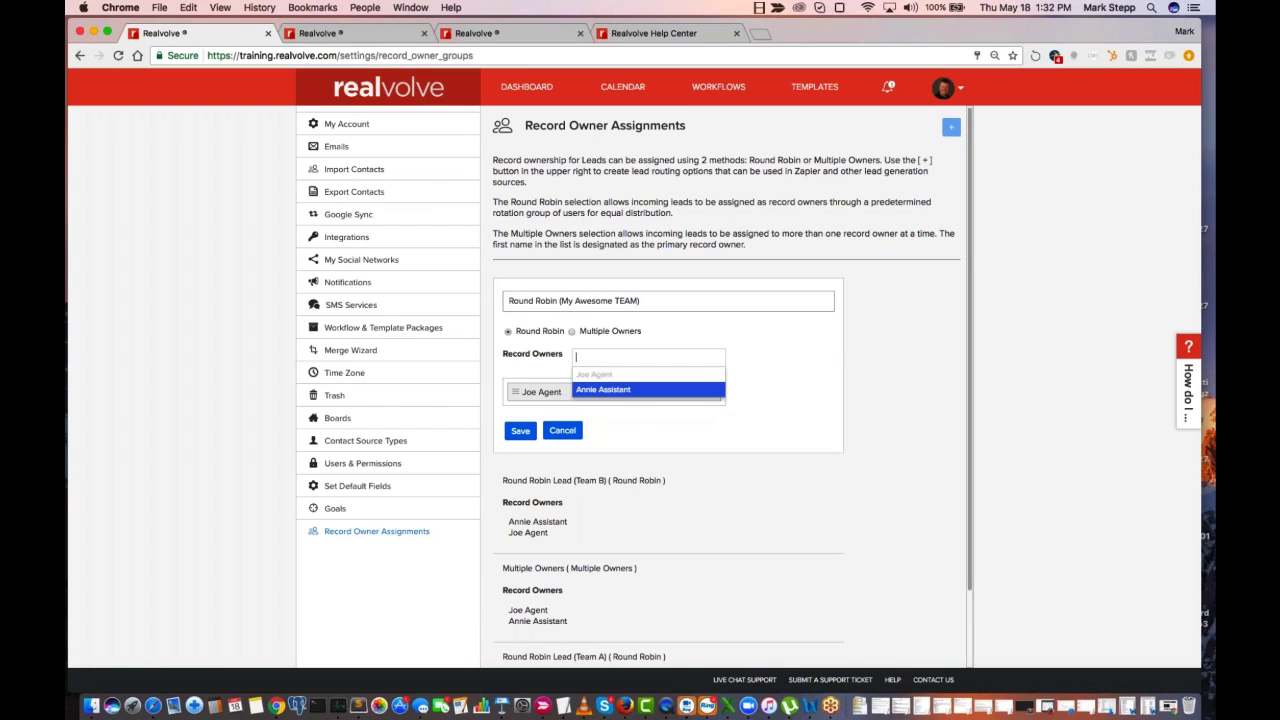
{"action": "left_click", "coordinate": [603, 389]}
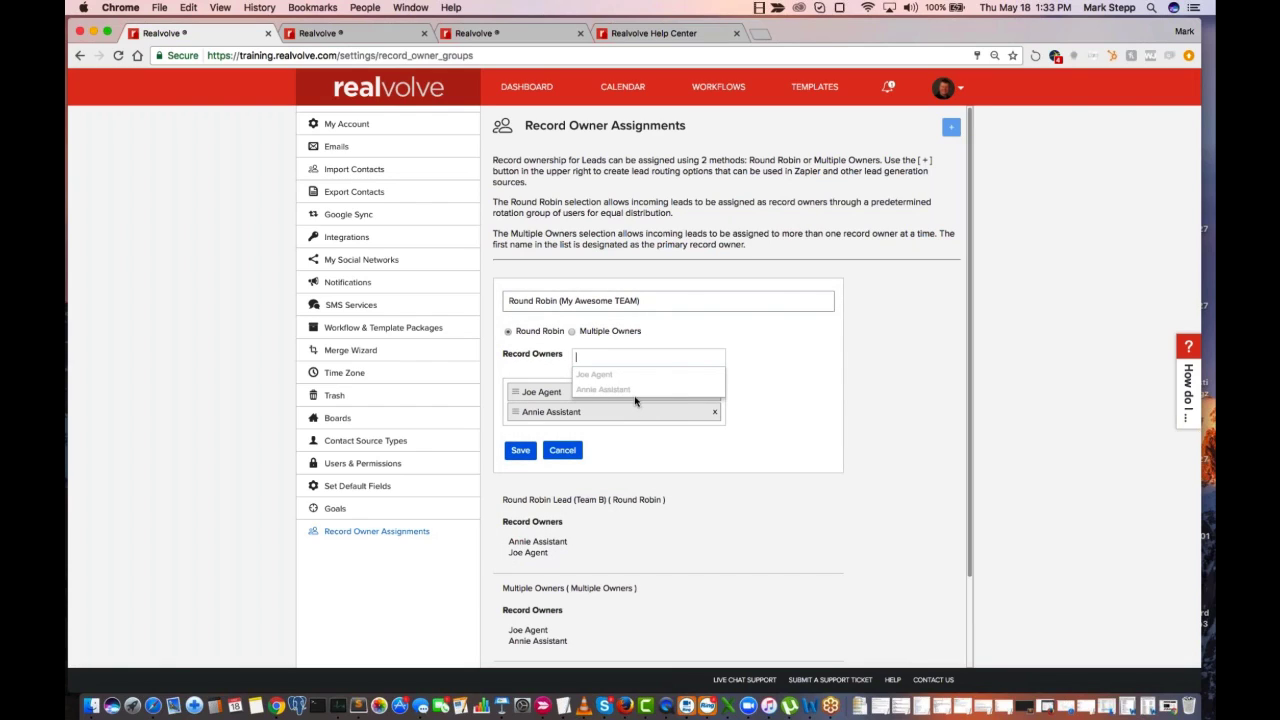
{"action": "left_click", "coordinate": [780, 382]}
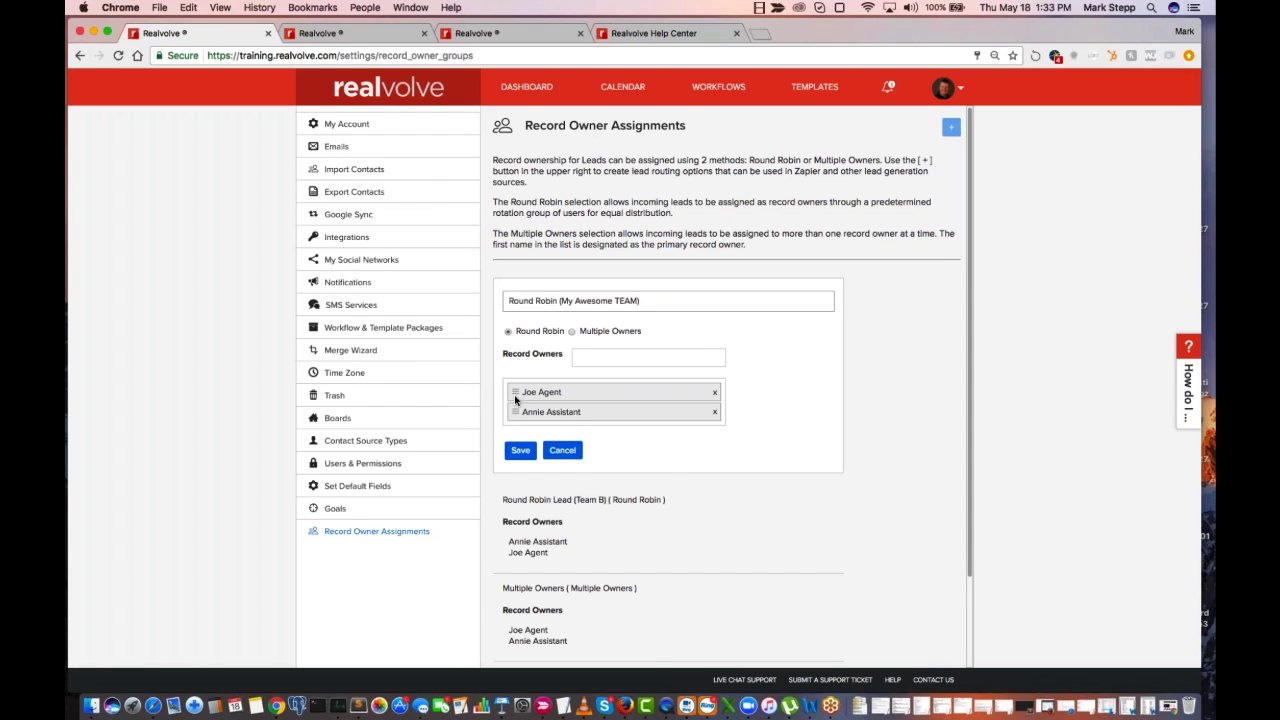
{"action": "left_click_drag", "start_coordinate": [515, 394], "coordinate": [517, 414]}
{"action": "left_click", "coordinate": [521, 452]}
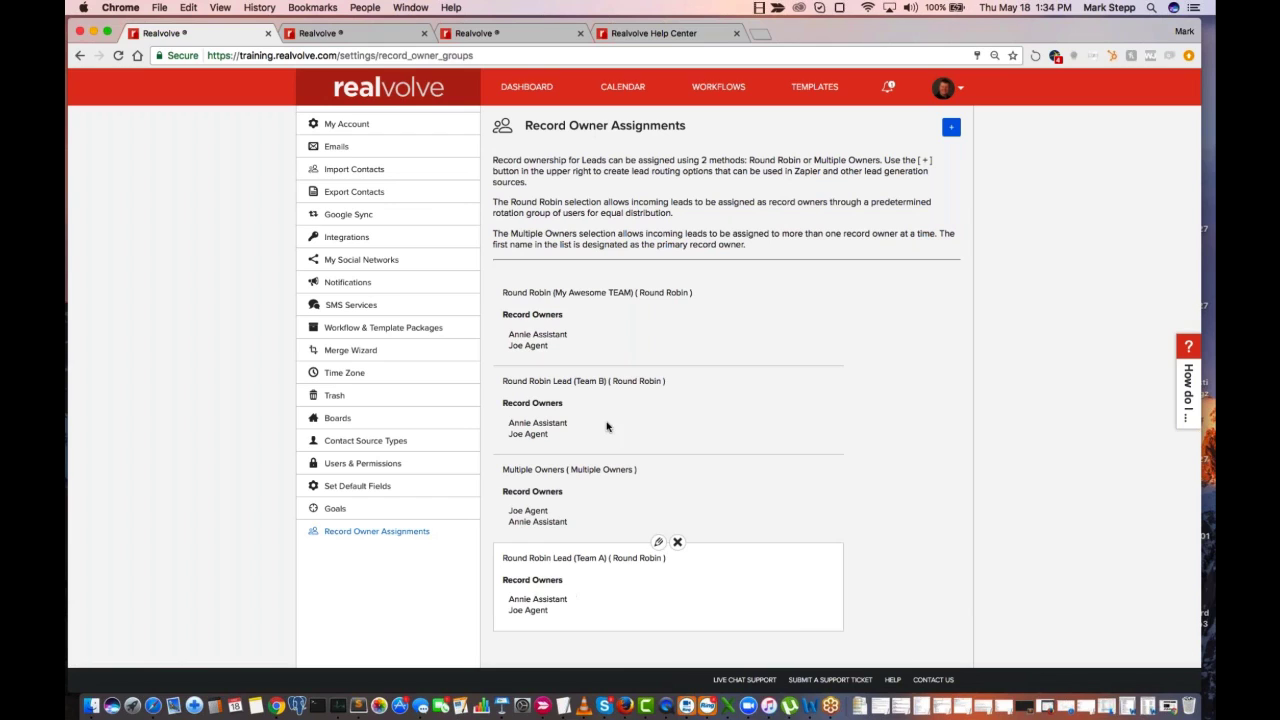
Go to Zapier in a new browser tab and open the "New Leads to Realvolve Account" Zap from the Zaps list
{"action": "left_click", "coordinate": [760, 33]}
{"action": "type", "text": "zapier.com"}
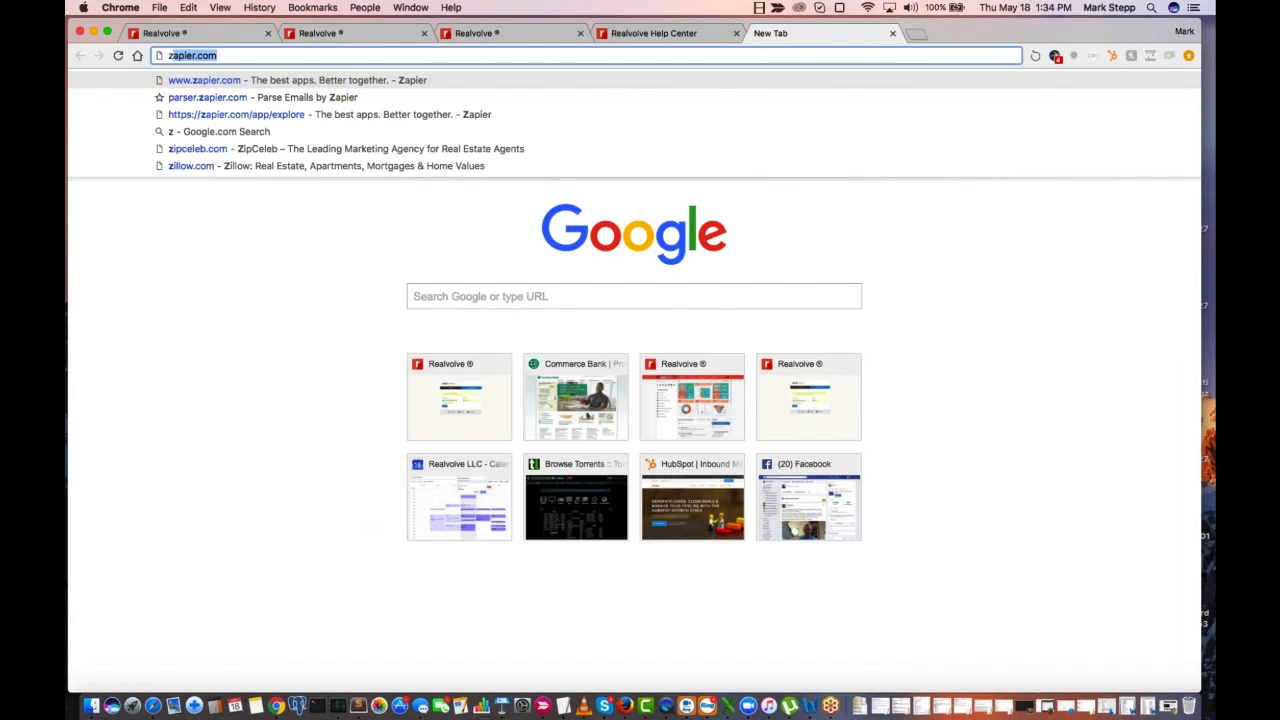
{"action": "key", "text": "Return"}
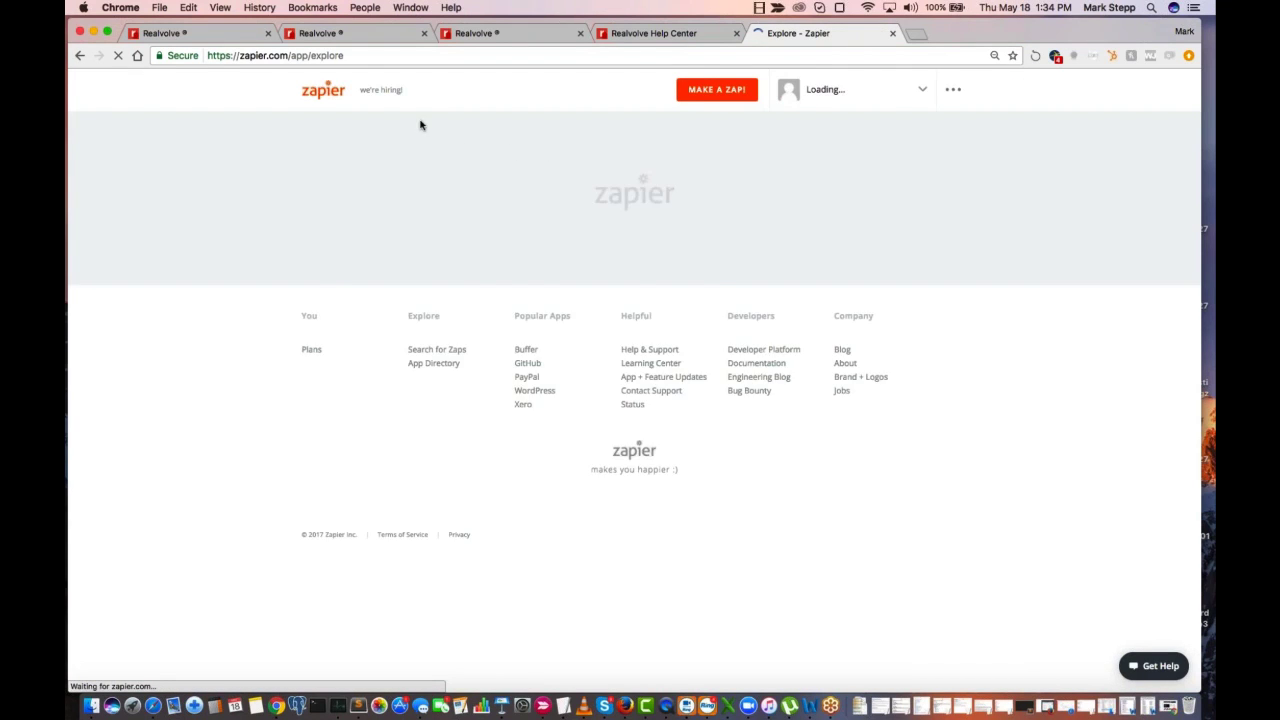
{"action": "left_click", "coordinate": [495, 130]}
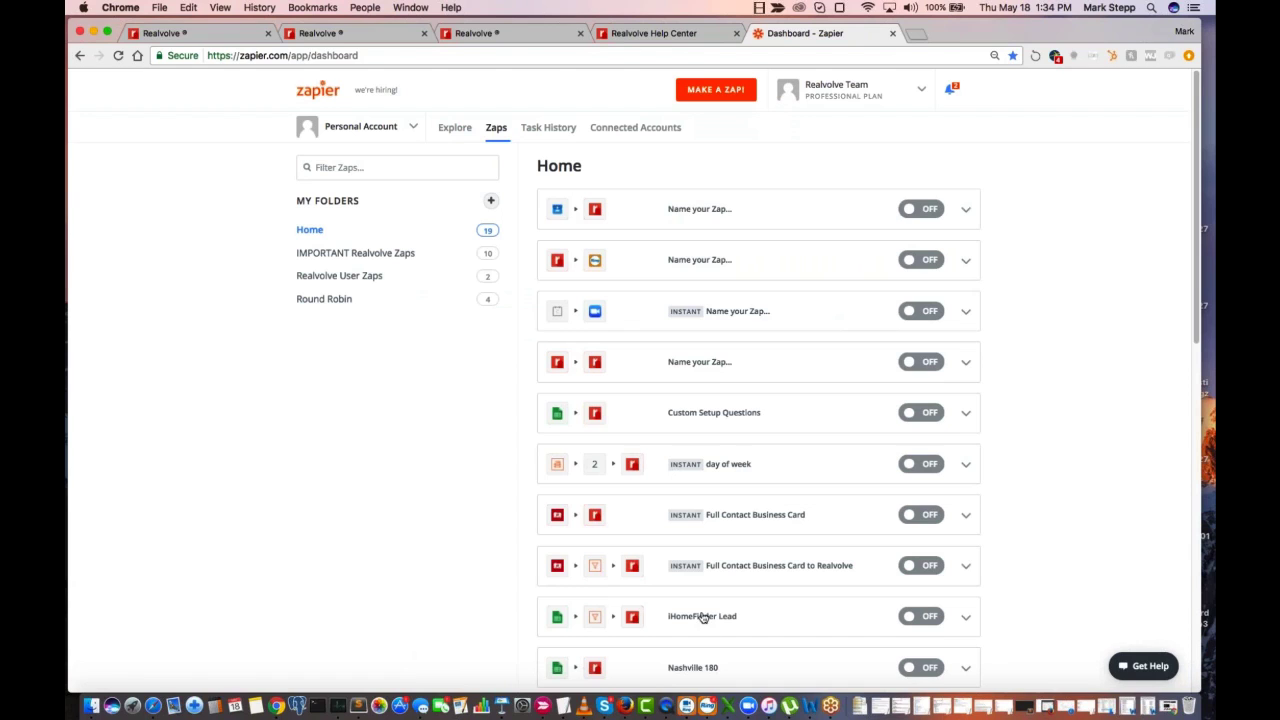
{"action": "scroll", "coordinate": [777, 477], "scroll_direction": "down", "scroll_amount": 5}
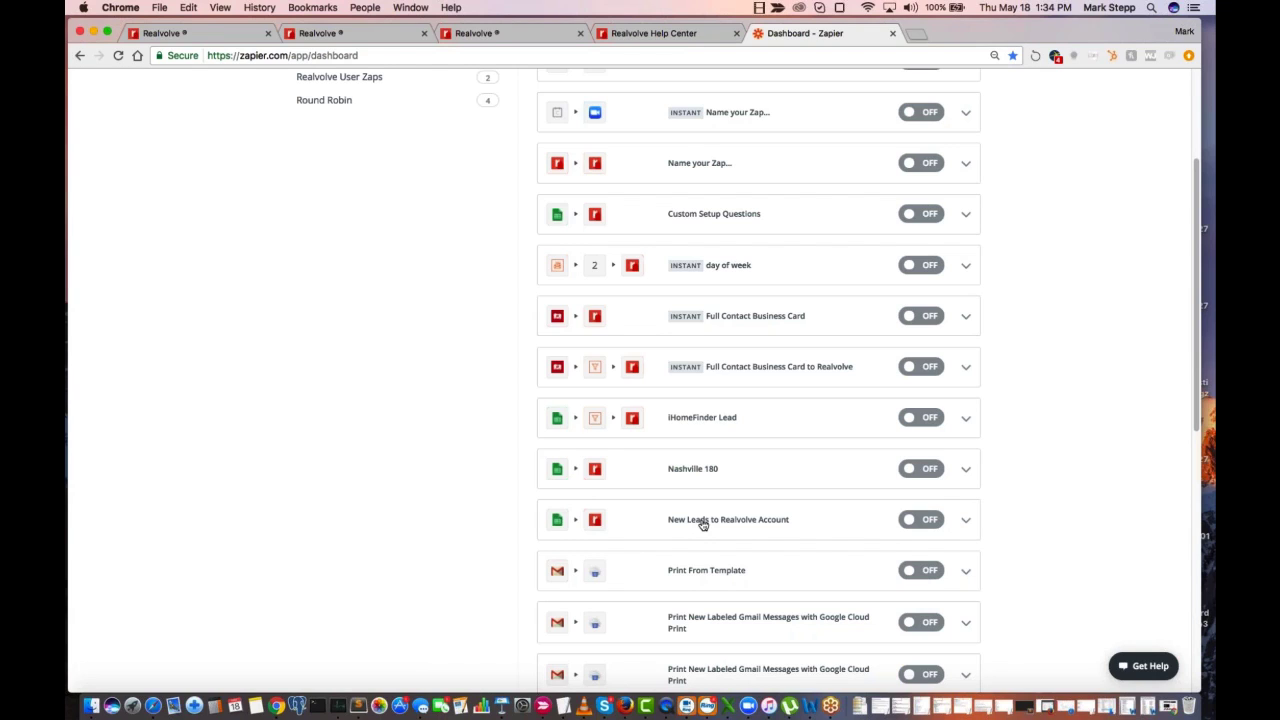
{"action": "left_click", "coordinate": [703, 524]}
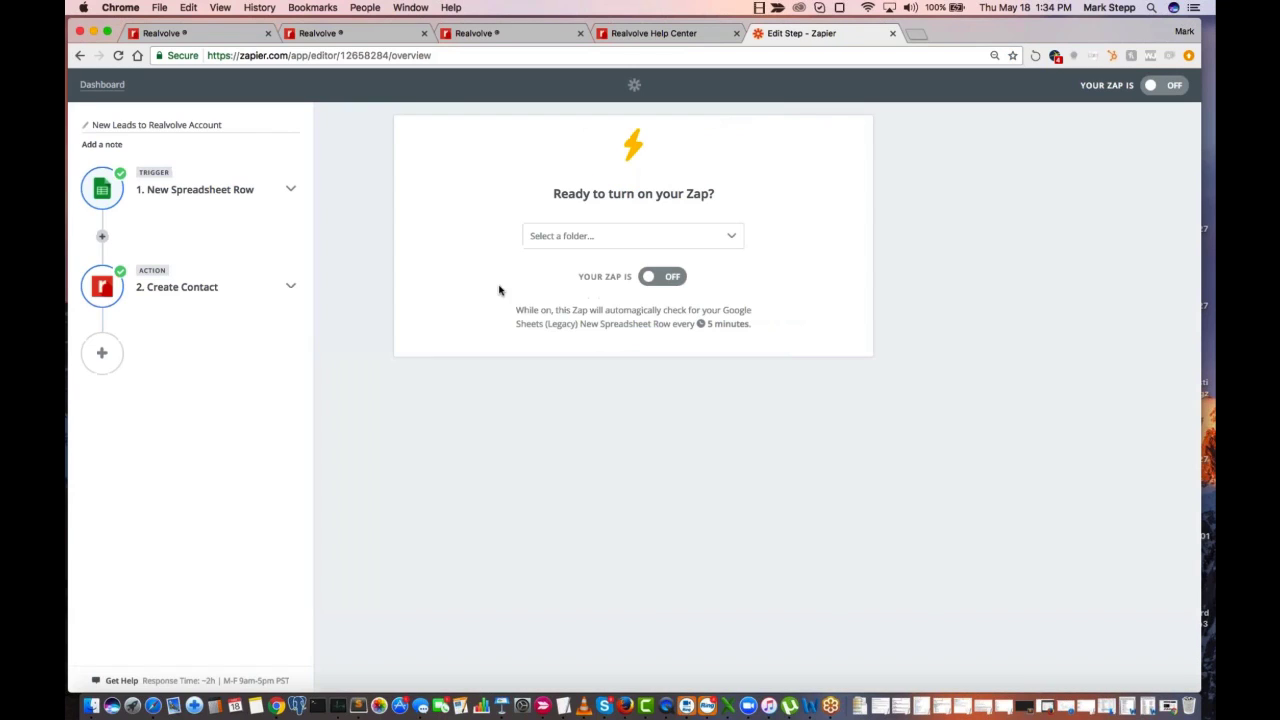
In the Create Contact action's template, set the Record Owner to the "Round Robin (My Awesome TEAM)" assignment
{"action": "left_click", "coordinate": [210, 288]}
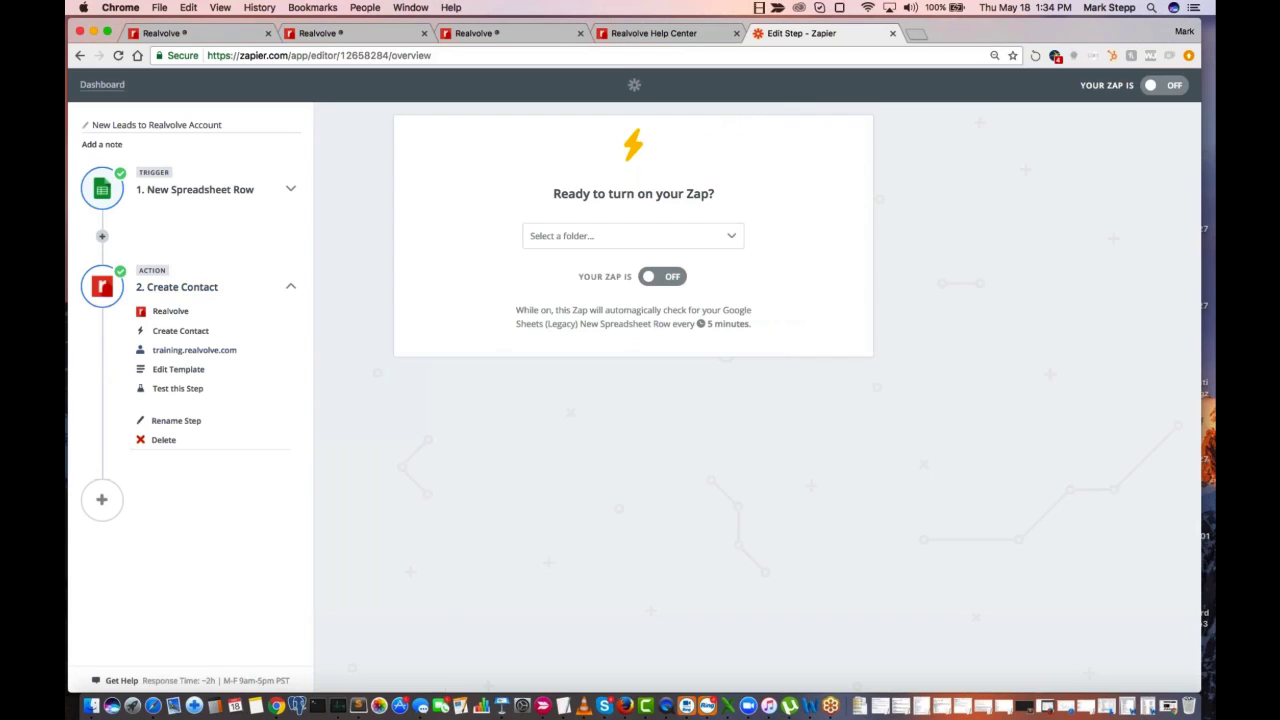
{"action": "left_click", "coordinate": [177, 371]}
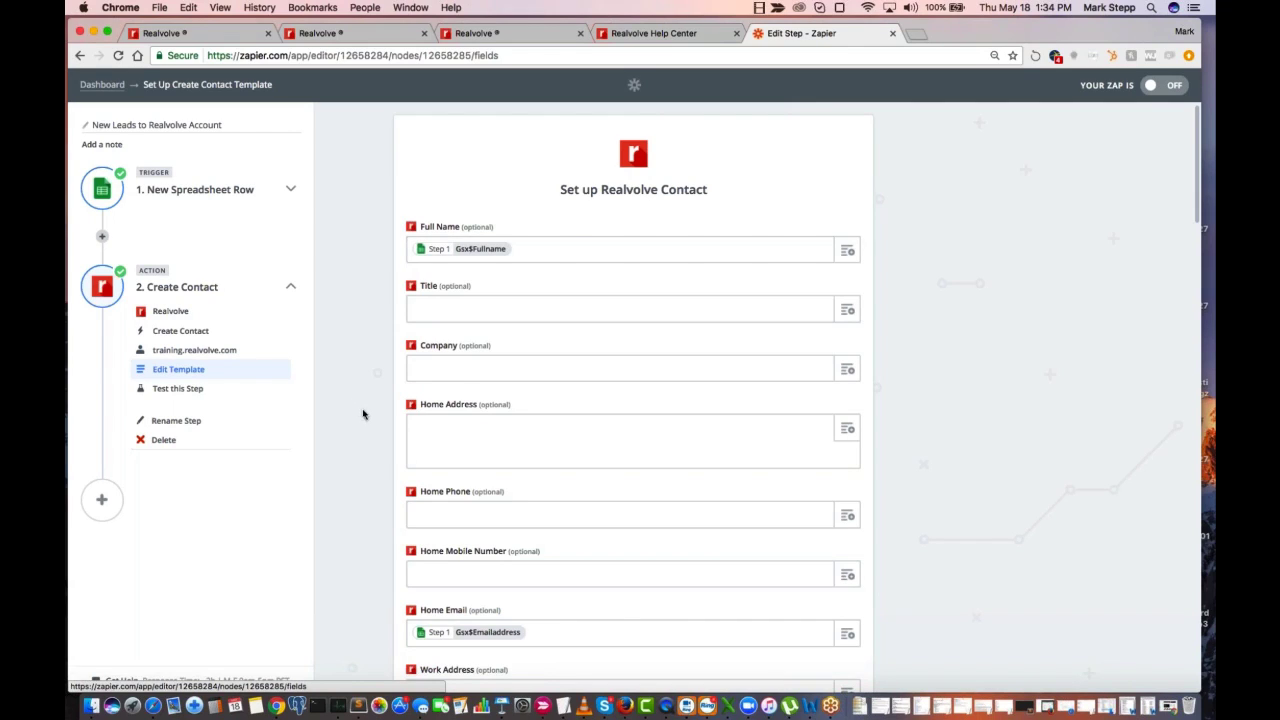
{"action": "scroll", "coordinate": [364, 443], "scroll_direction": "down", "scroll_amount": 5}
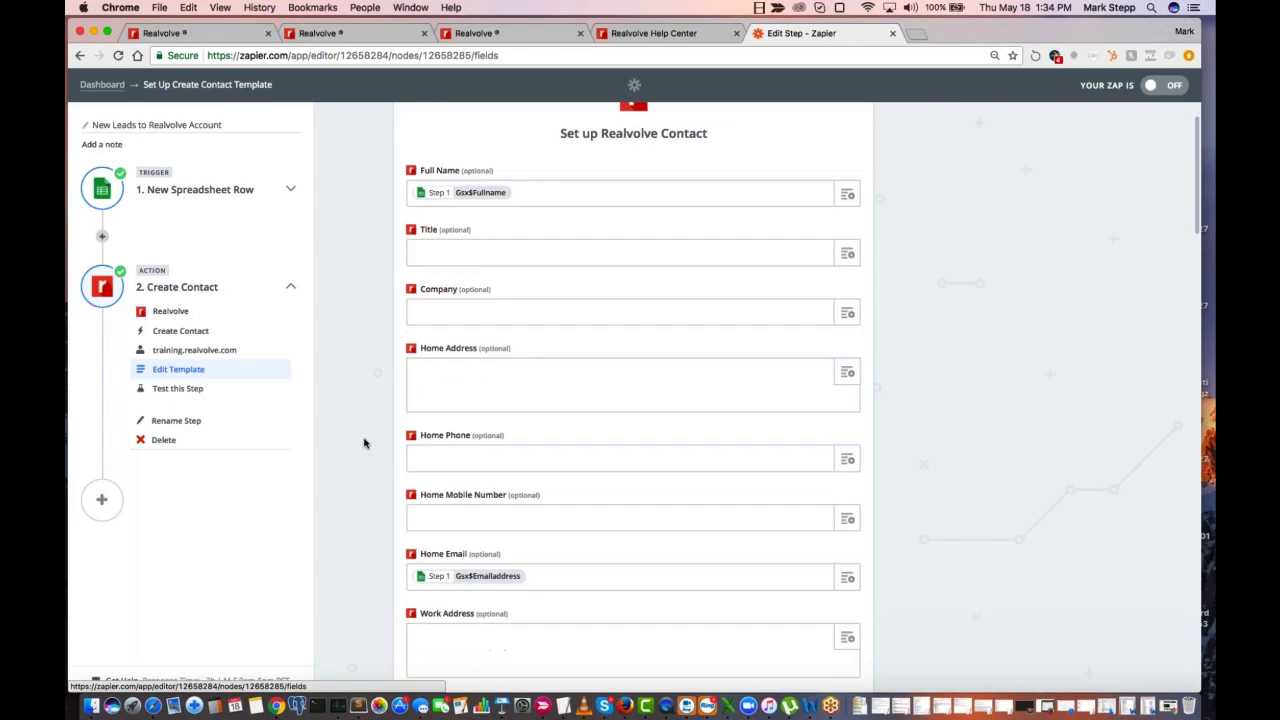
{"action": "scroll", "coordinate": [514, 557], "scroll_direction": "down", "scroll_amount": 3}
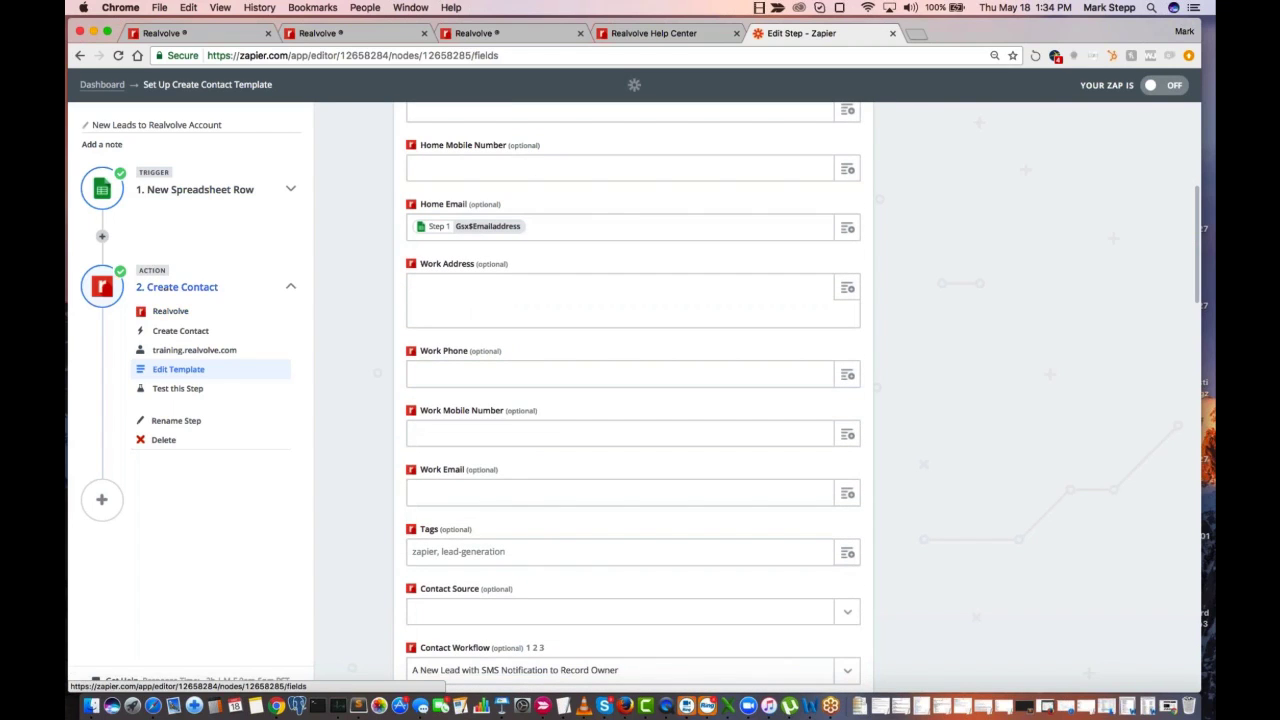
{"action": "scroll", "coordinate": [516, 557], "scroll_direction": "down", "scroll_amount": 3}
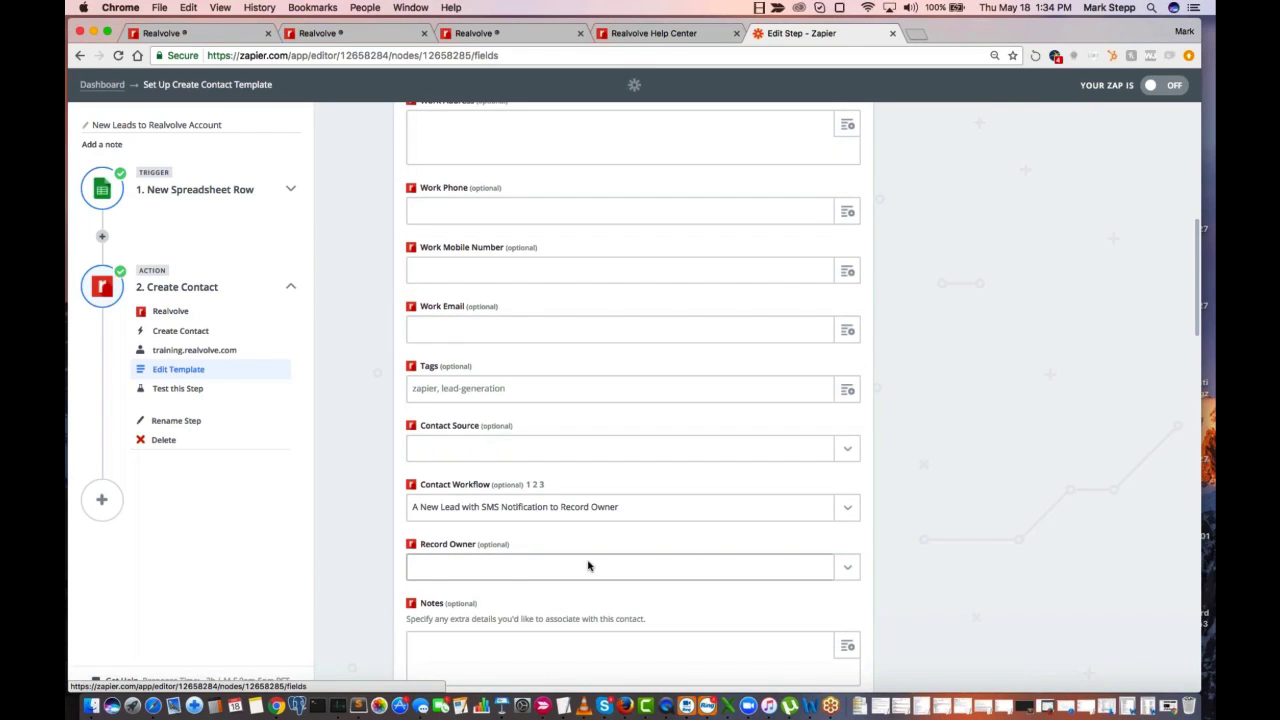
{"action": "scroll", "coordinate": [891, 557], "scroll_direction": "down", "scroll_amount": 3}
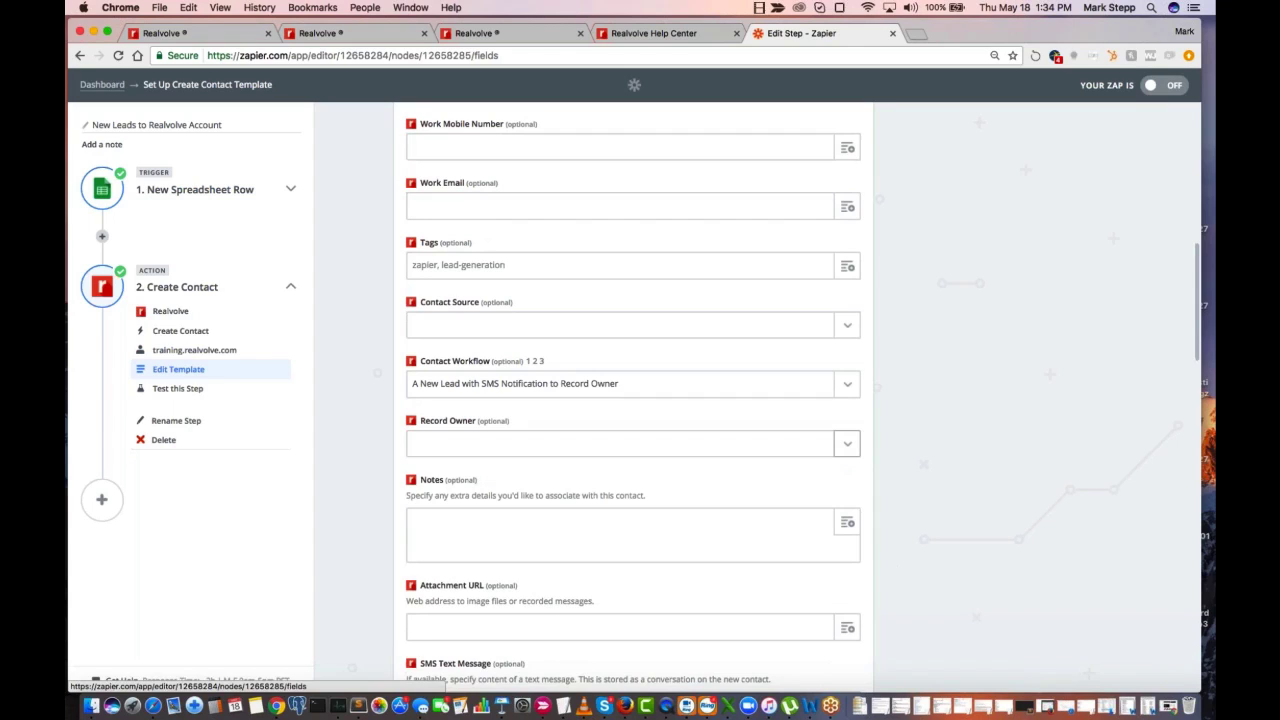
{"action": "left_click", "coordinate": [847, 443]}
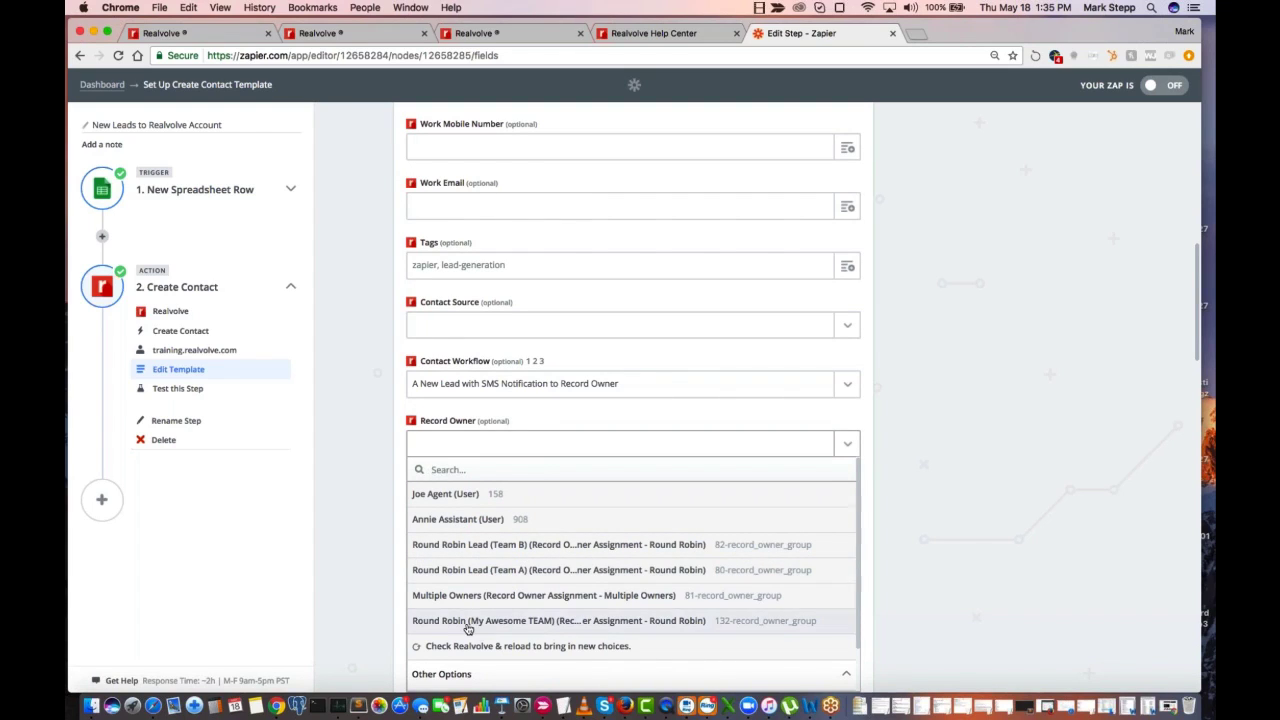
{"action": "left_click", "coordinate": [541, 625]}
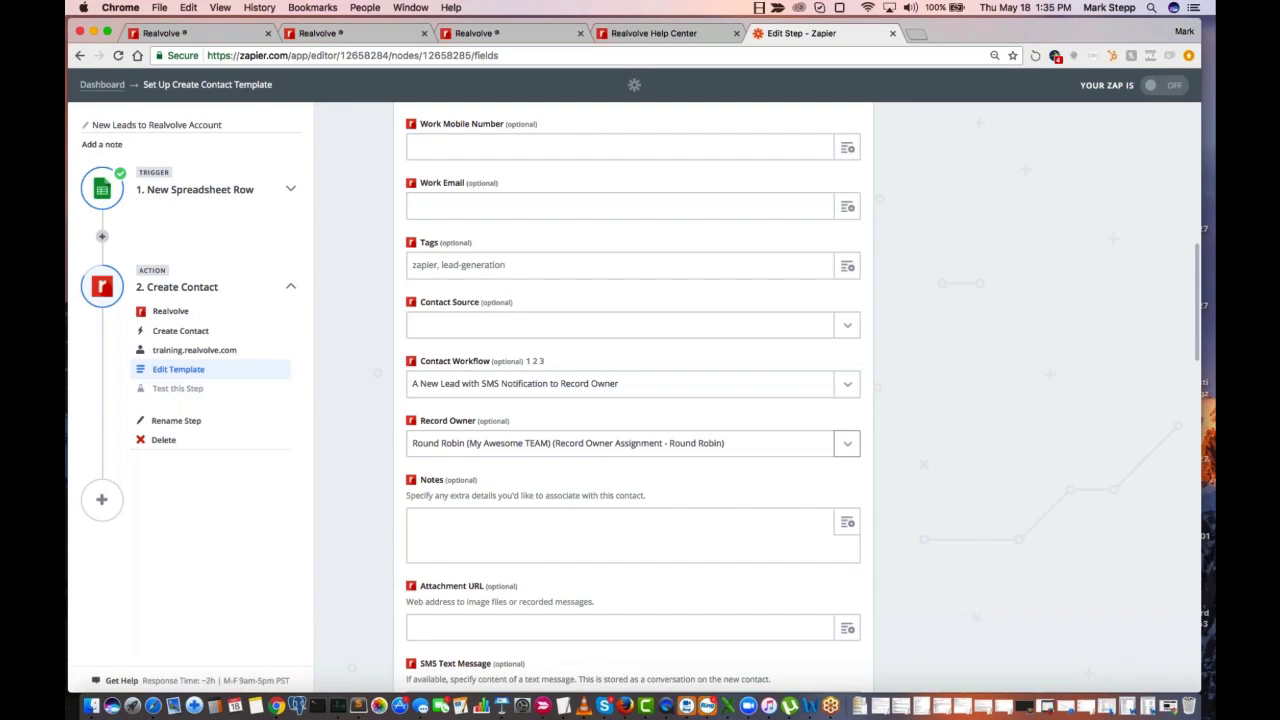
Examine the remaining optional contact fields in the Create Contact template, from Notes and SMS Text Message through Category, Kids and Active
{"action": "scroll", "coordinate": [617, 526], "scroll_direction": "down", "scroll_amount": 4}
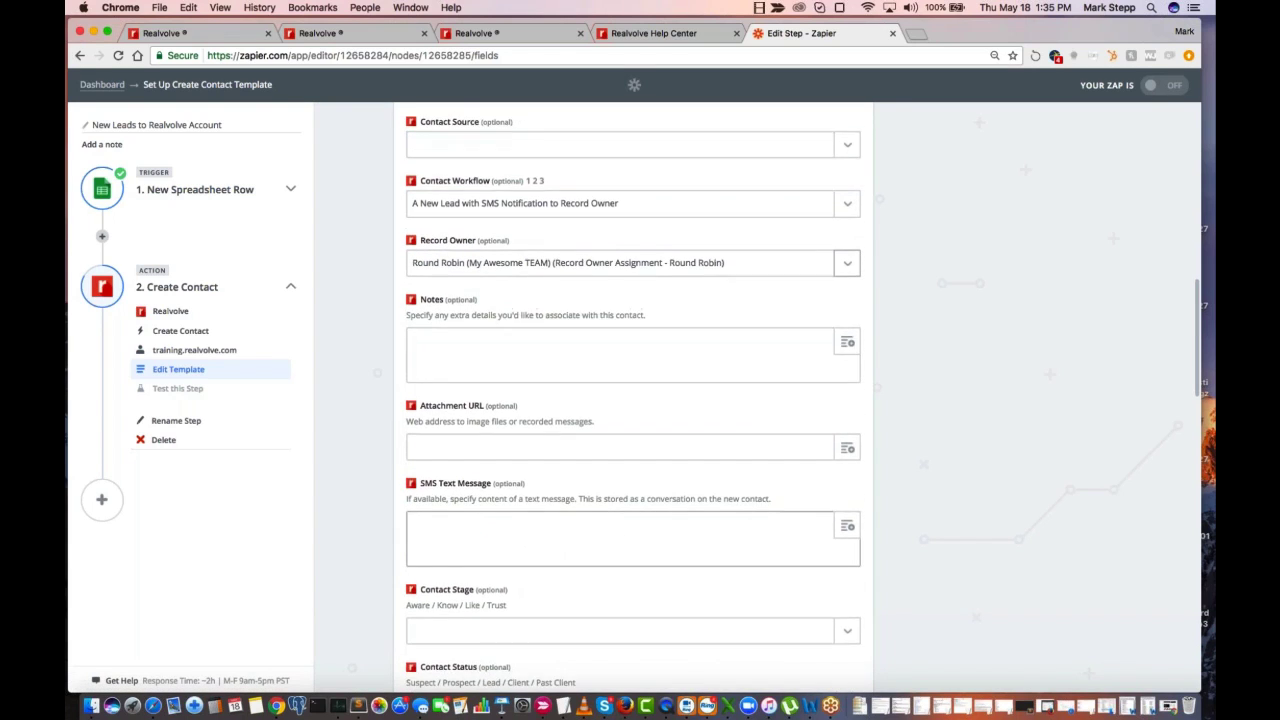
{"action": "scroll", "coordinate": [633, 398], "scroll_direction": "up", "scroll_amount": 2}
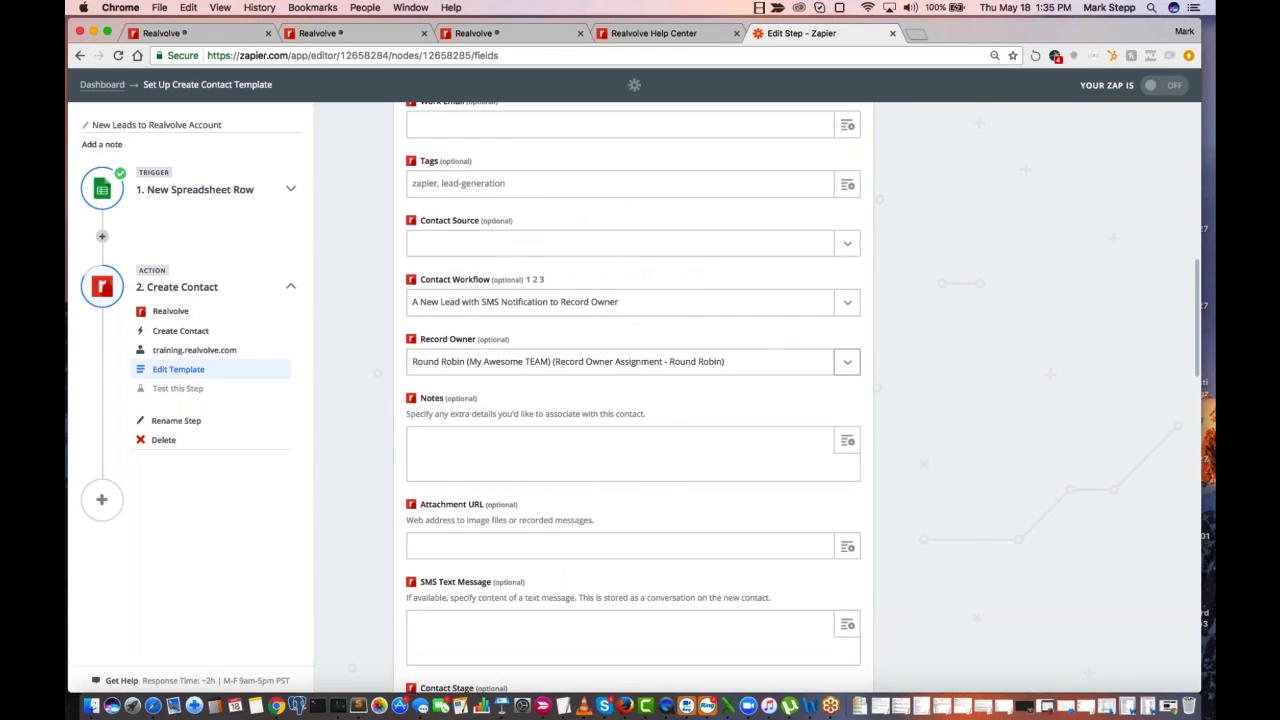
{"action": "scroll", "coordinate": [623, 501], "scroll_direction": "down", "scroll_amount": 2}
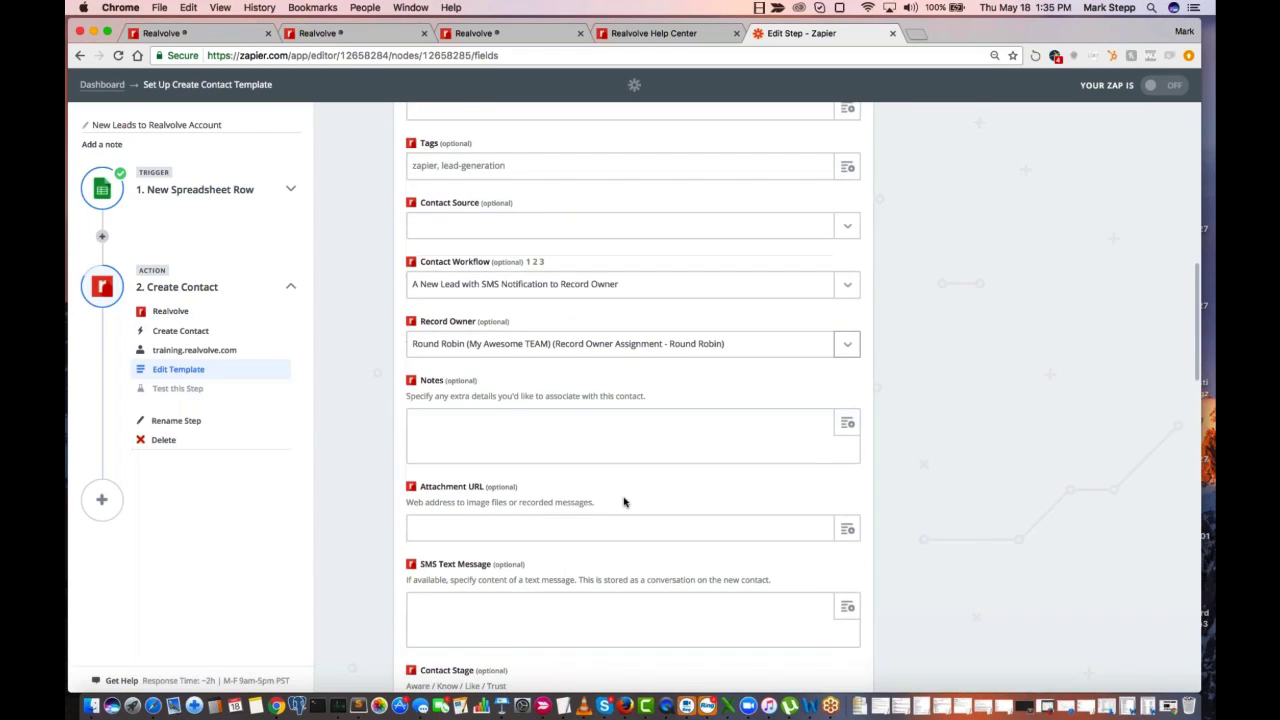
{"action": "scroll", "coordinate": [624, 502], "scroll_direction": "up", "scroll_amount": 3}
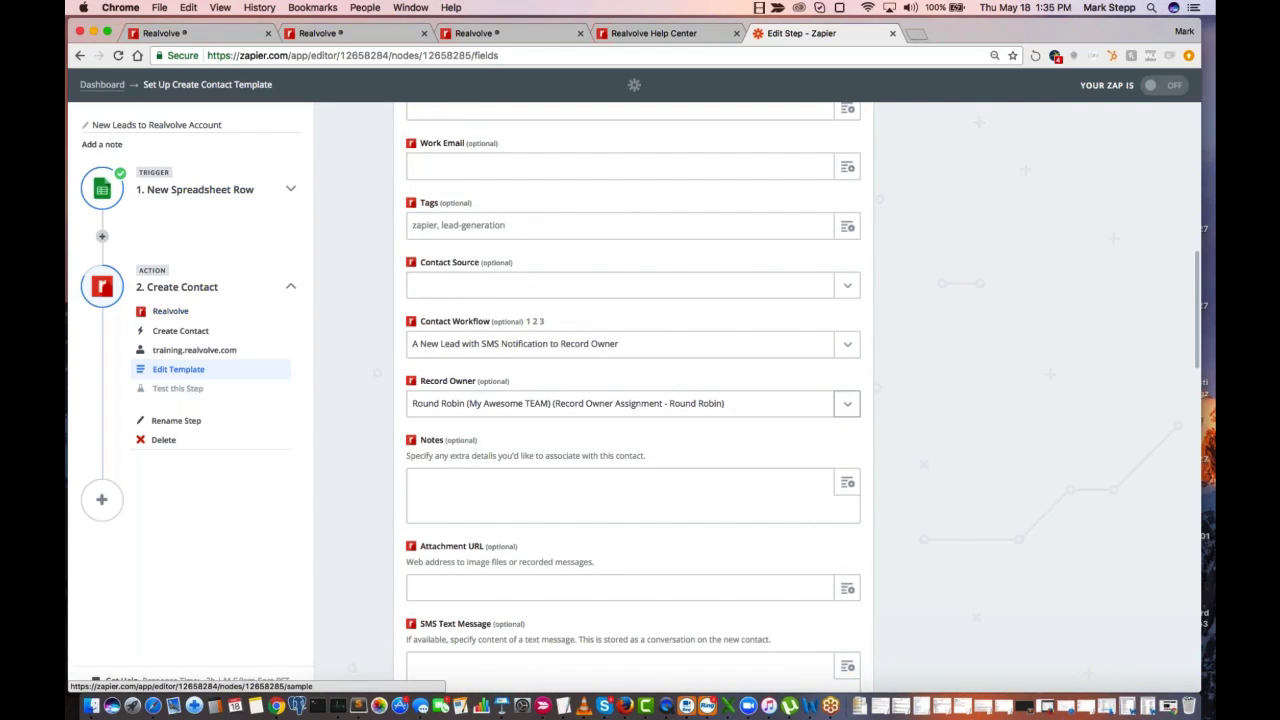
{"action": "scroll", "coordinate": [408, 305], "scroll_direction": "down", "scroll_amount": 3}
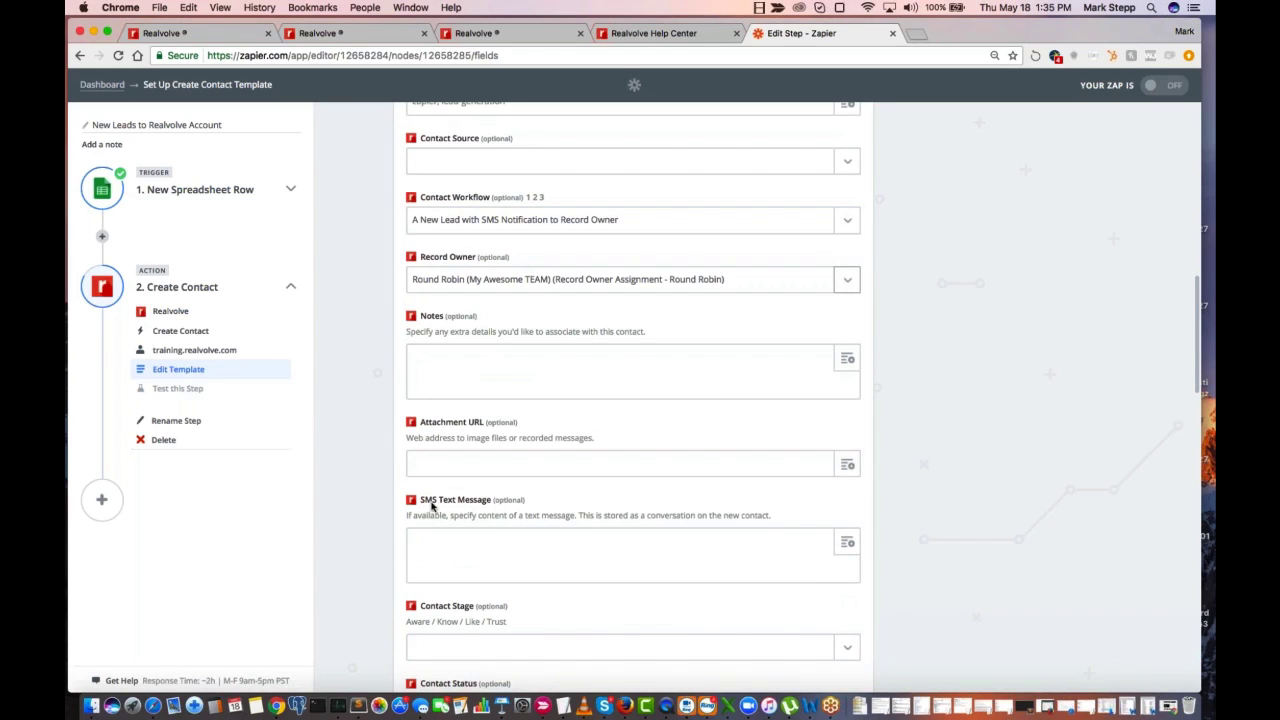
{"action": "scroll", "coordinate": [486, 508], "scroll_direction": "down", "scroll_amount": 1}
{"action": "scroll", "coordinate": [486, 508], "scroll_direction": "down", "scroll_amount": 7}
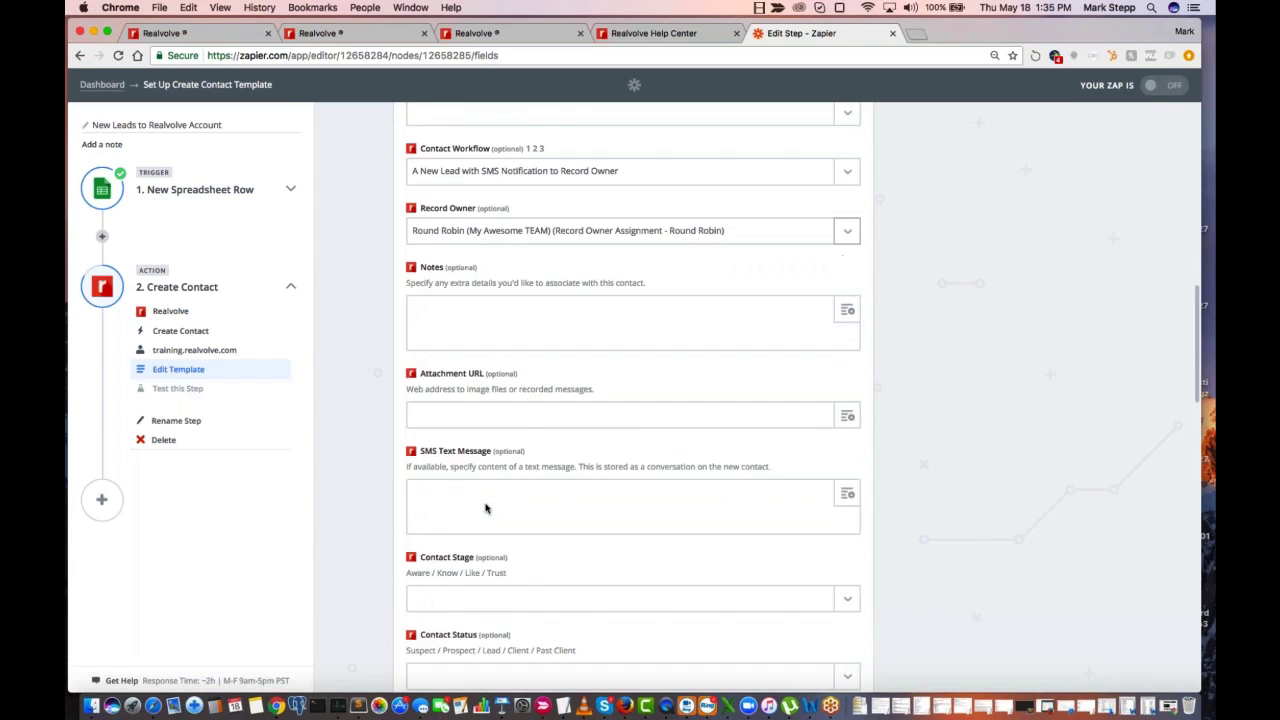
{"action": "scroll", "coordinate": [486, 508], "scroll_direction": "down", "scroll_amount": 2}
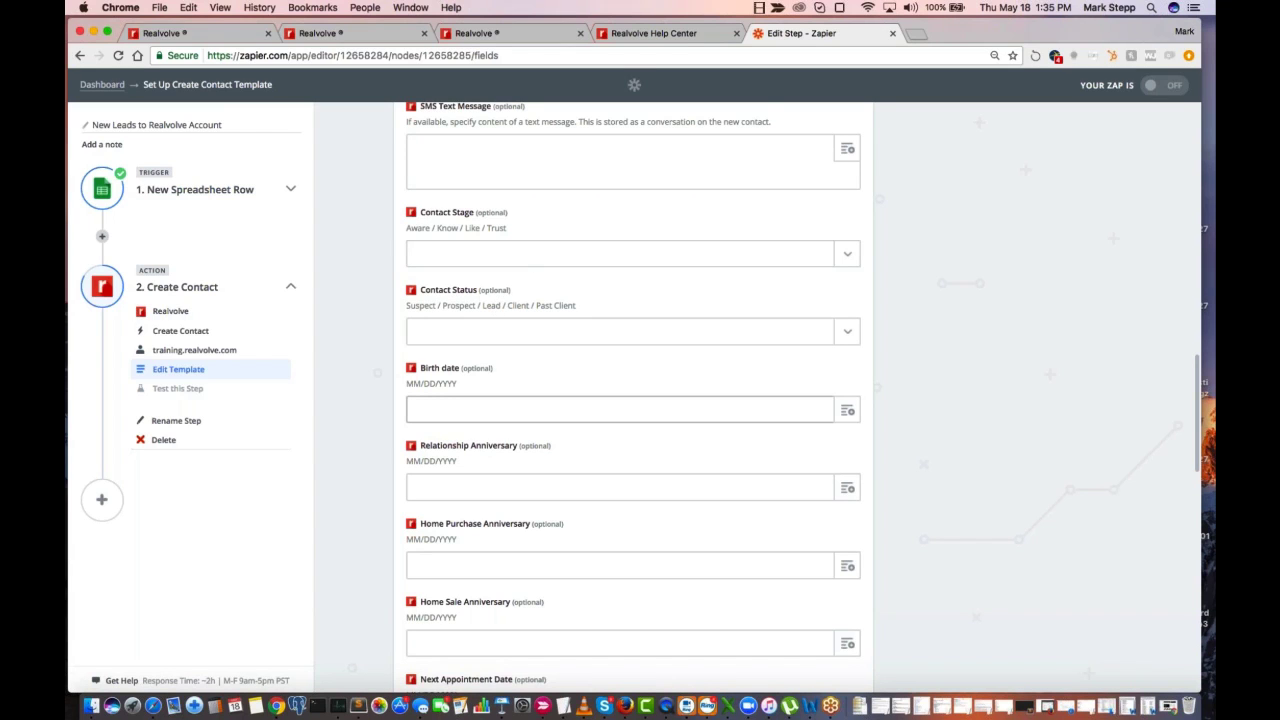
{"action": "scroll", "coordinate": [506, 407], "scroll_direction": "down", "scroll_amount": 4}
{"action": "scroll", "coordinate": [506, 407], "scroll_direction": "down", "scroll_amount": 6}
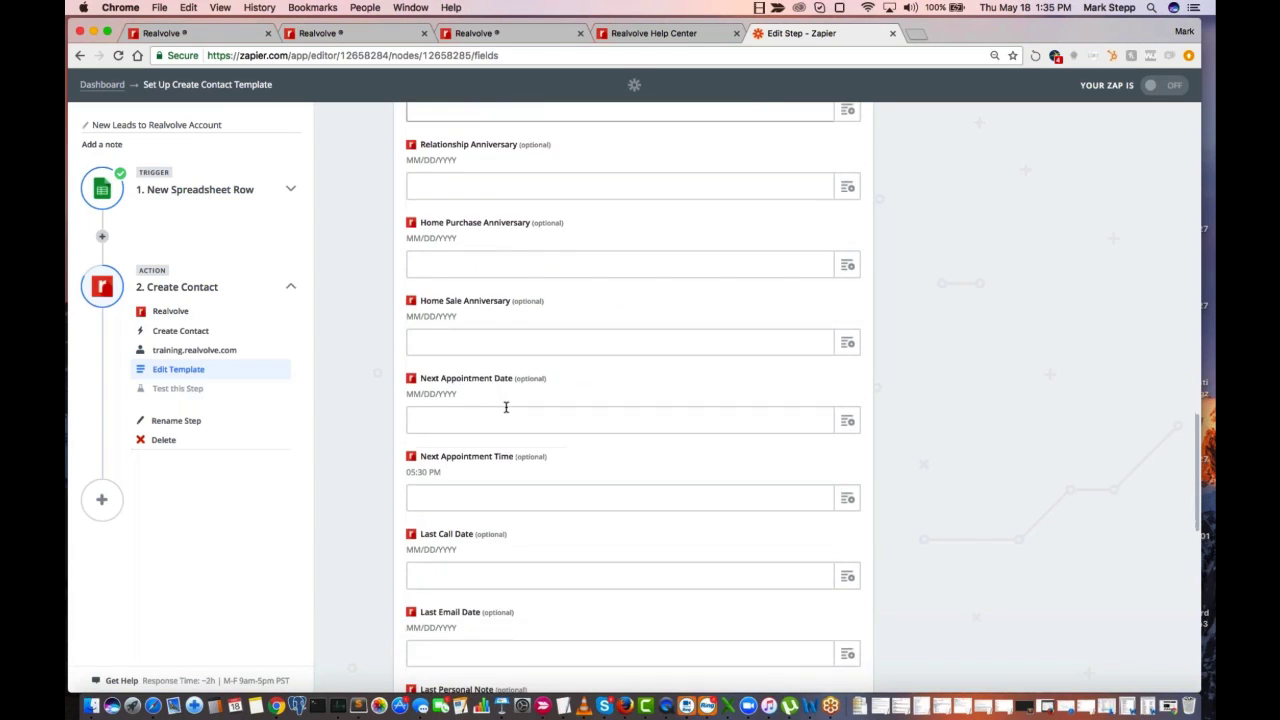
{"action": "scroll", "coordinate": [500, 509], "scroll_direction": "down", "scroll_amount": 4}
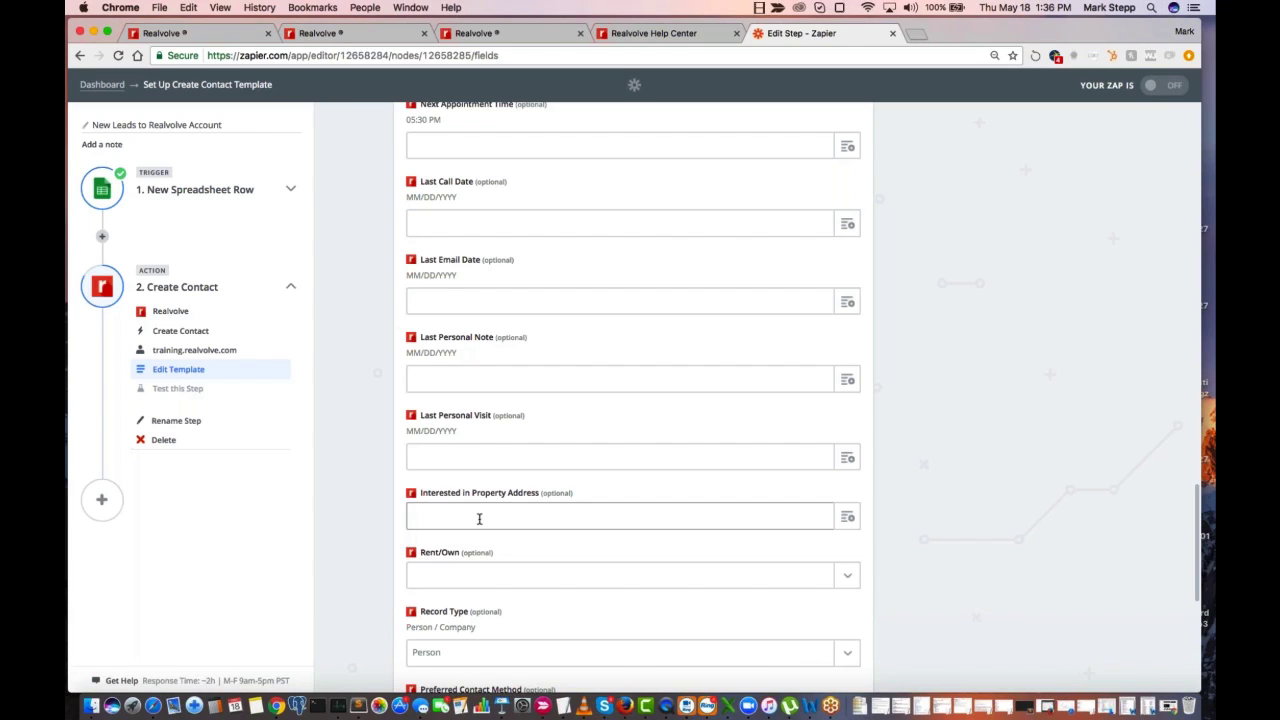
{"action": "scroll", "coordinate": [479, 518], "scroll_direction": "down", "scroll_amount": 5}
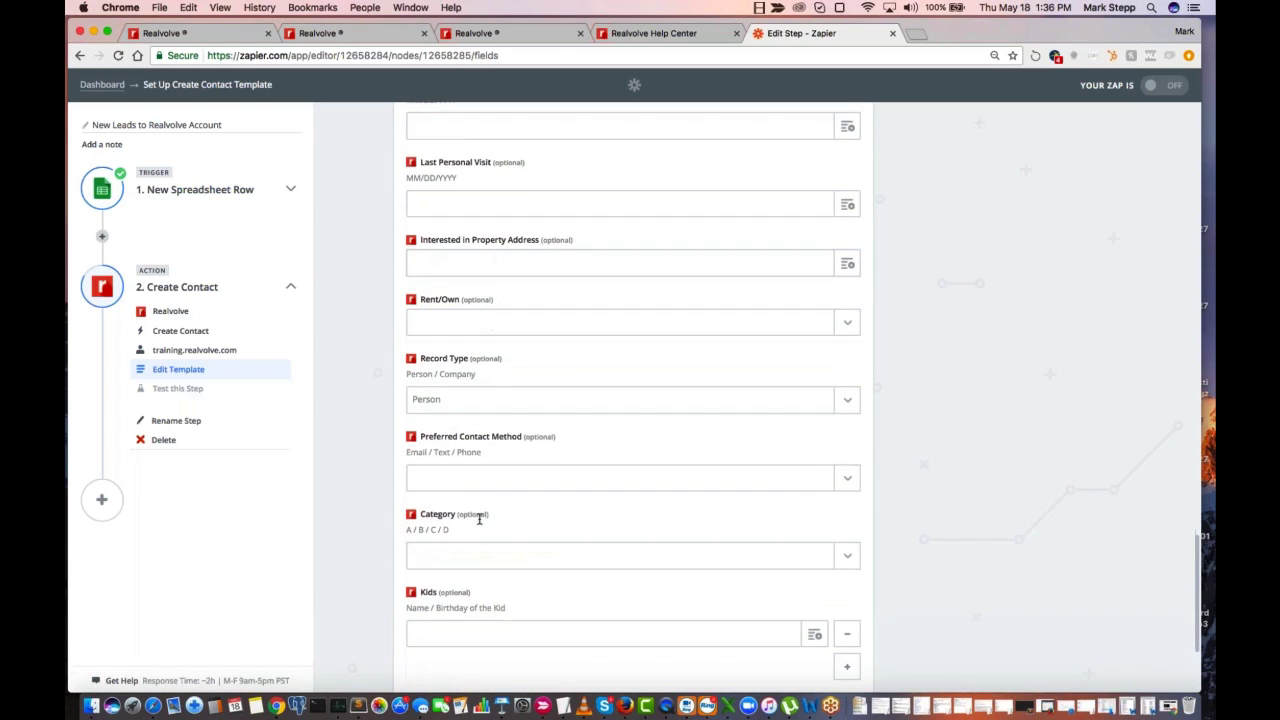
{"action": "scroll", "coordinate": [479, 518], "scroll_direction": "down", "scroll_amount": 2}
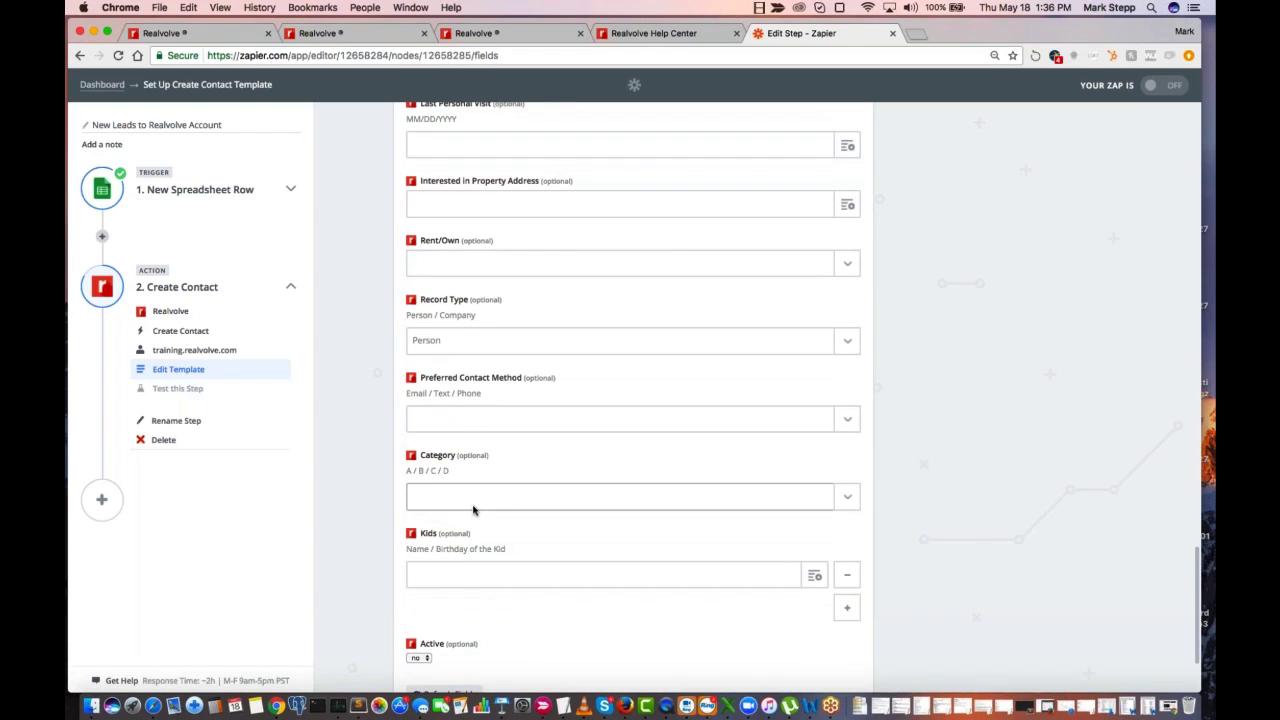
{"action": "scroll", "coordinate": [503, 506], "scroll_direction": "down", "scroll_amount": 3}
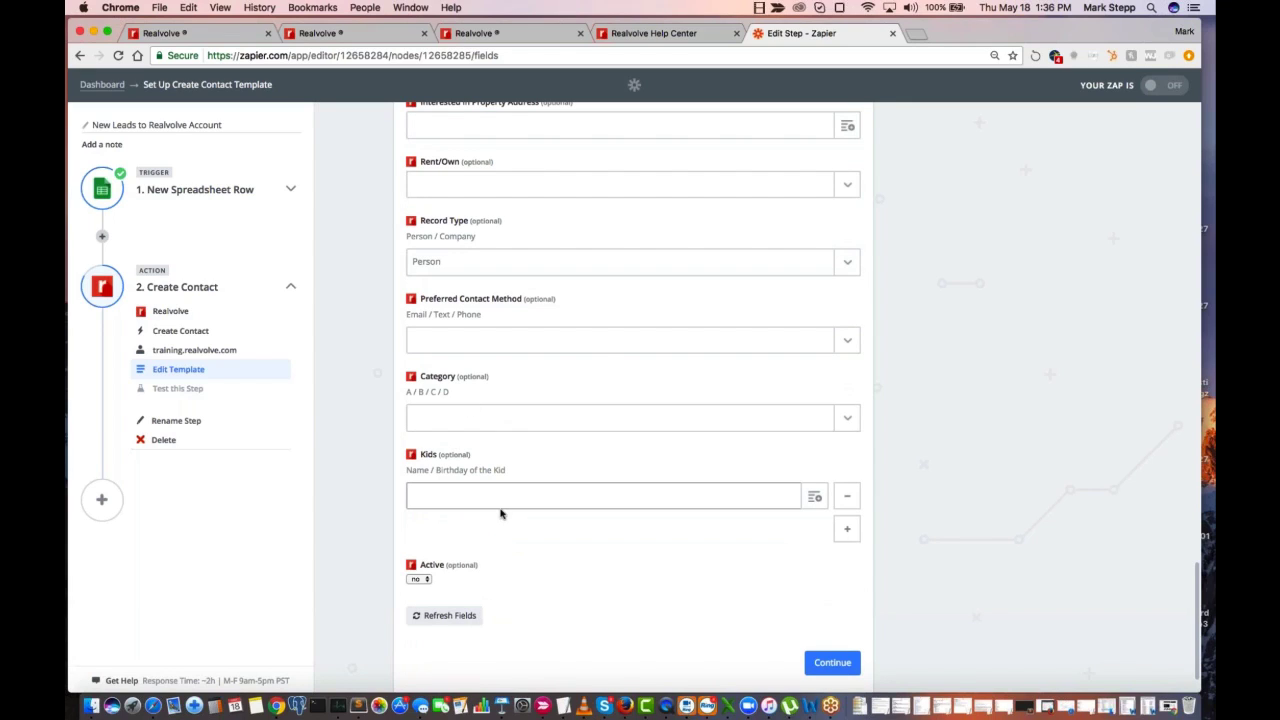
{"action": "scroll", "coordinate": [603, 346], "scroll_direction": "up", "scroll_amount": 5}
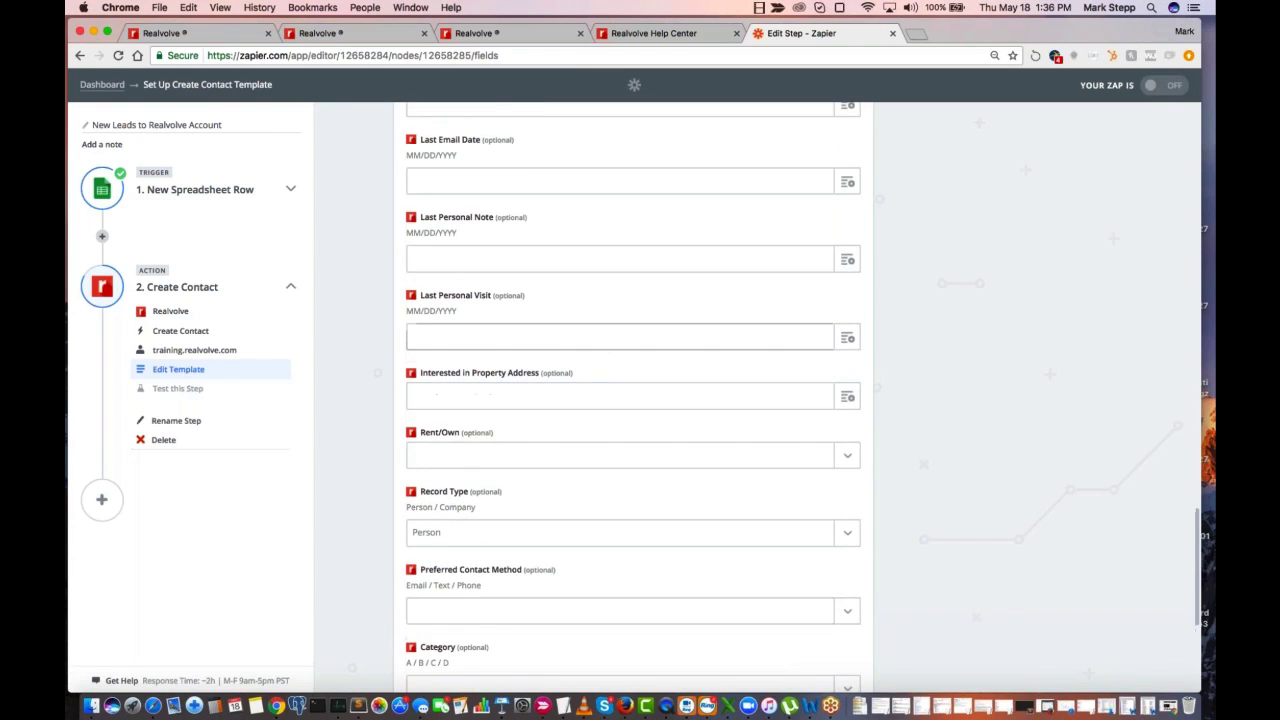
{"action": "scroll", "coordinate": [633, 400], "scroll_direction": "down", "scroll_amount": 3}
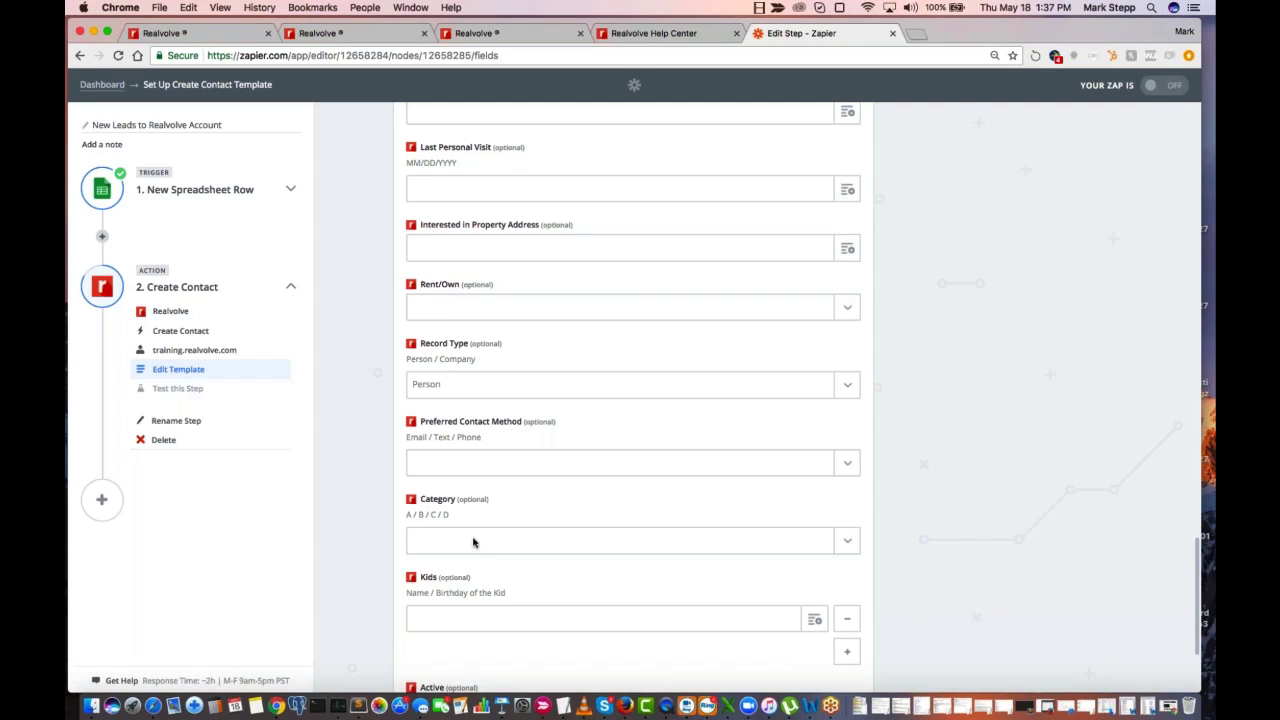
Check the last optional fields of the Create Contact template and return to its opening Full Name field
{"action": "scroll", "coordinate": [449, 613], "scroll_direction": "down", "scroll_amount": 2}
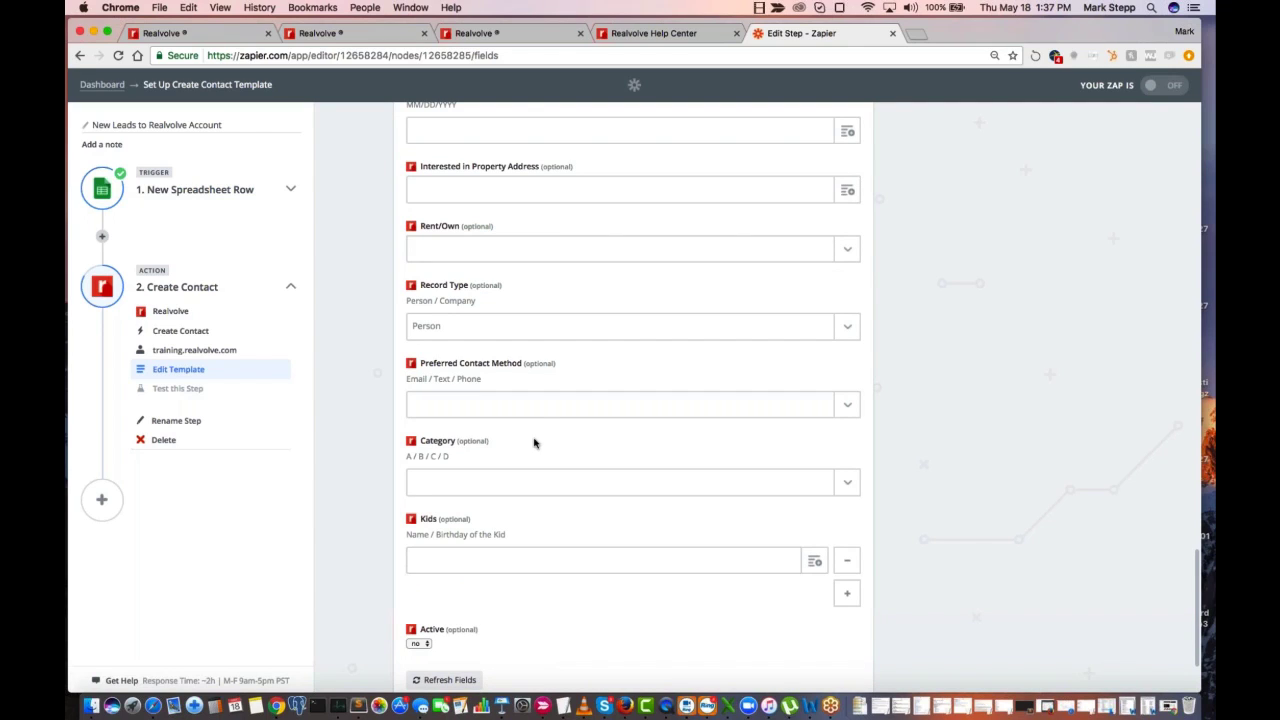
{"action": "scroll", "coordinate": [531, 423], "scroll_direction": "down", "scroll_amount": 1}
{"action": "scroll", "coordinate": [538, 424], "scroll_direction": "up", "scroll_amount": 3}
{"action": "scroll", "coordinate": [538, 424], "scroll_direction": "up", "scroll_amount": 15}
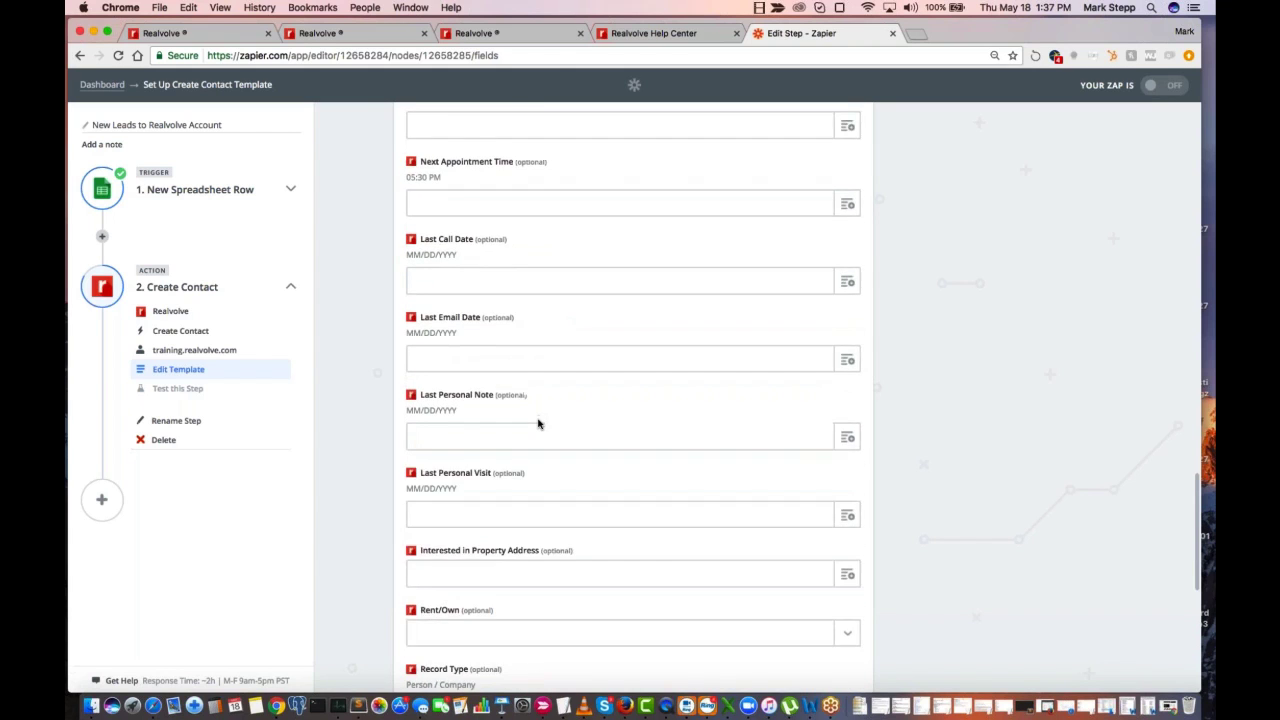
{"action": "scroll", "coordinate": [538, 424], "scroll_direction": "up", "scroll_amount": 15}
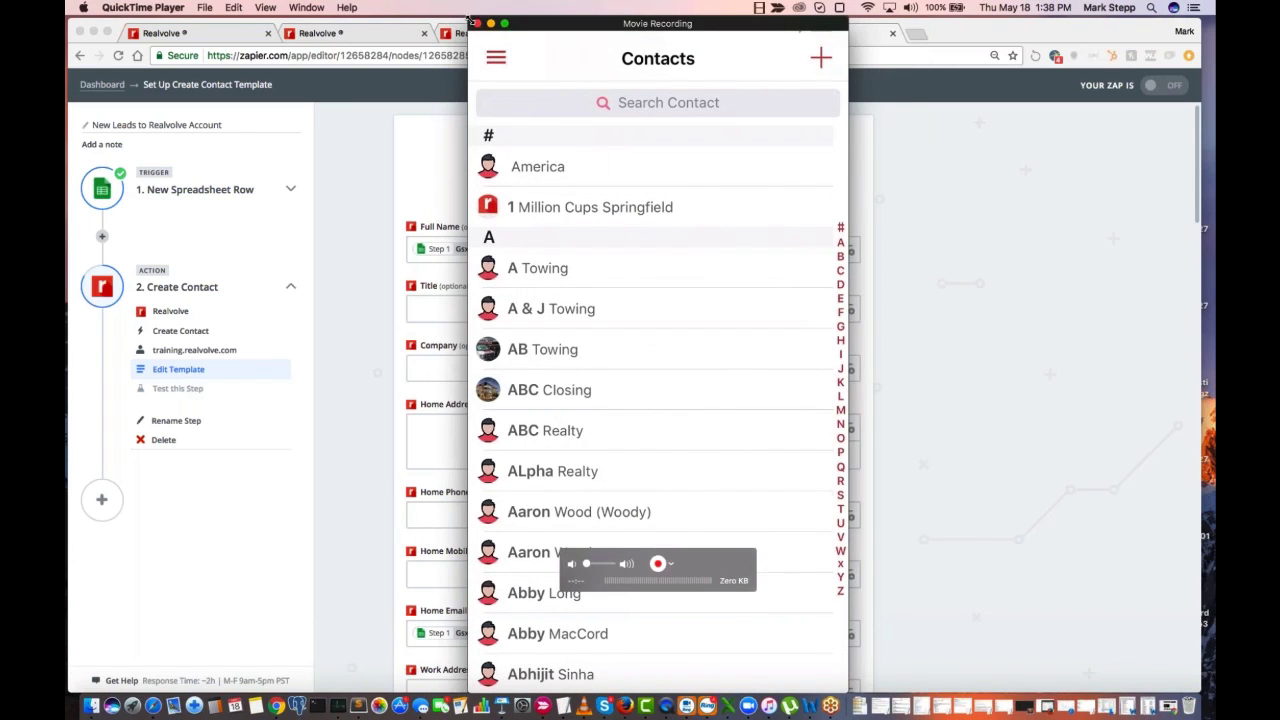
Shrink the movie recording window mirroring the phone and place it over the middle of the Zapier template
{"action": "left_click_drag", "start_coordinate": [470, 18], "coordinate": [553, 170]}
{"action": "left_click_drag", "start_coordinate": [646, 184], "coordinate": [597, 117]}
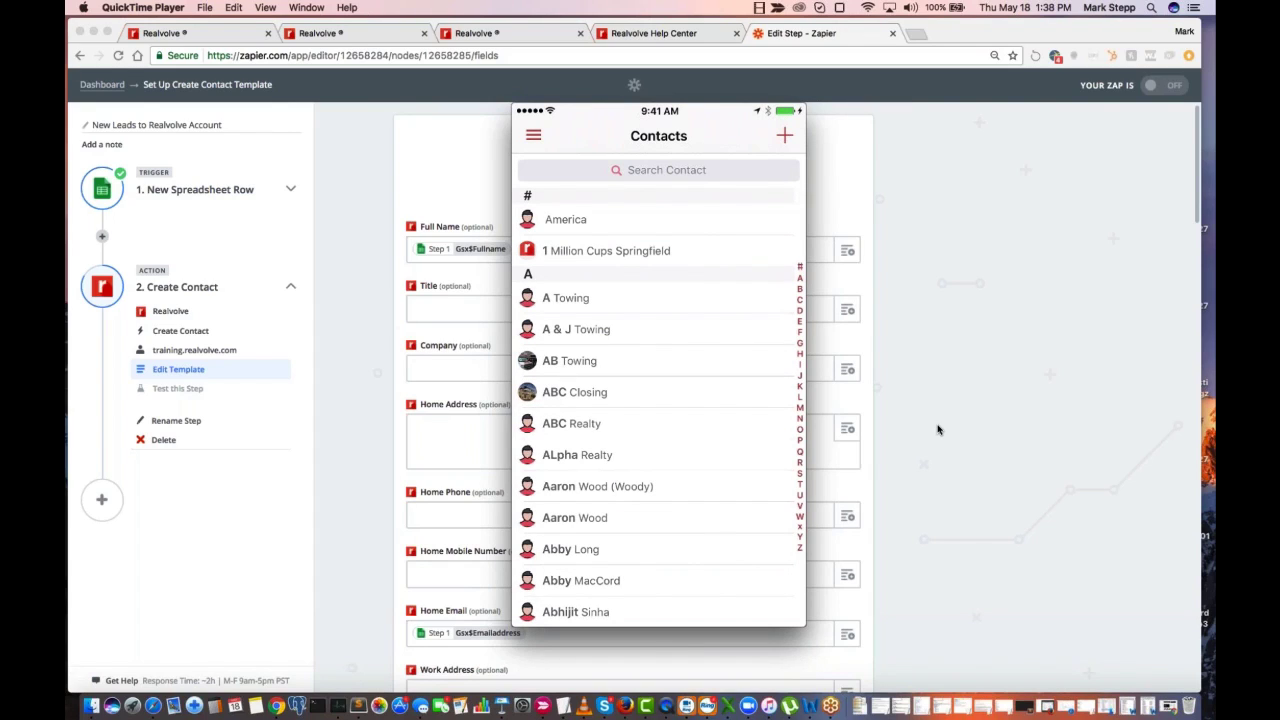
Look through the mobile app's Contacts list and Notes feed, including one contact's notes and linked Properties
{"action": "mouse_move", "coordinate": [727, 426]}
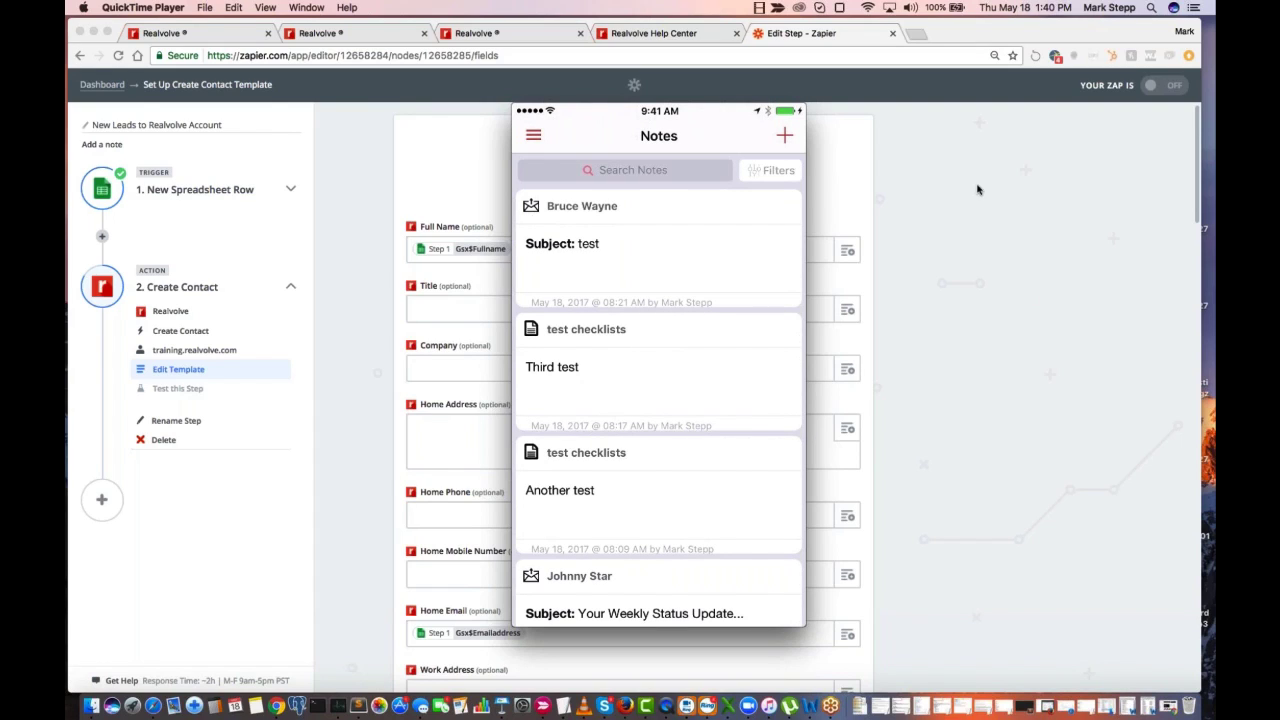
{"action": "mouse_move", "coordinate": [635, 207]}
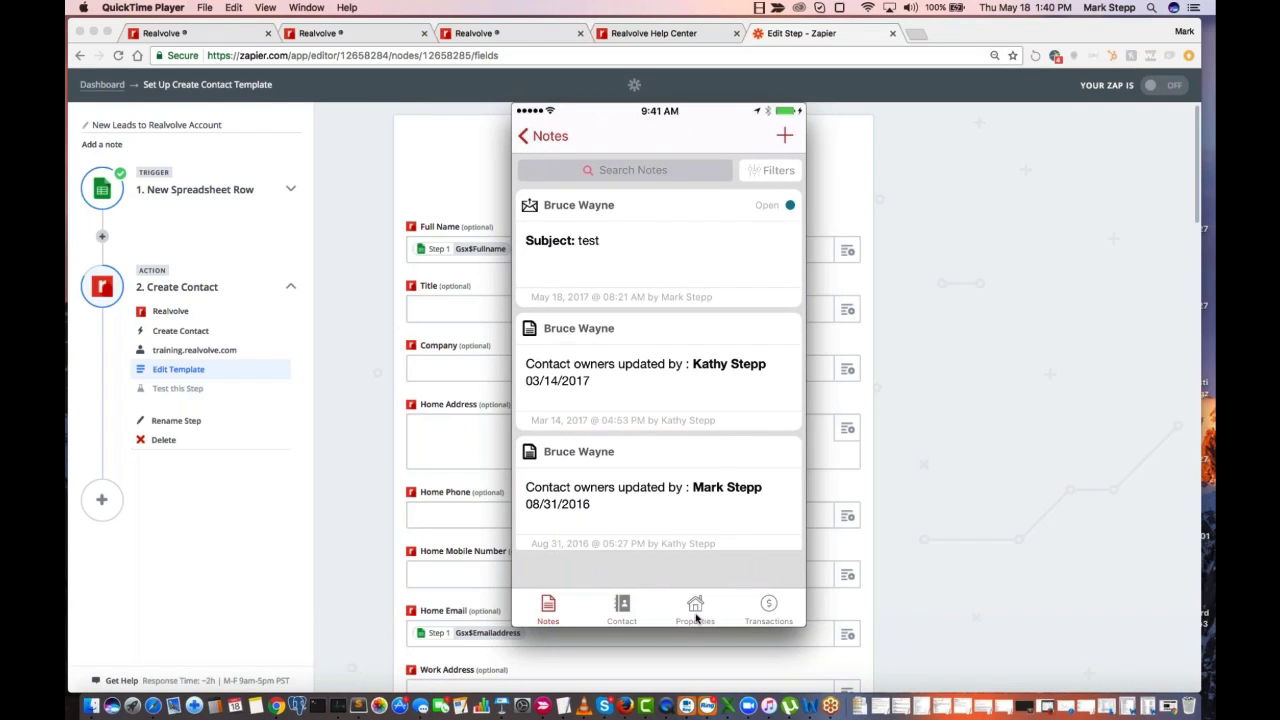
{"action": "left_click", "coordinate": [697, 615]}
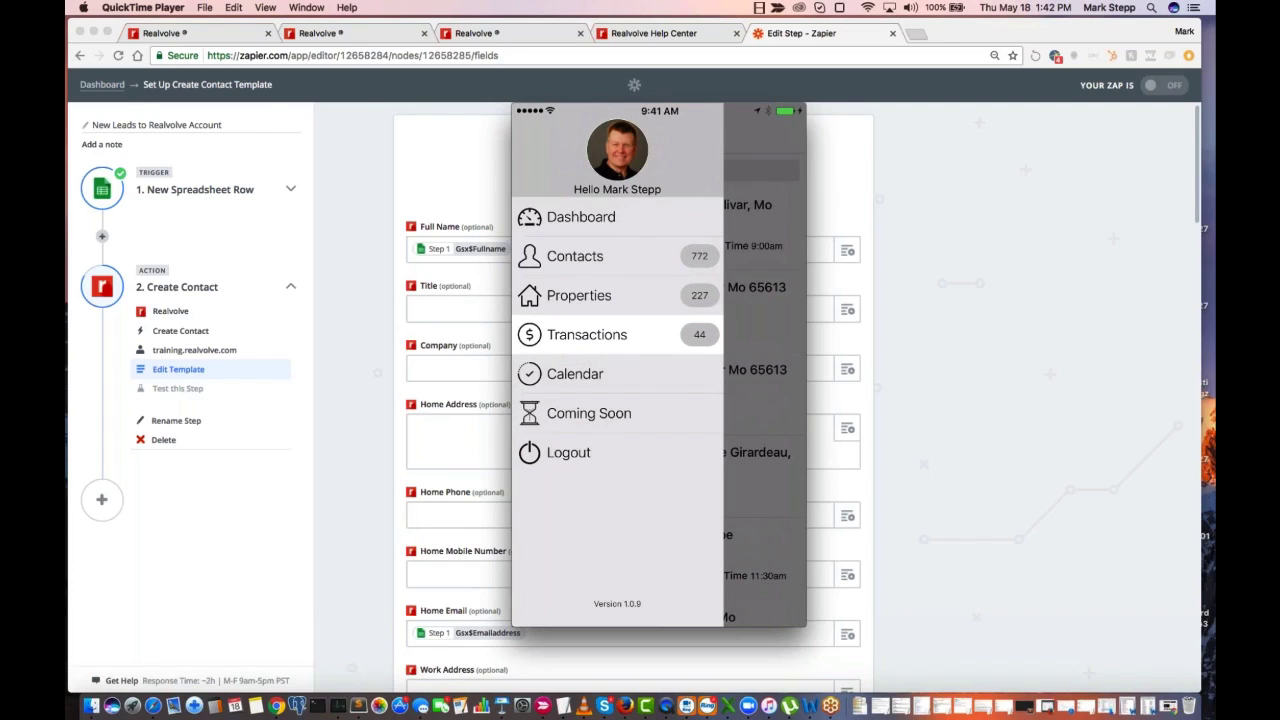
Open the mobile app's Calendar and review its Past and Due activities
{"action": "mouse_move", "coordinate": [568, 374]}
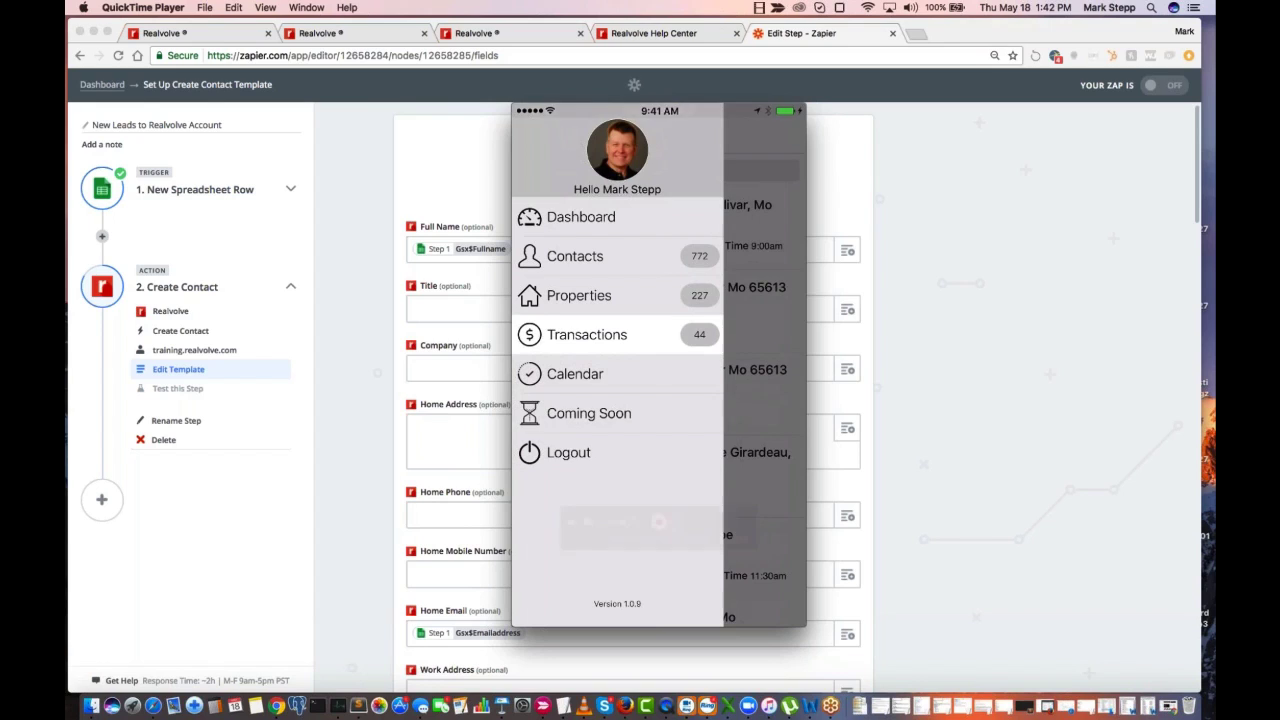
{"action": "left_click", "coordinate": [600, 376]}
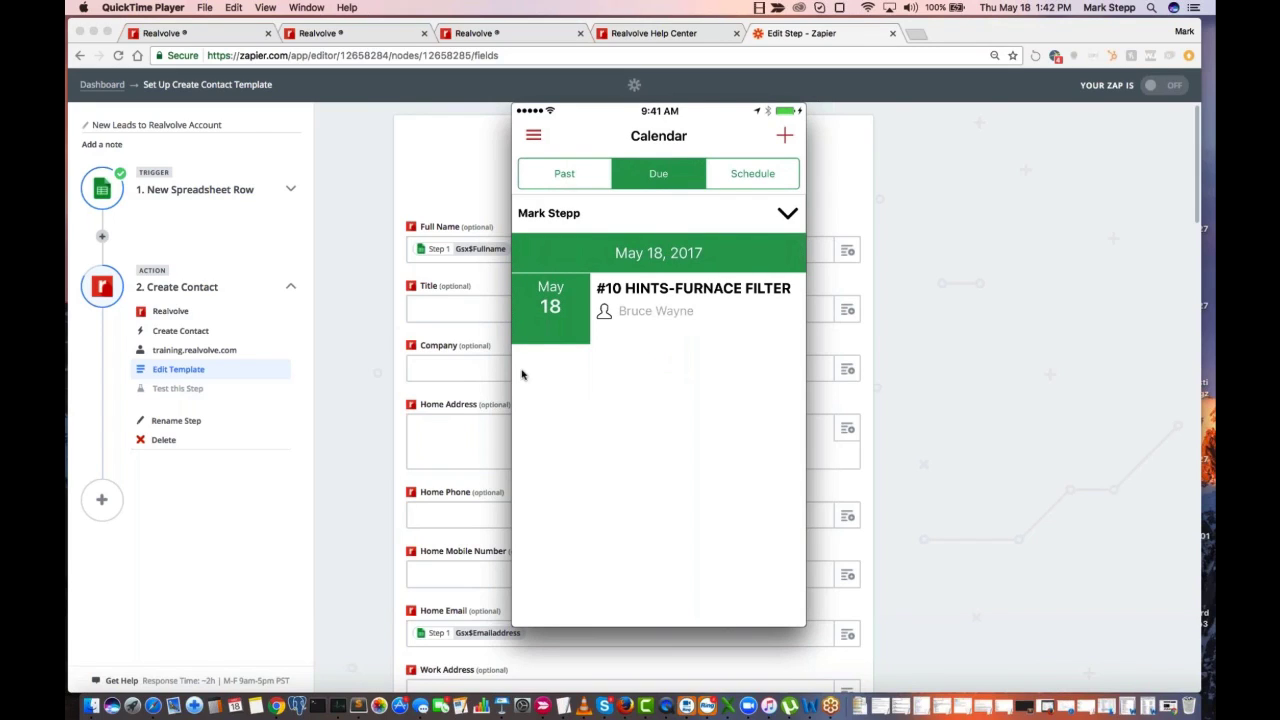
{"action": "left_click", "coordinate": [564, 180]}
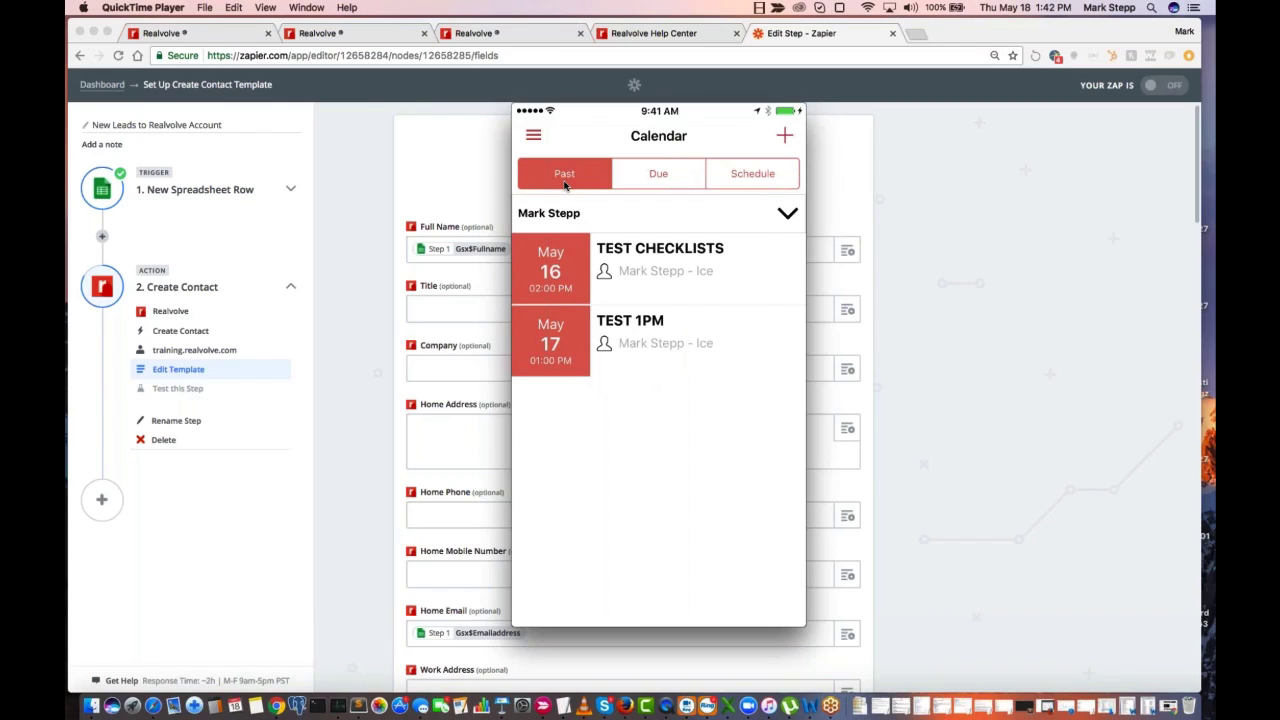
{"action": "left_click", "coordinate": [650, 175]}
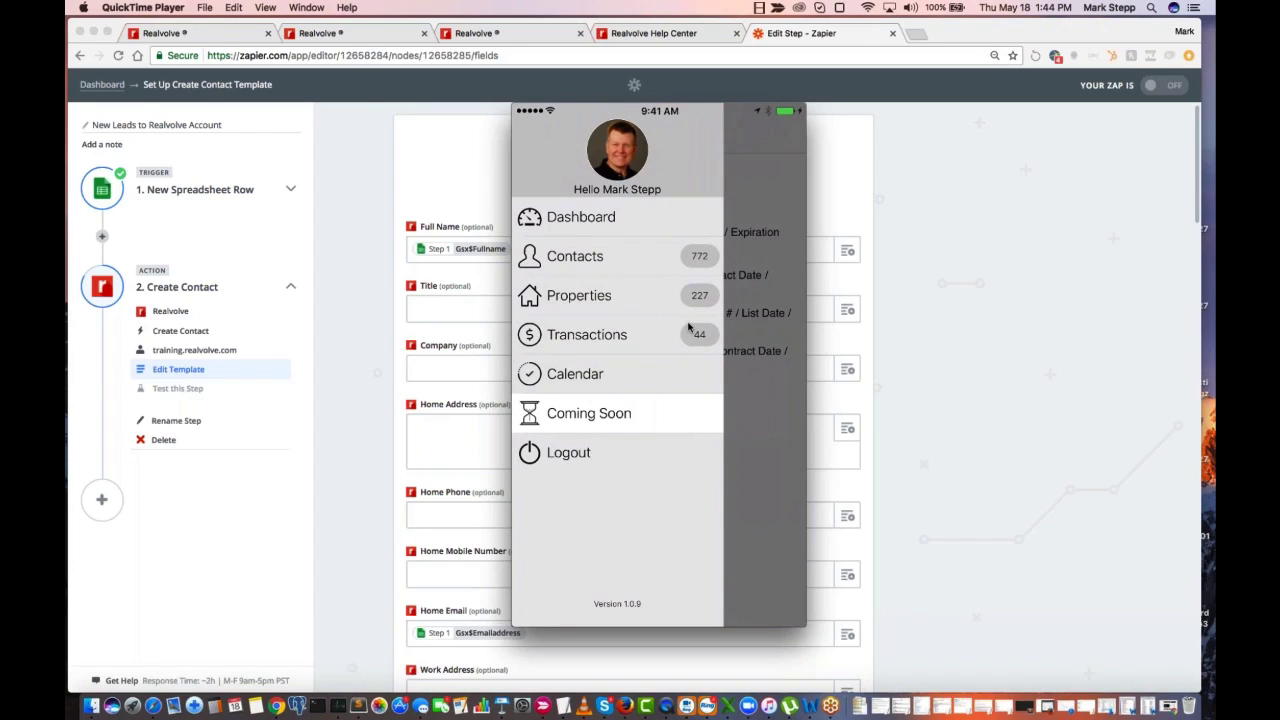
Move the mirrored phone window out of the way and open the Dashboard in the Realvolve browser tab showing Record Owner Assignments
{"action": "left_click_drag", "start_coordinate": [708, 115], "coordinate": [842, 0]}
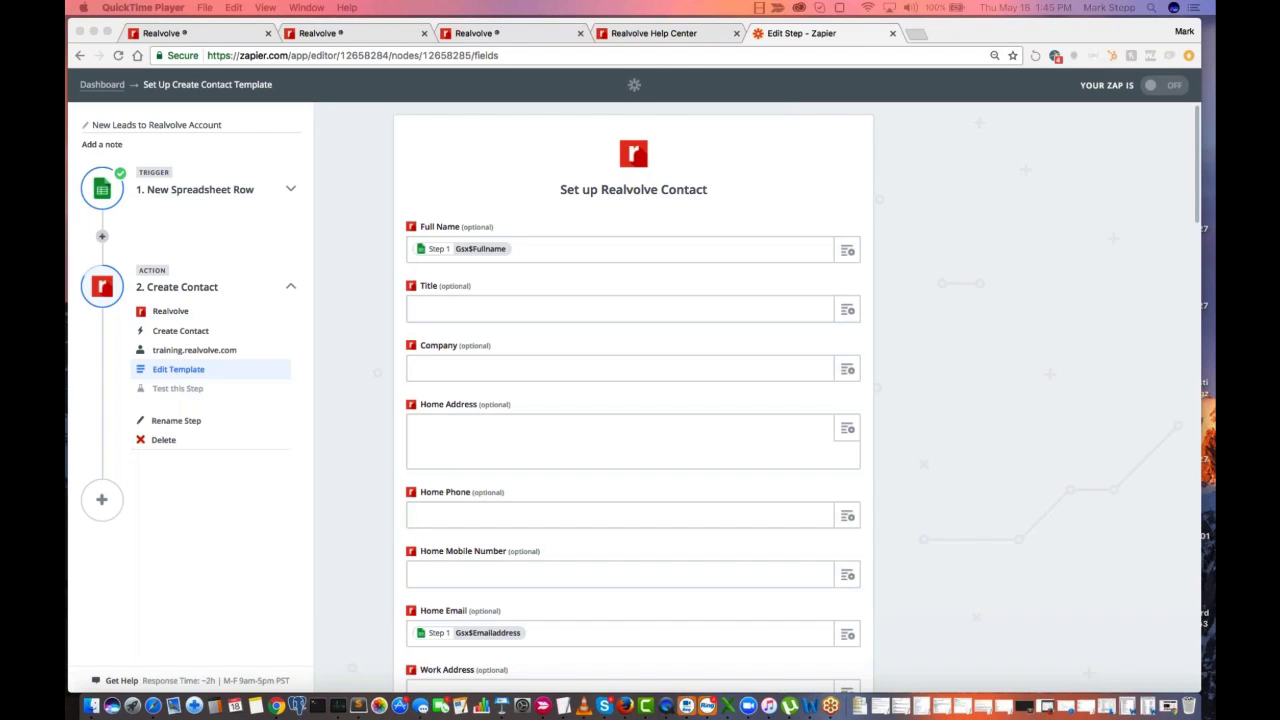
{"action": "left_click", "coordinate": [241, 38]}
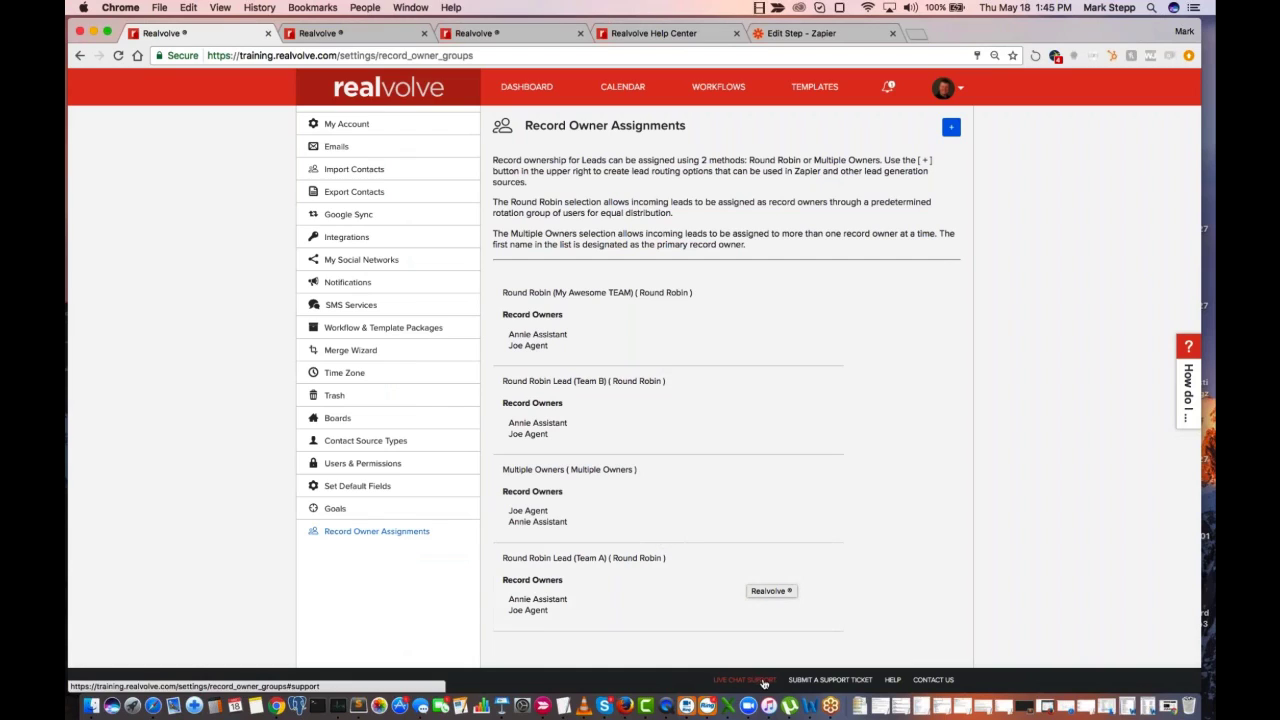
{"action": "left_click", "coordinate": [523, 88]}
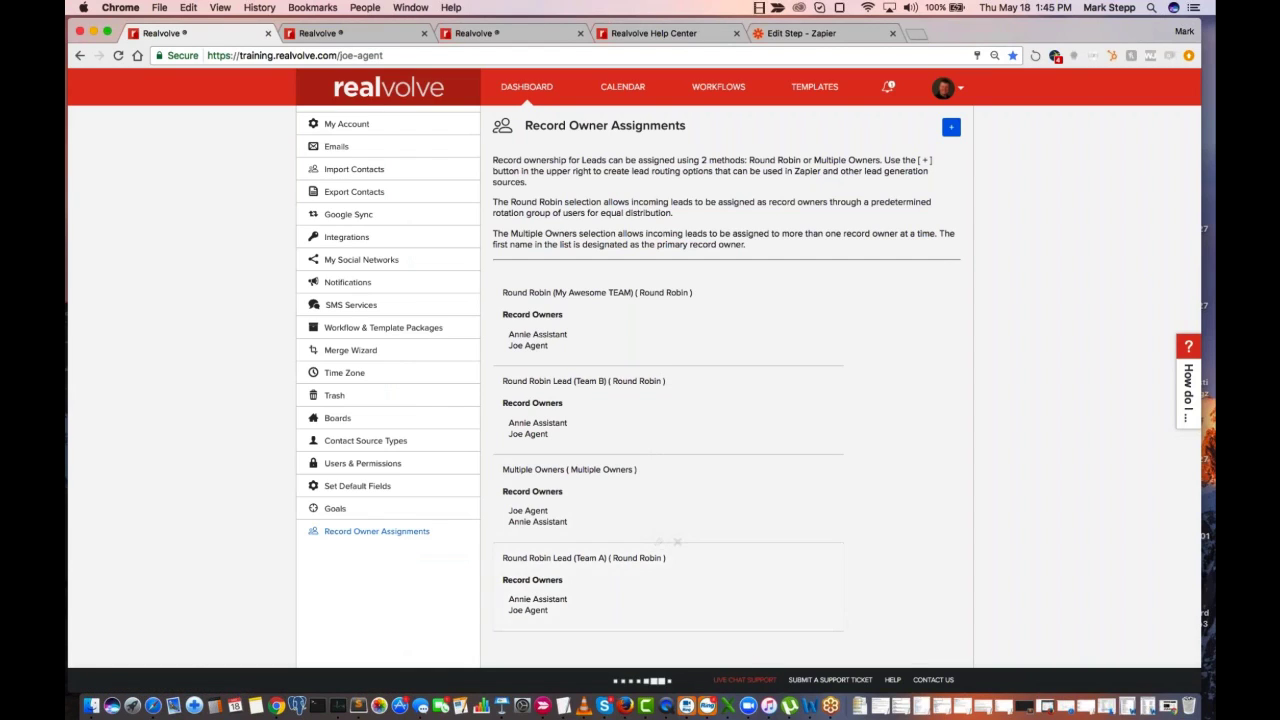